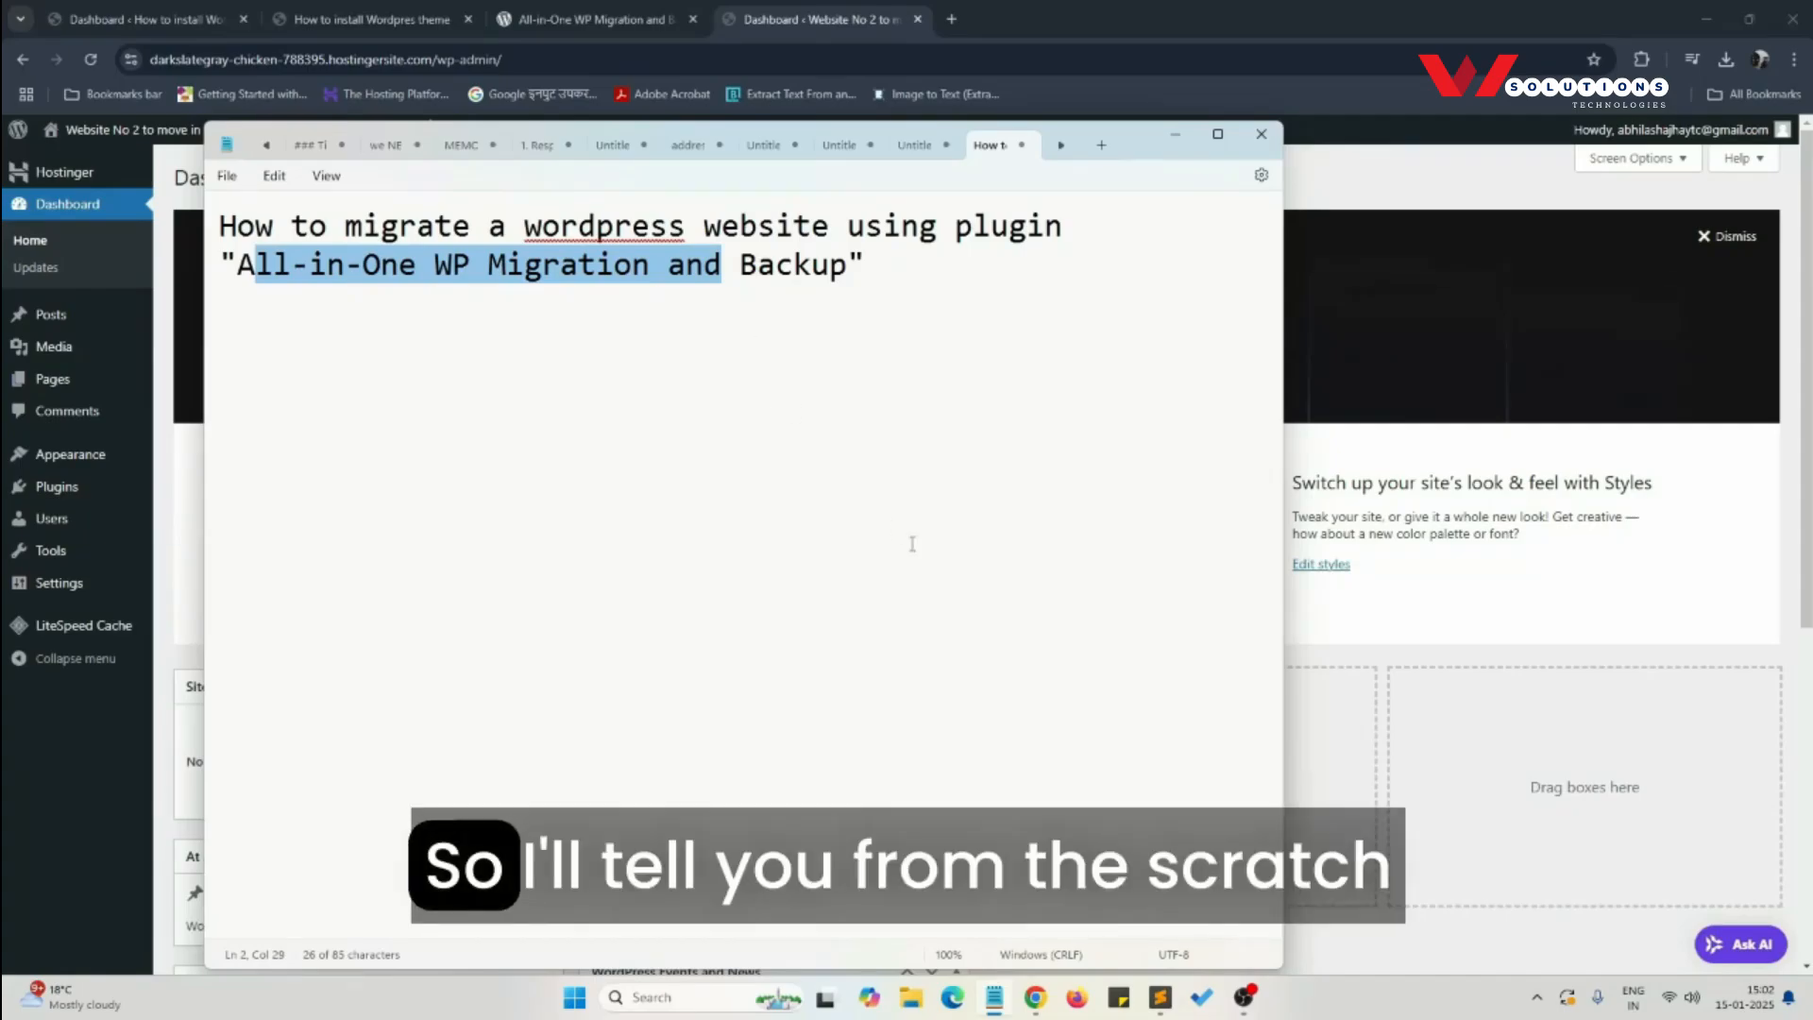
- Examine the source store at demo.wstech.in, including its home, Women, Accessories, About and Contact Us pages
click(1175, 135)
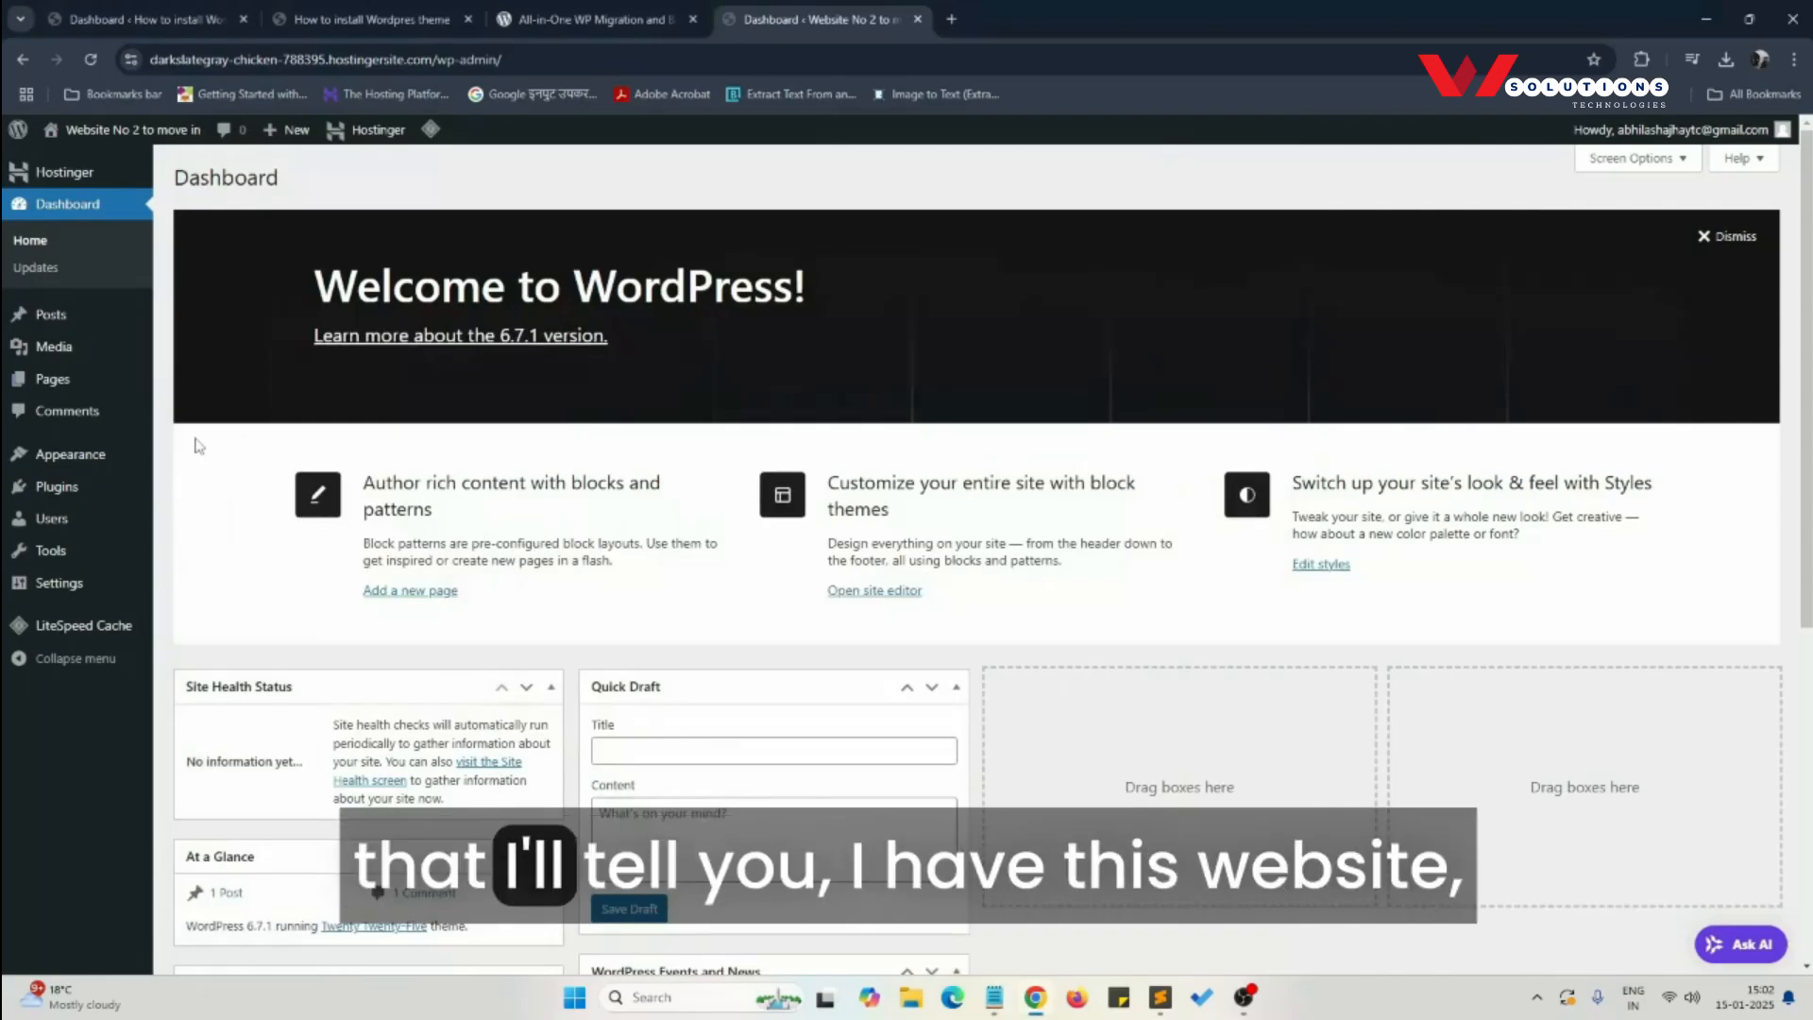
key(ctrl+2)
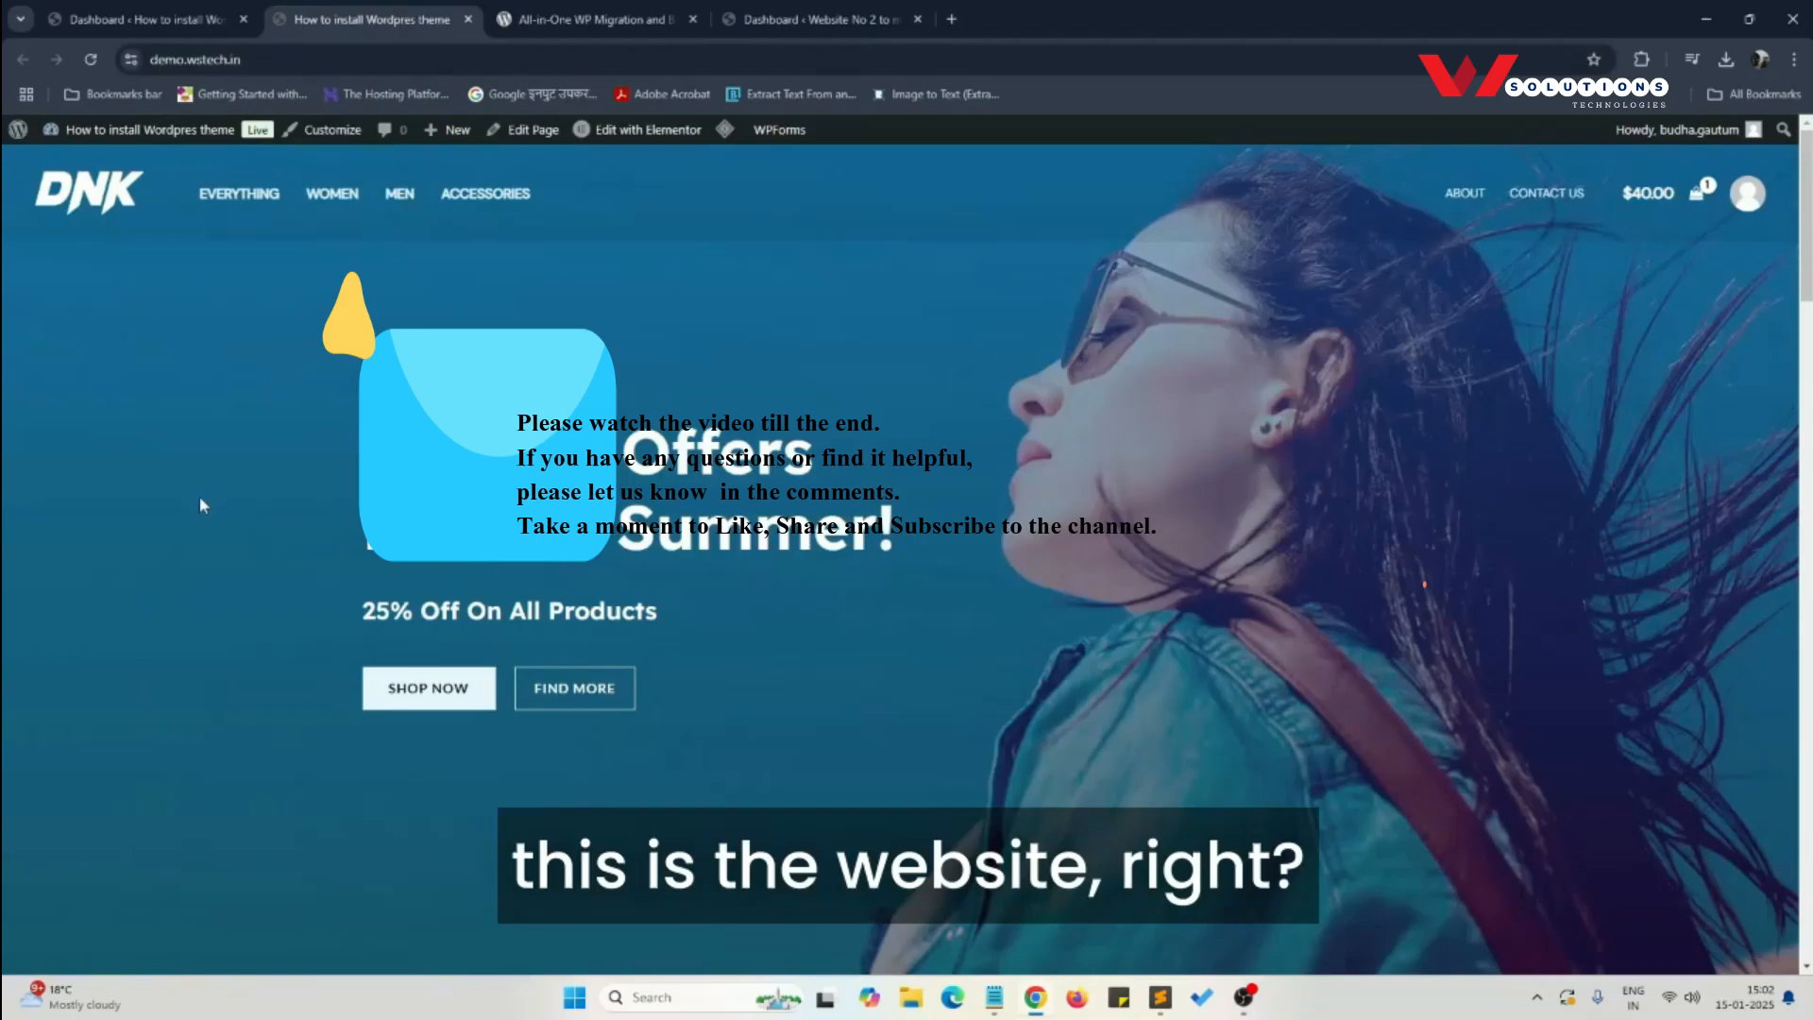
scroll(200, 506, down, 20)
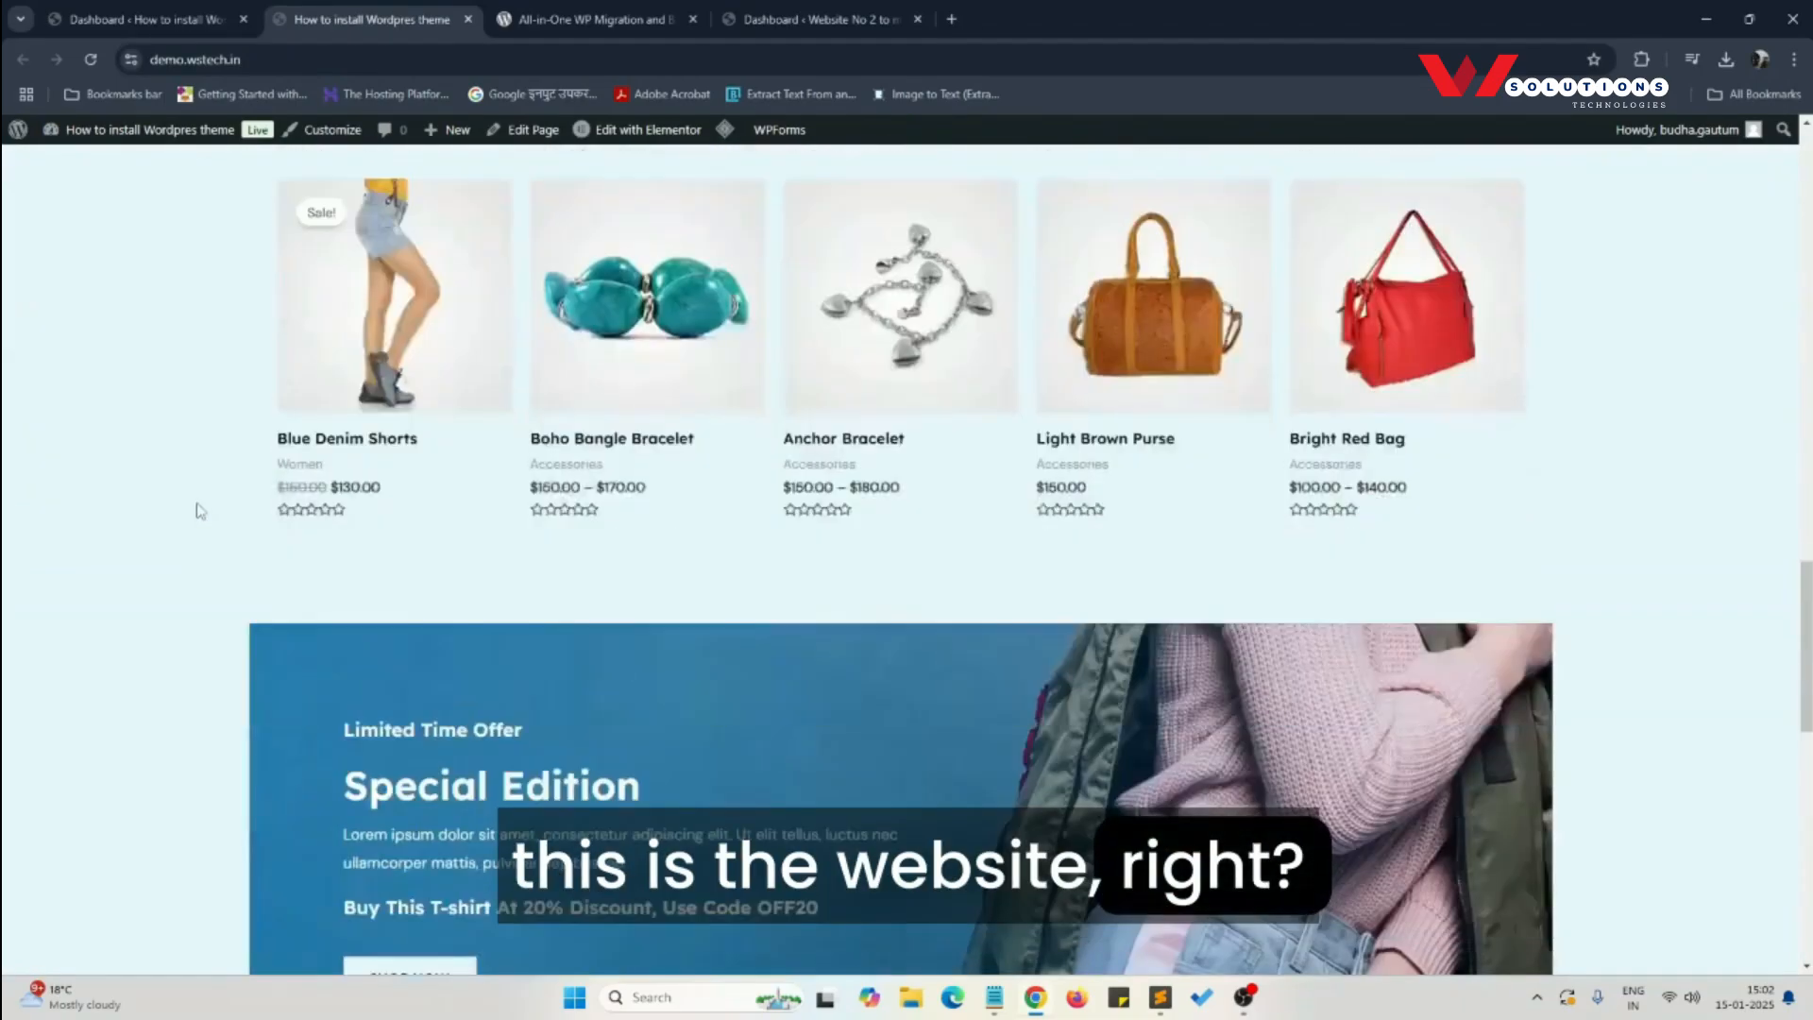
scroll(200, 510, up, 20)
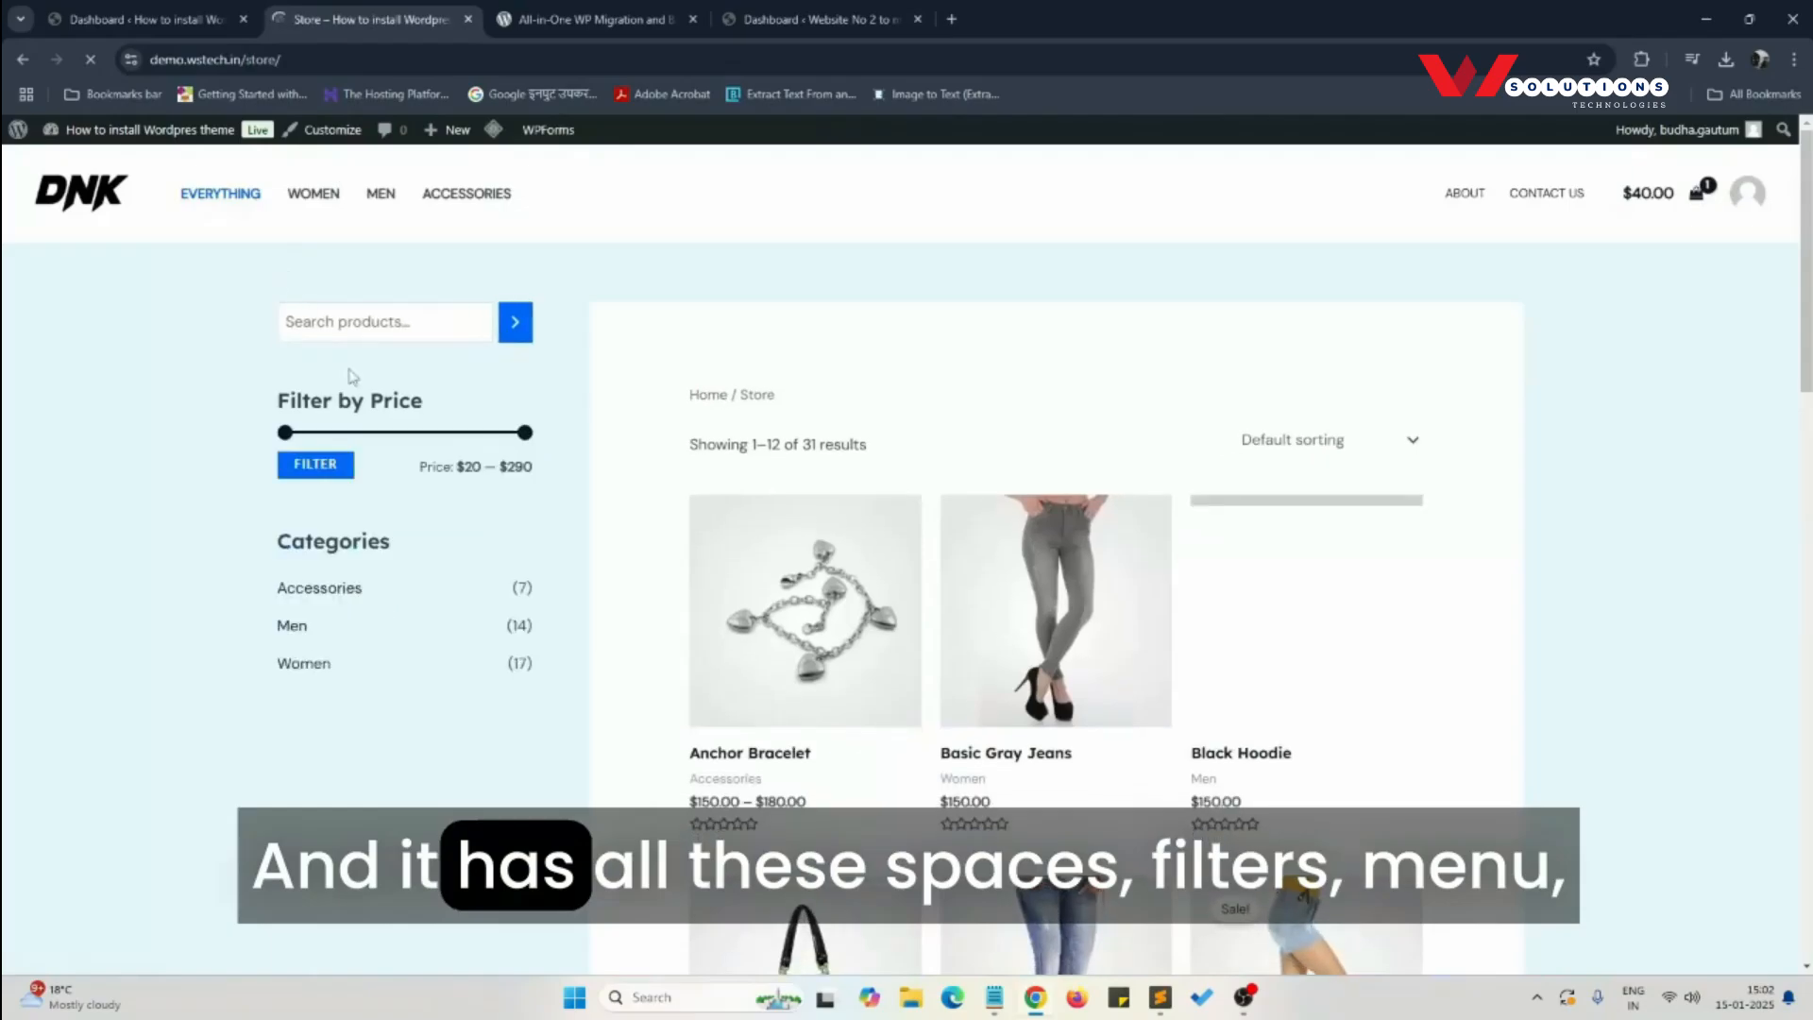
click(301, 209)
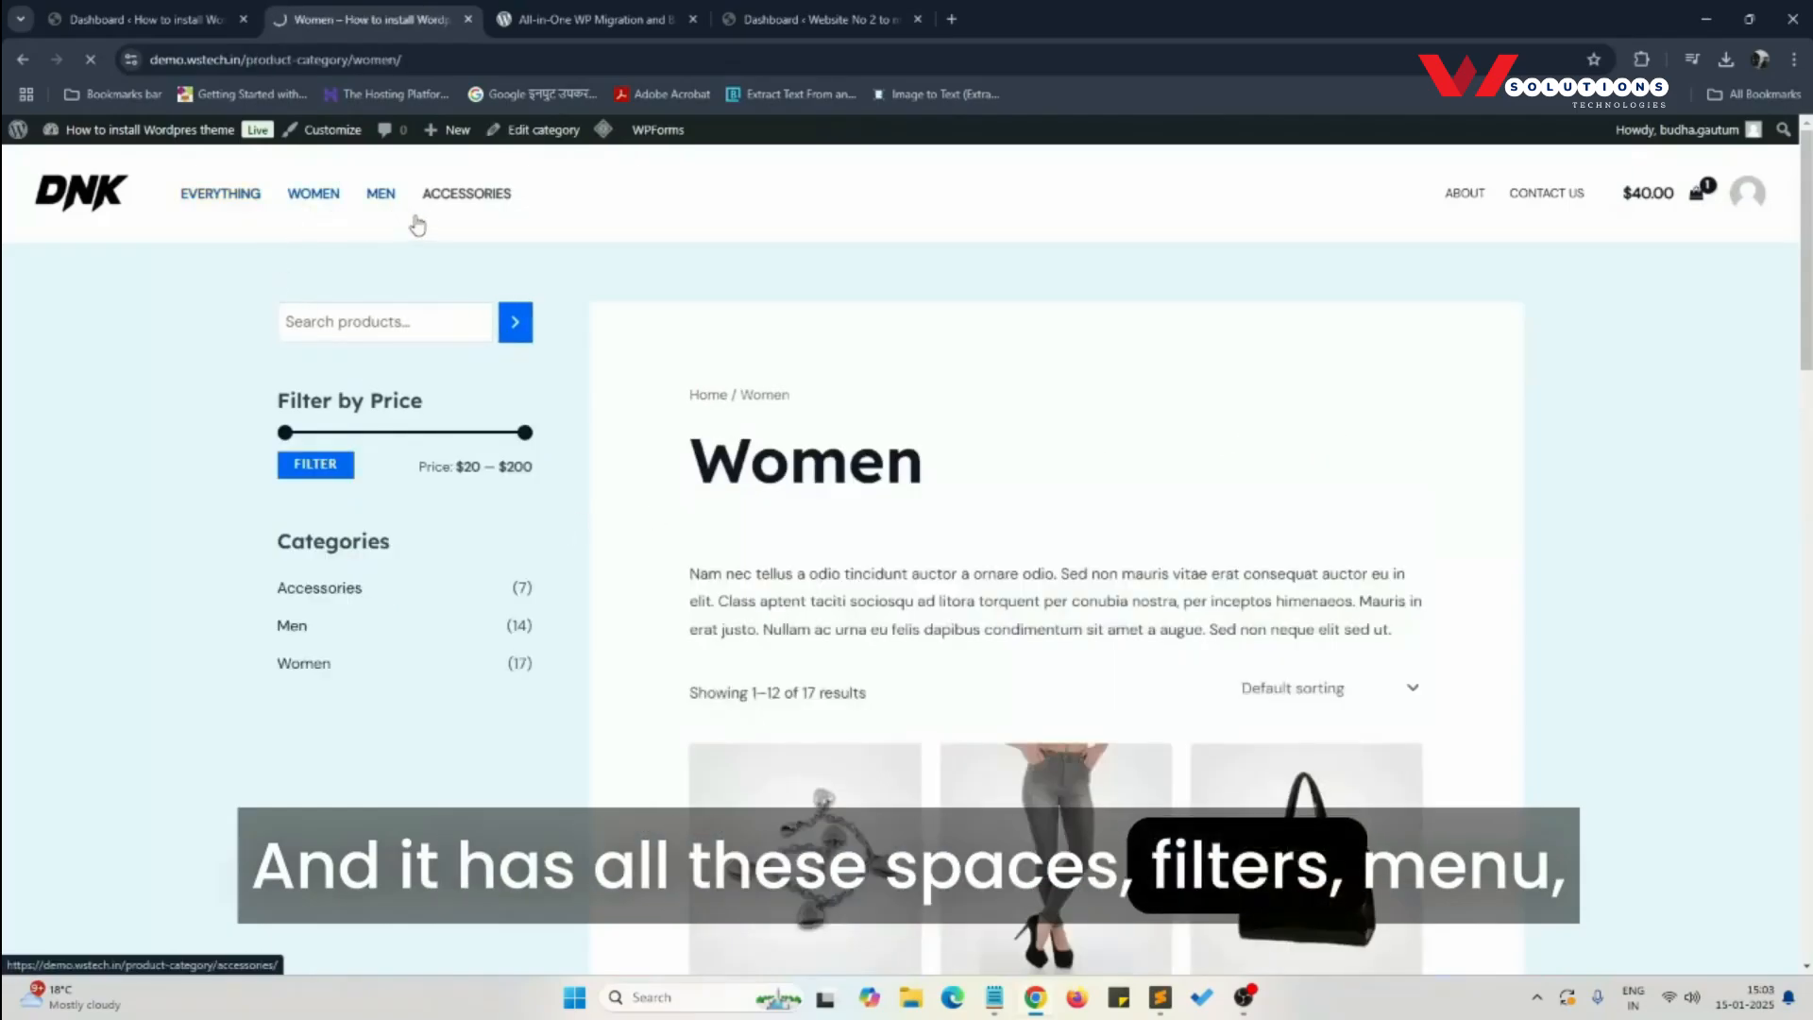
click(467, 194)
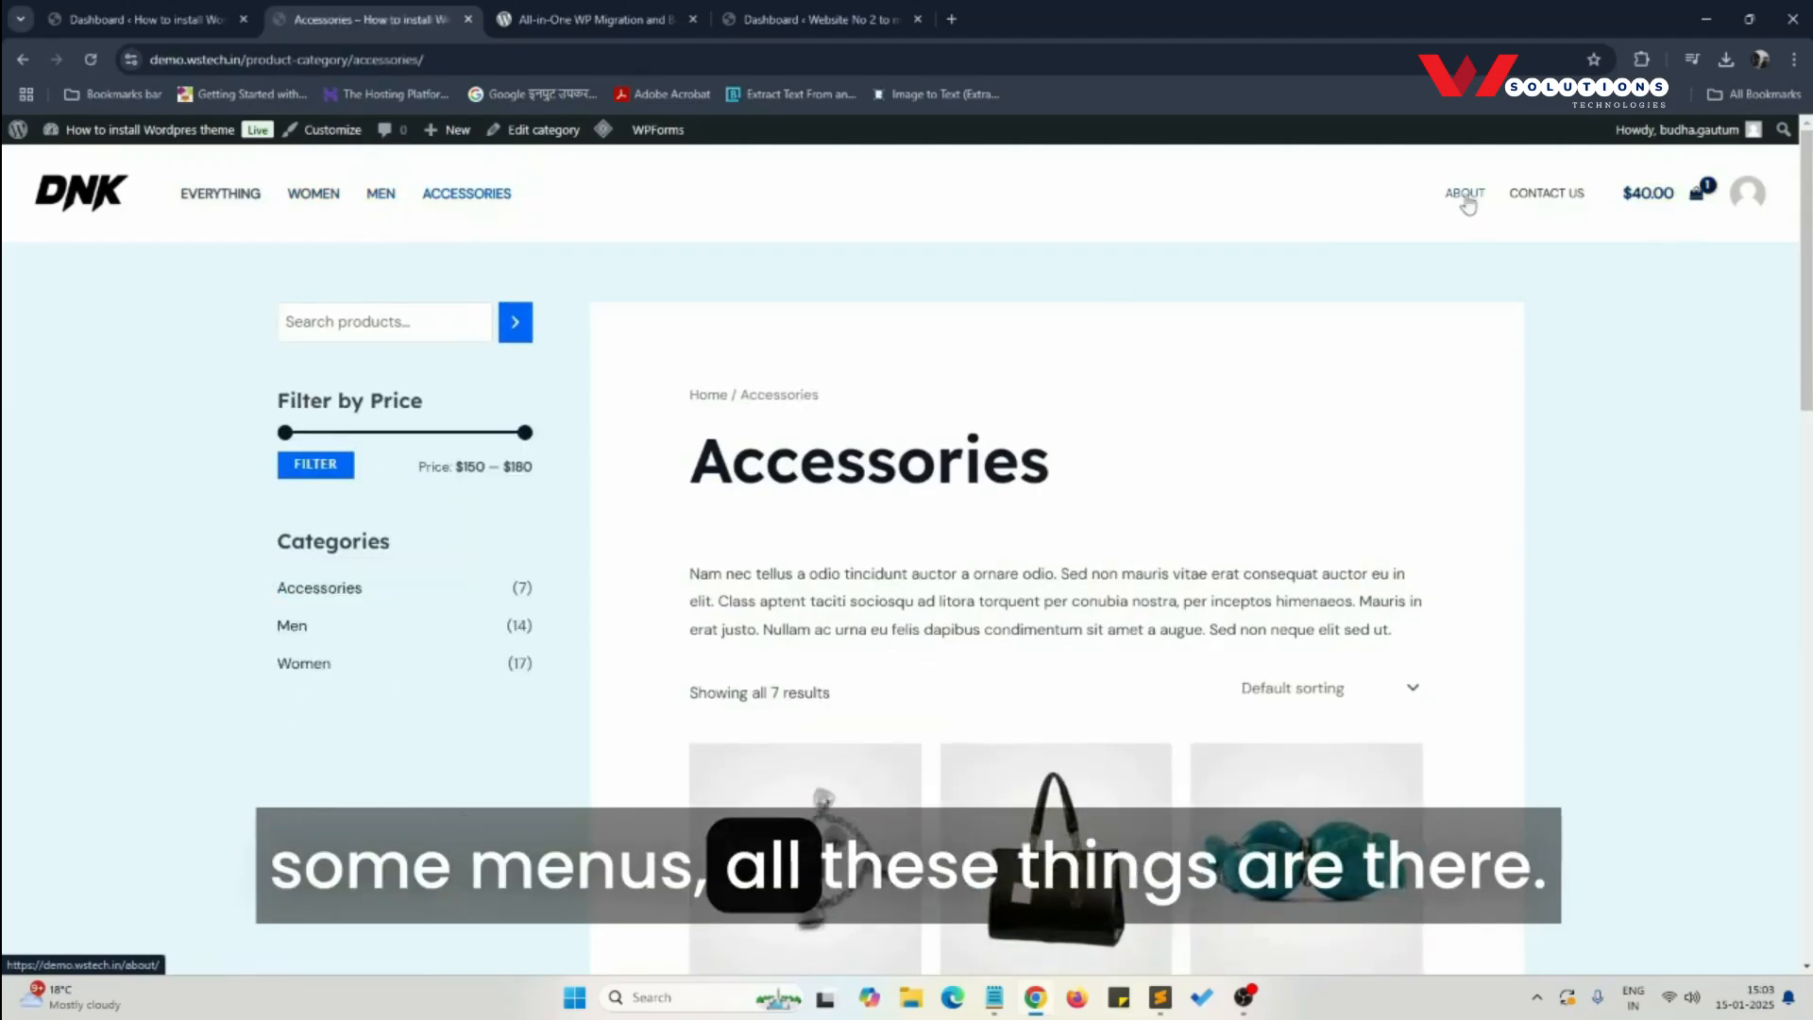
click(1465, 195)
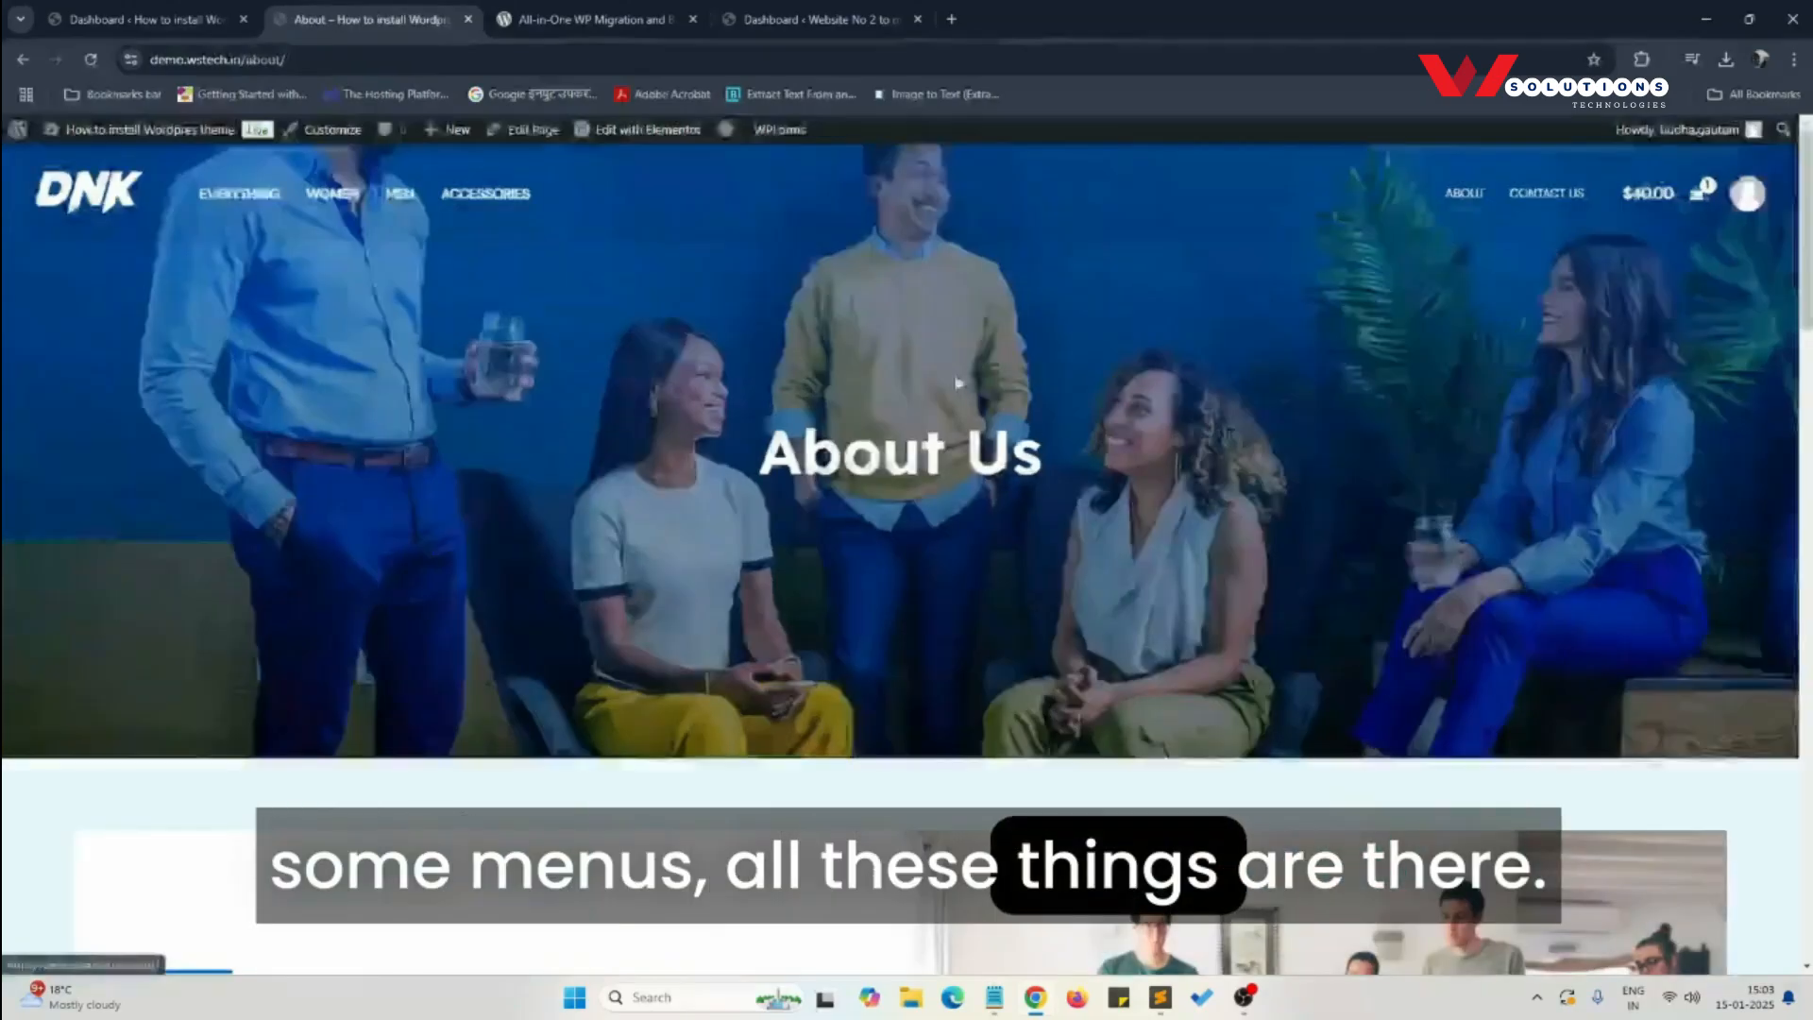
click(1547, 195)
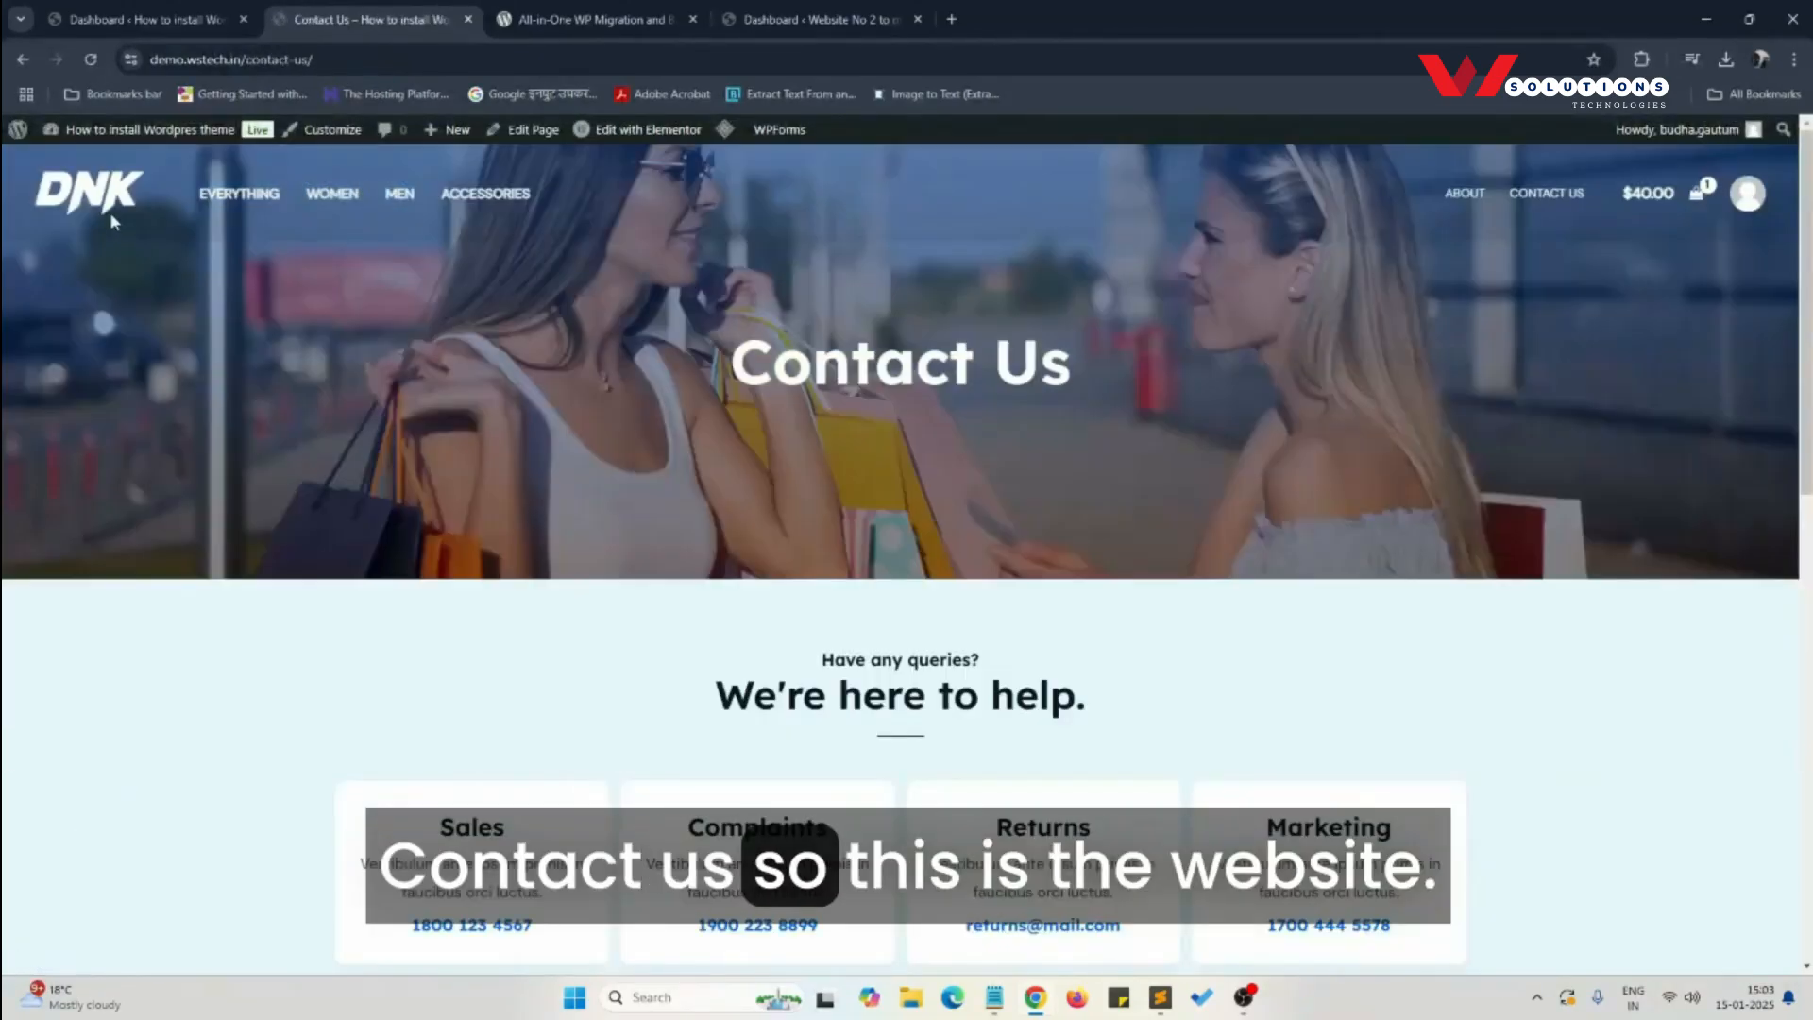
click(109, 213)
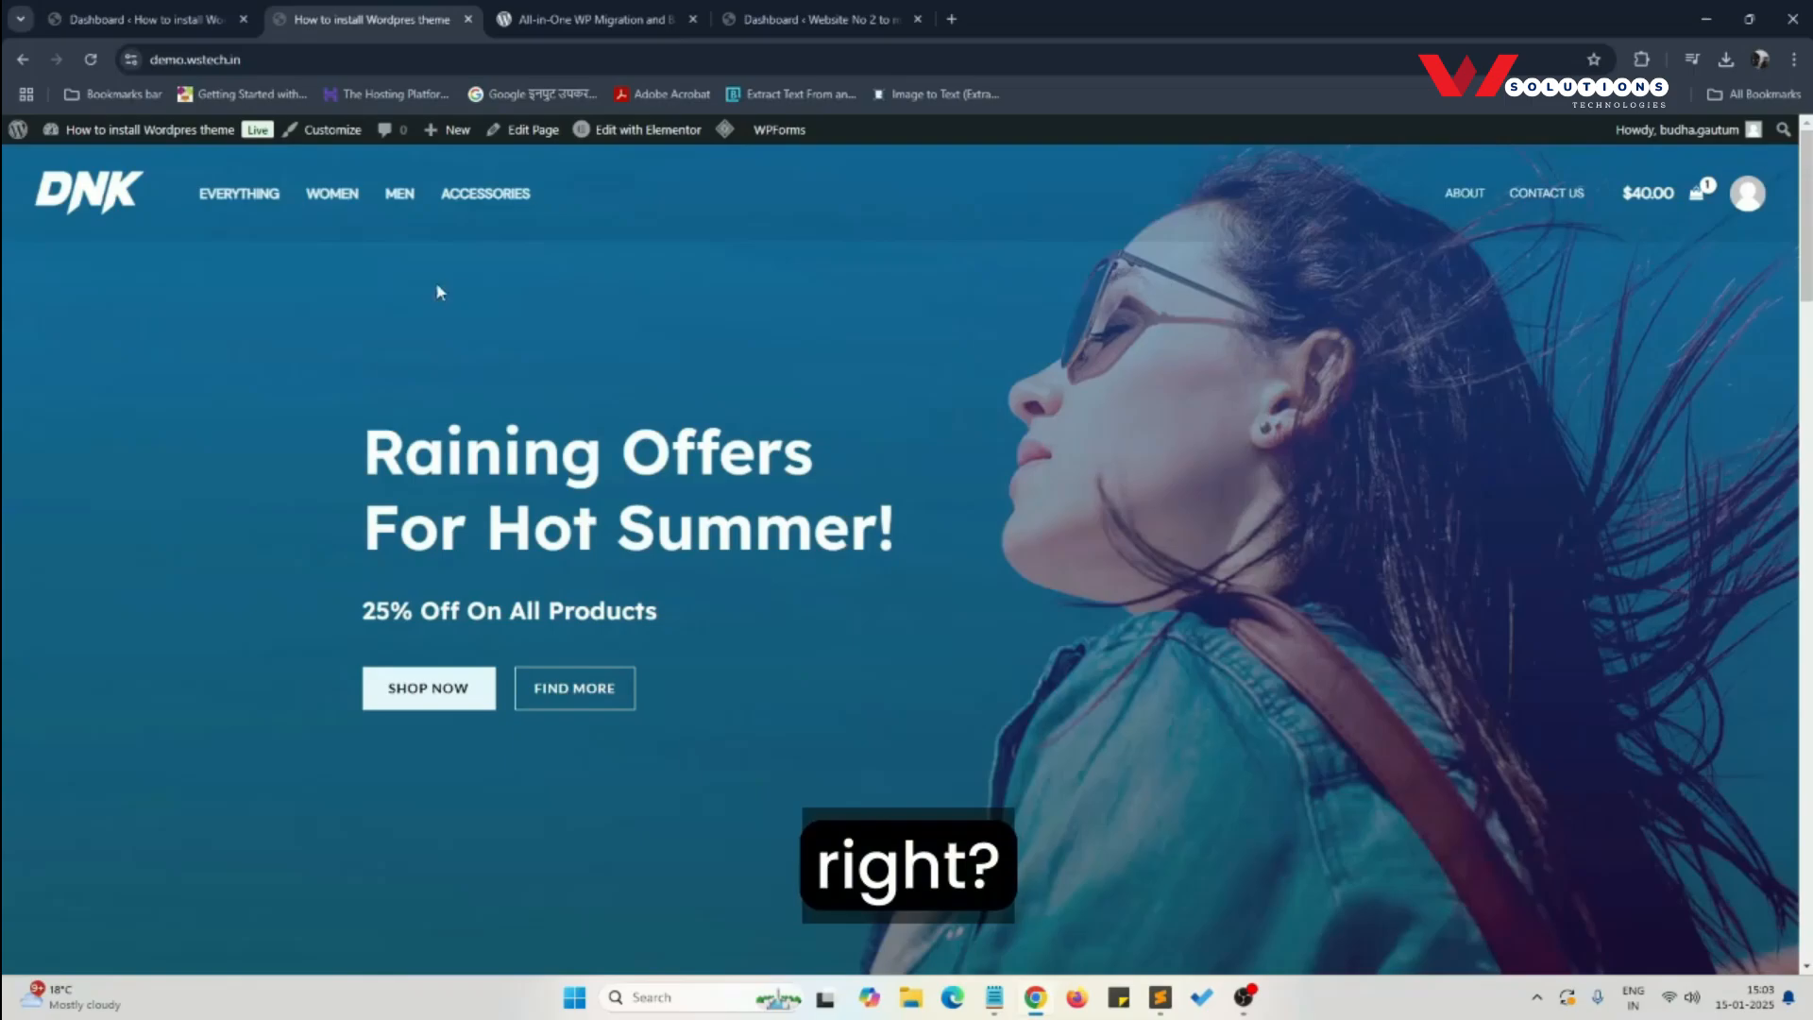
click(217, 59)
click(228, 346)
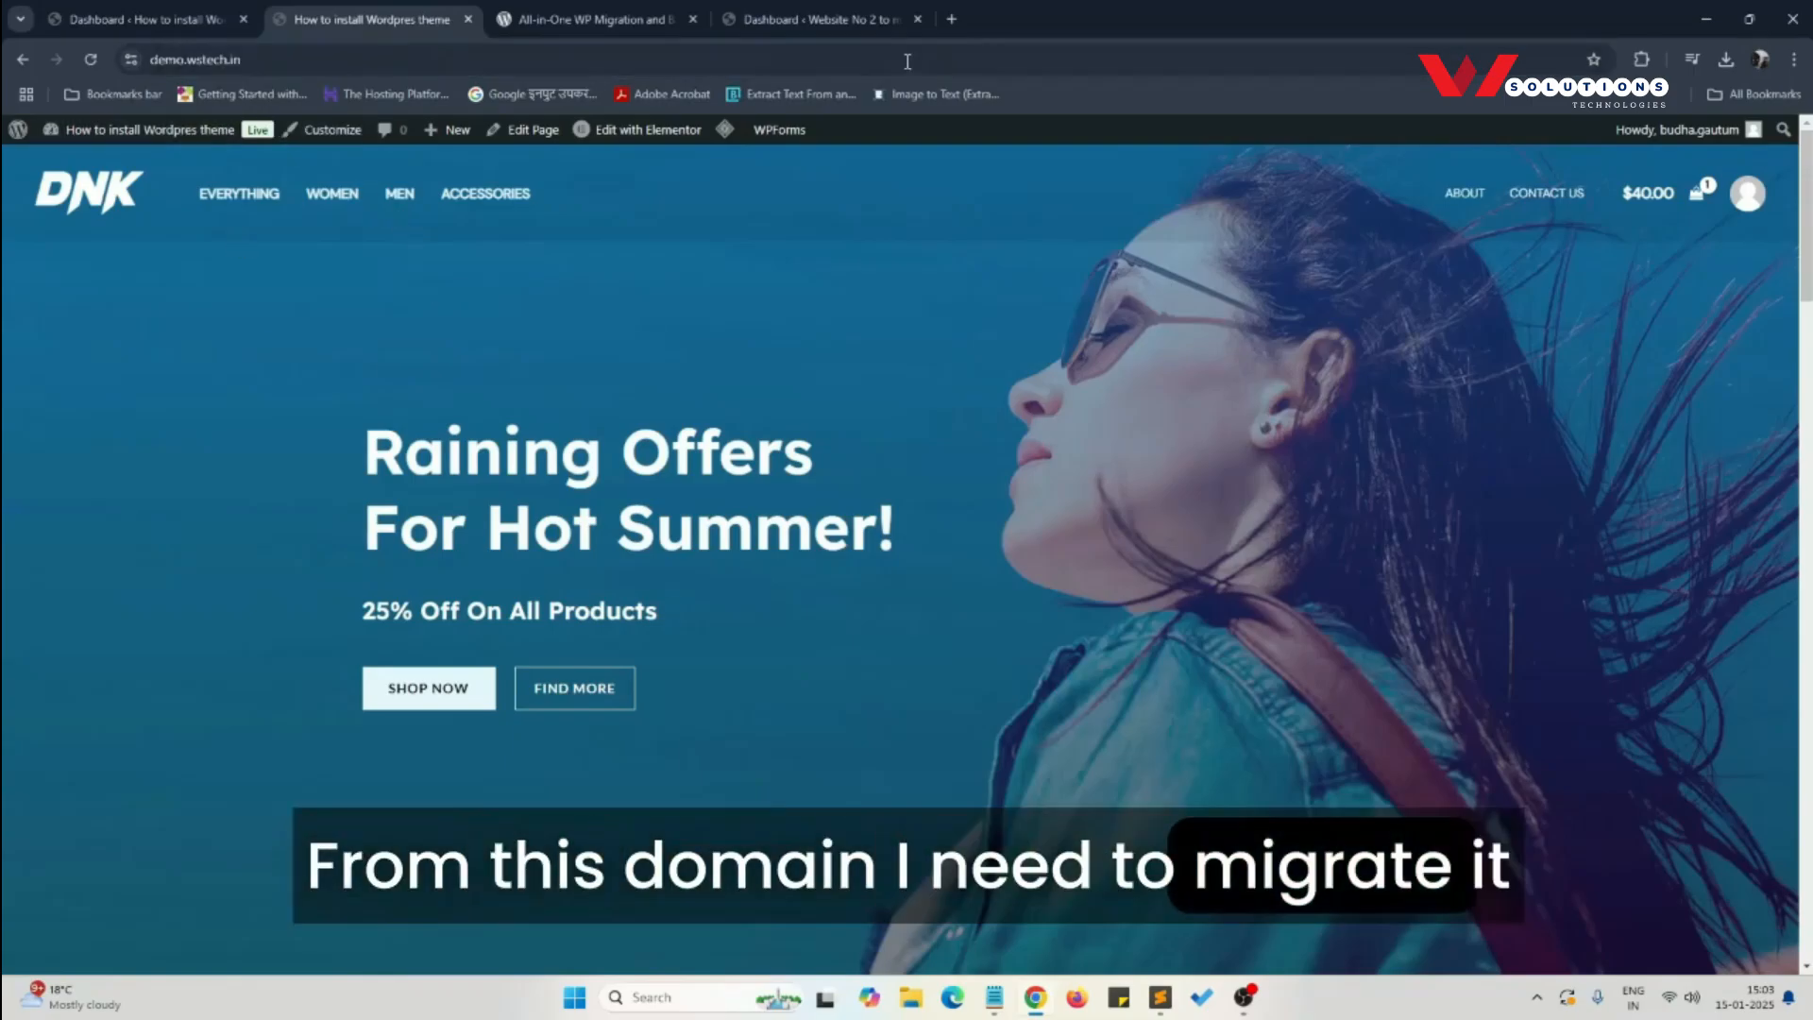
- Examine the public front page of the destination site darkslategray-chicken-788395.hostingersite.com and return to its dashboard
click(825, 15)
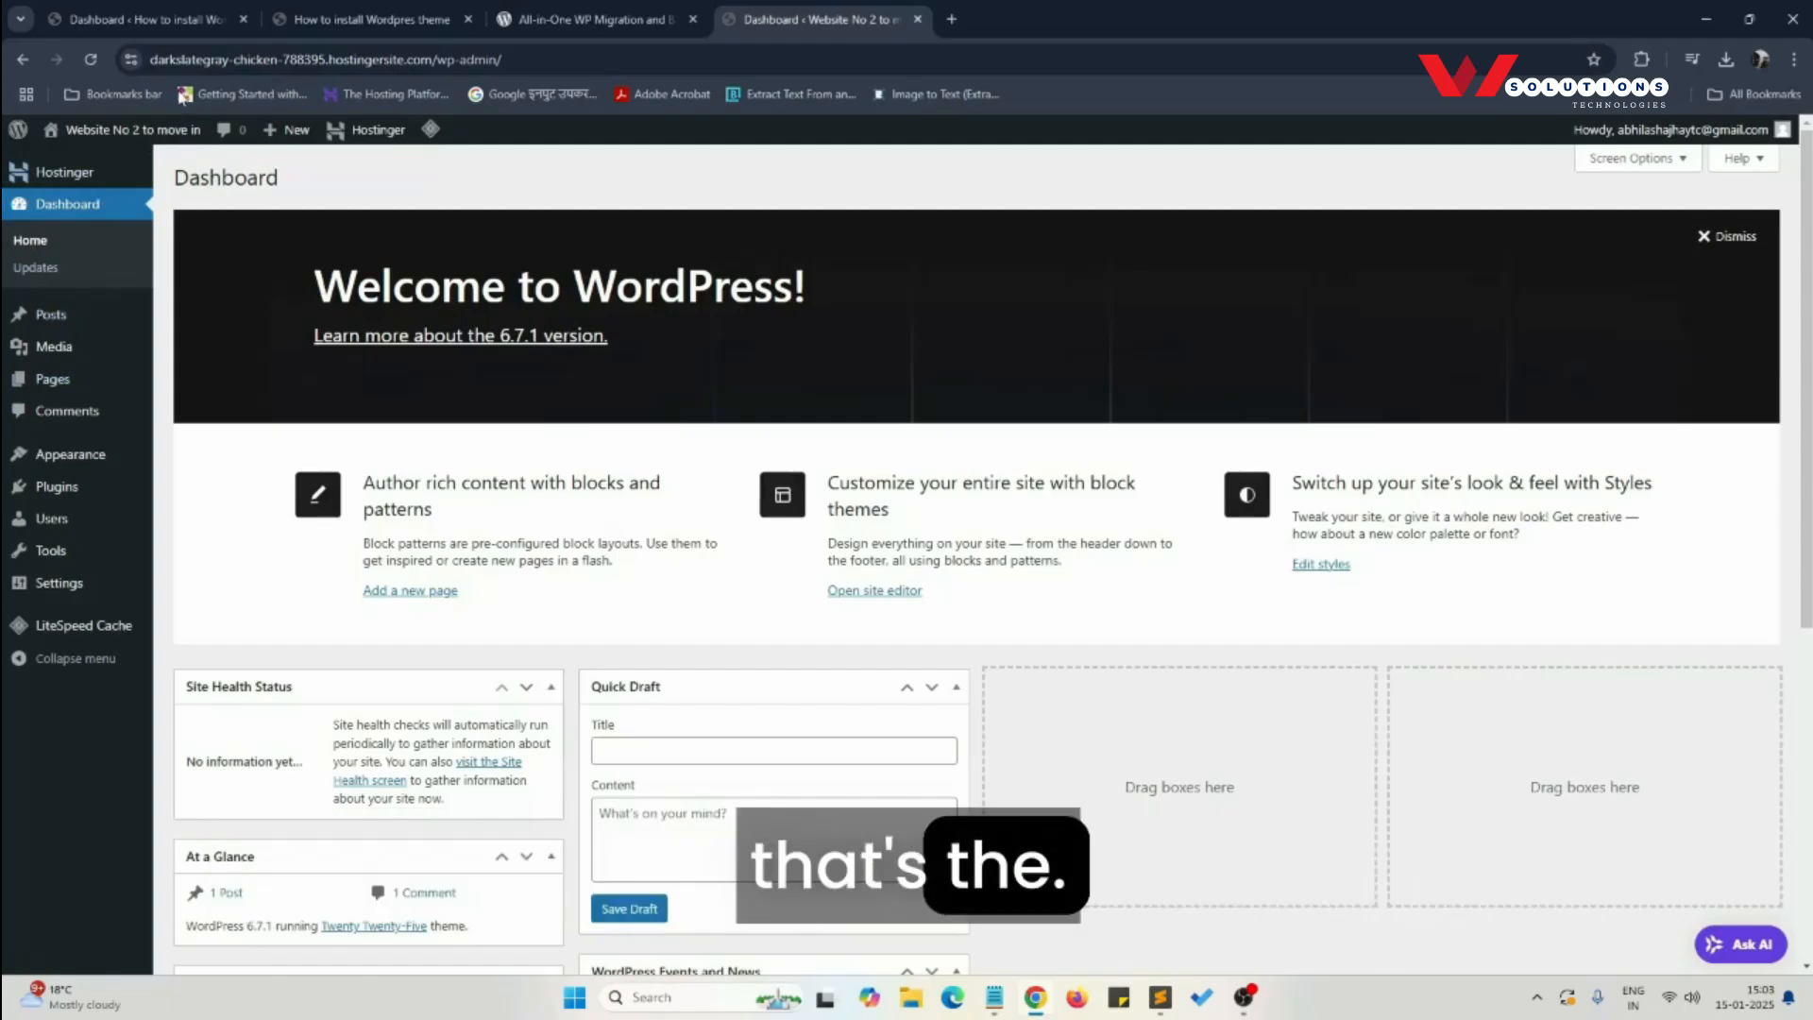
drag(218, 60, 422, 59)
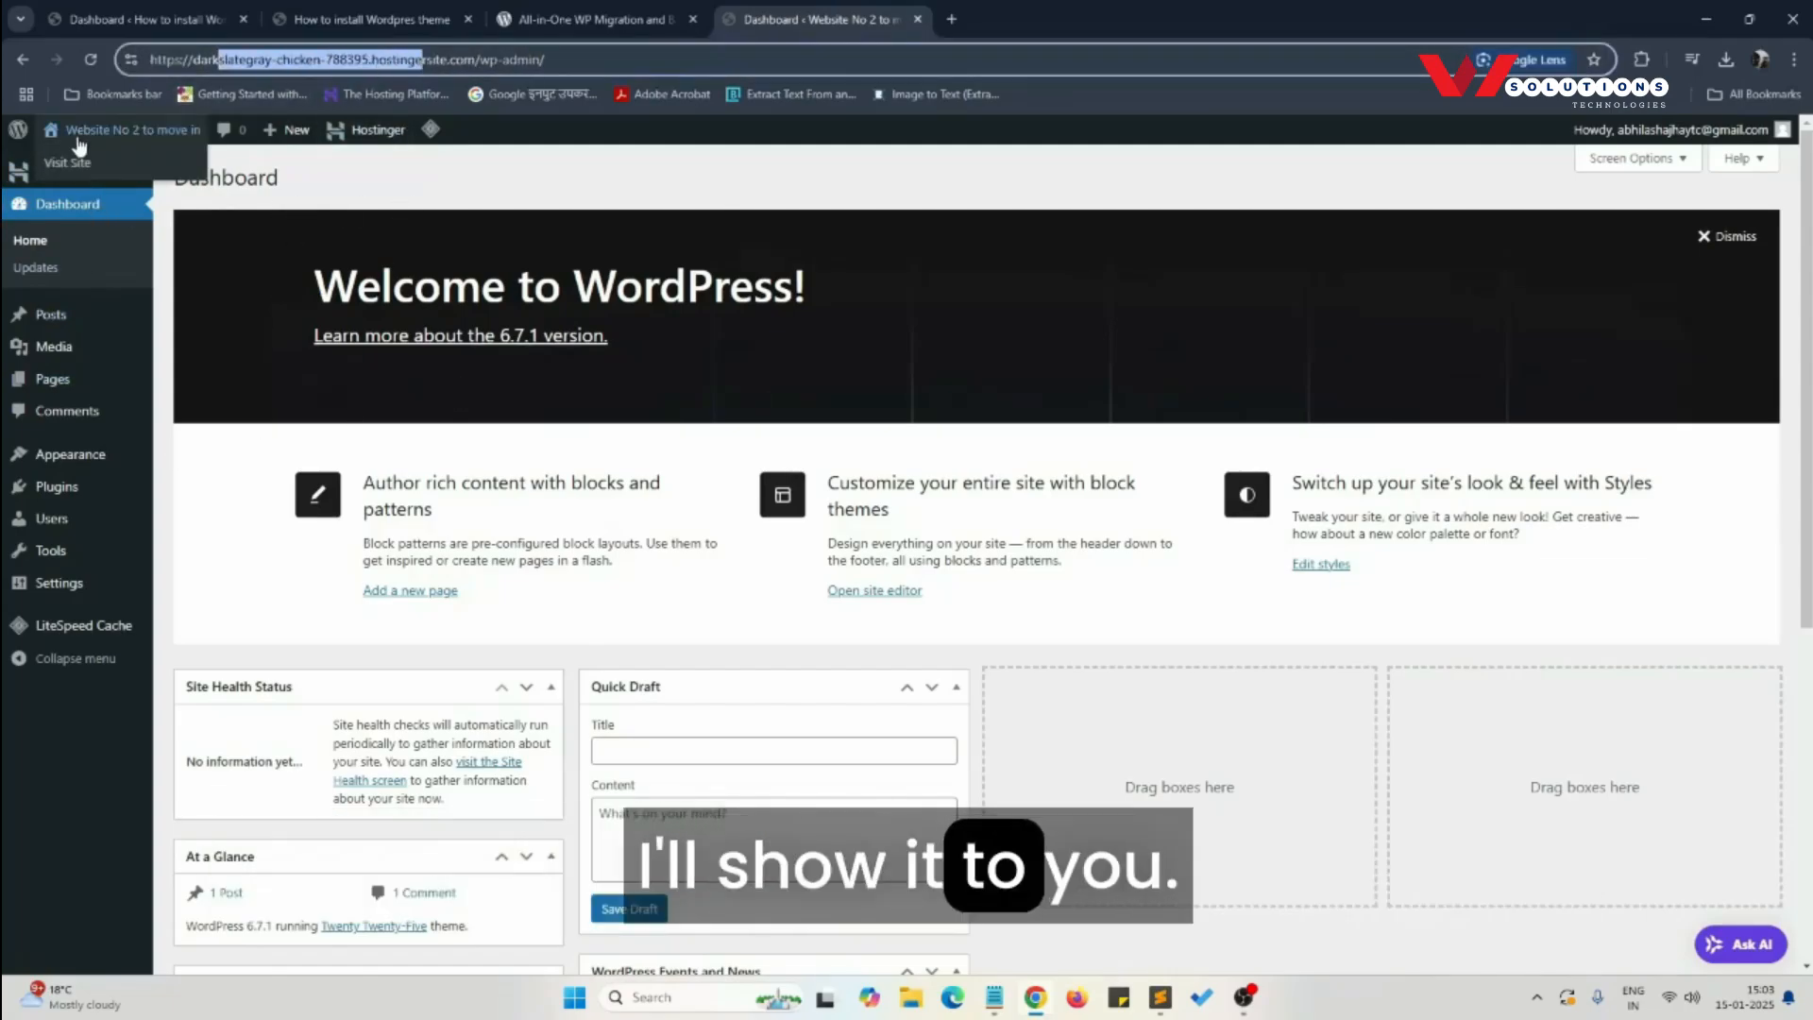
click(68, 163)
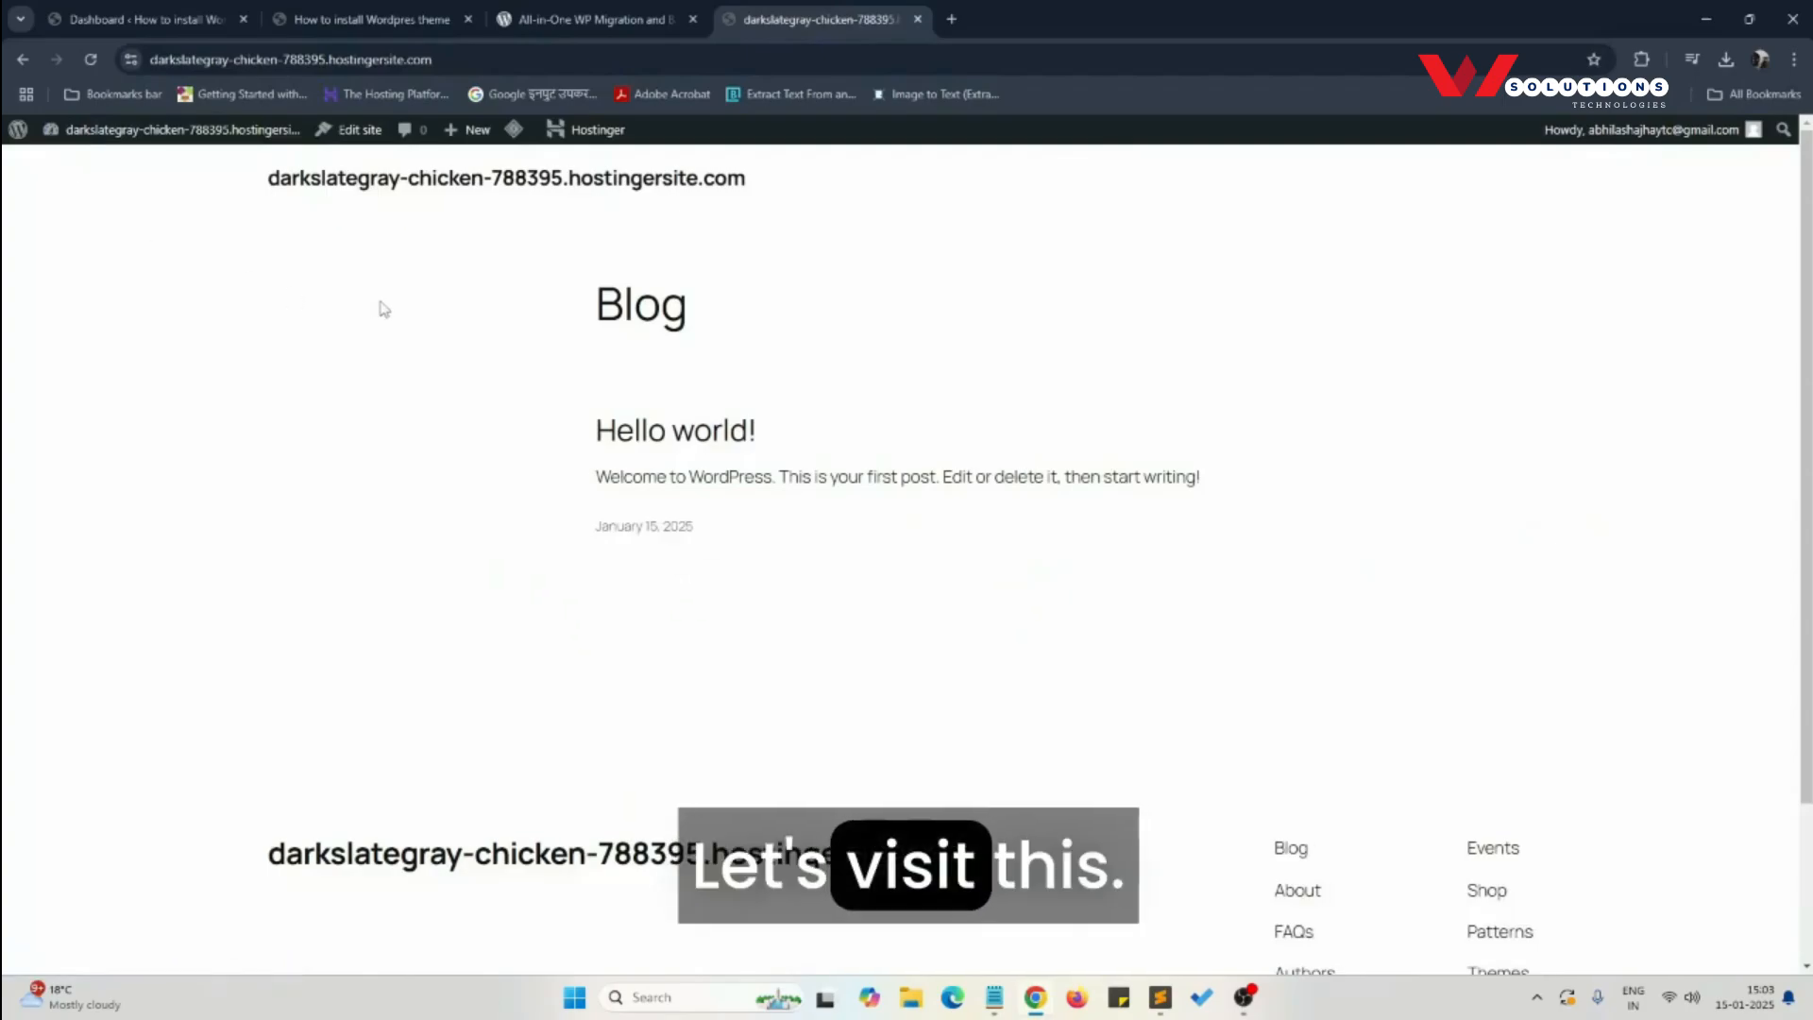
scroll(944, 548, down, 2)
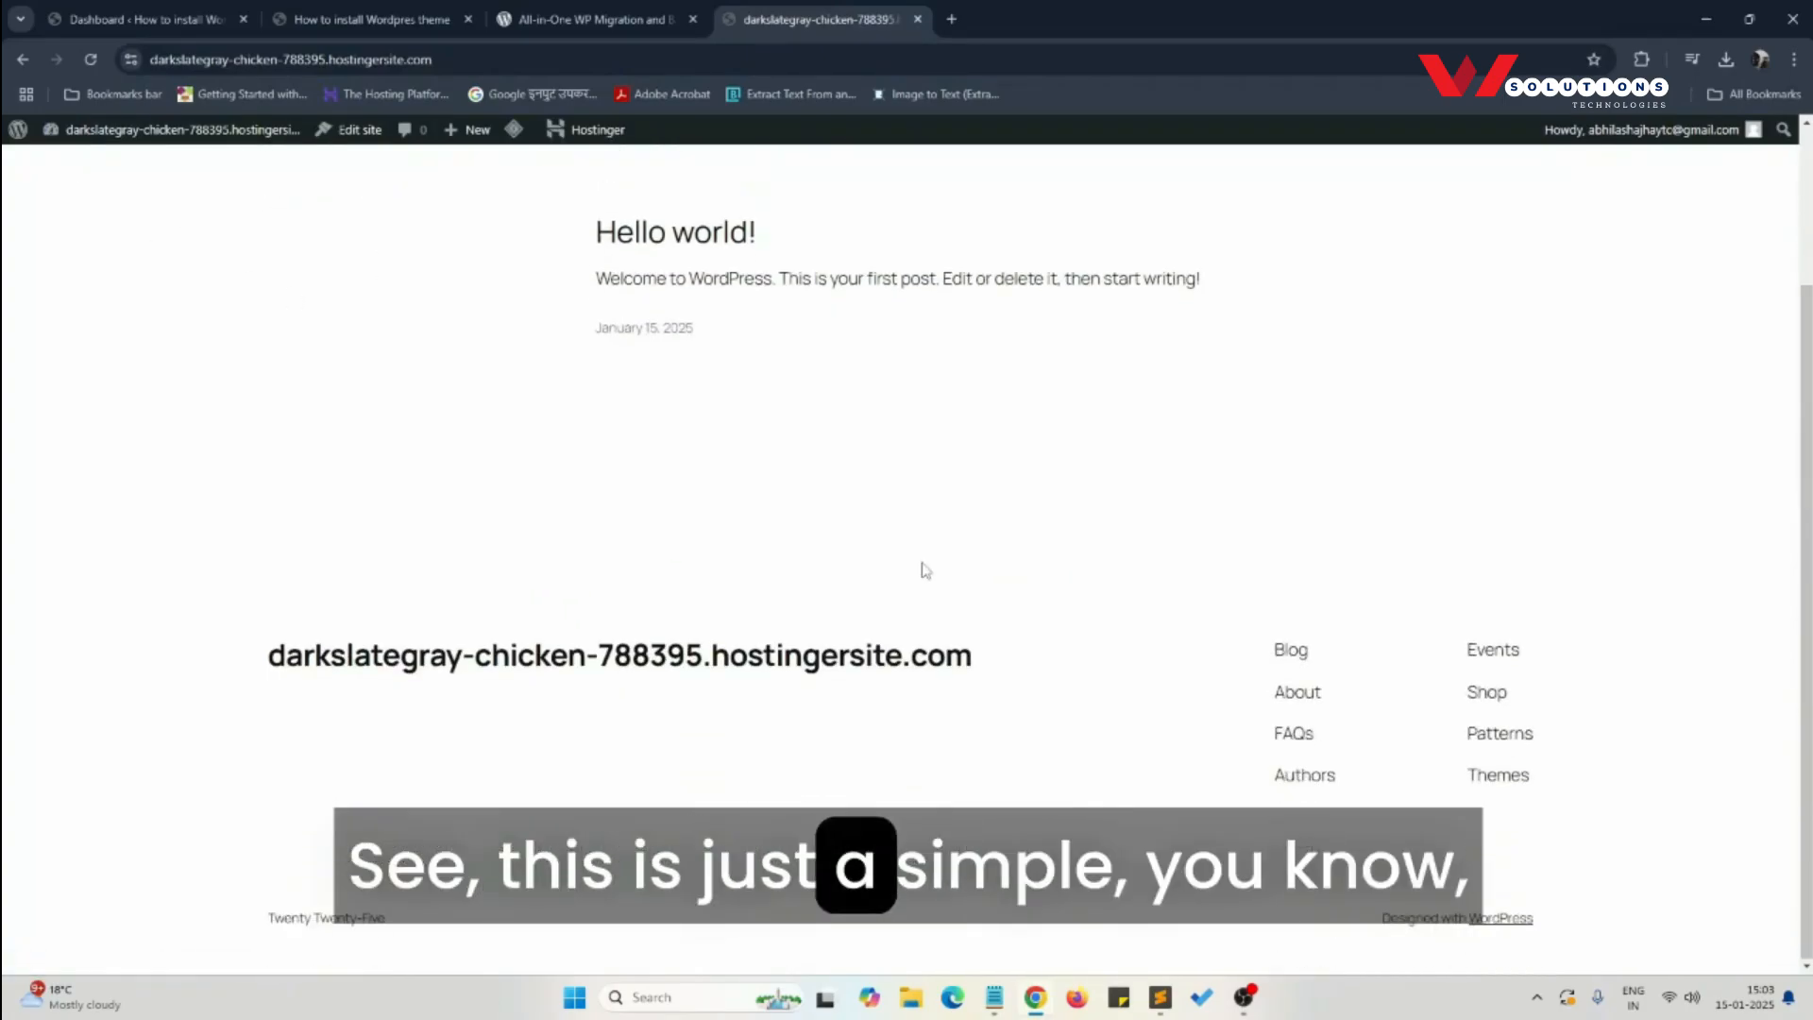
scroll(888, 547, up, 2)
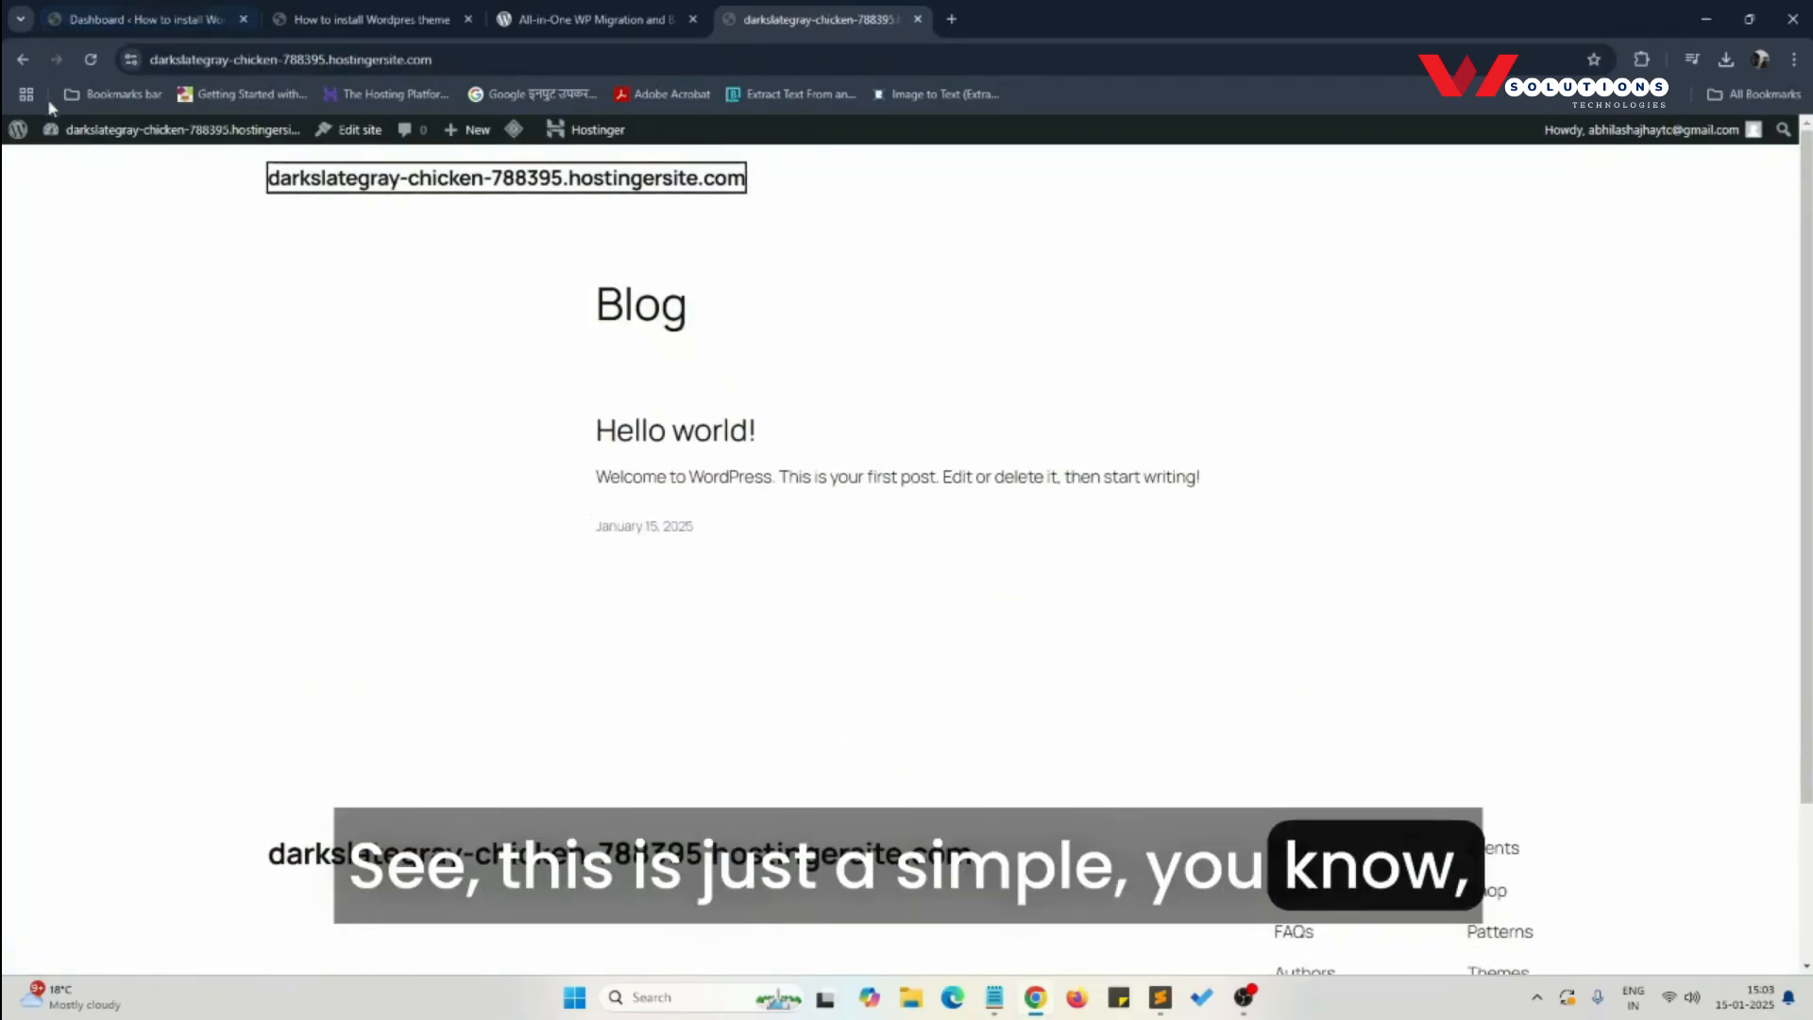
mouse_move(85, 130)
click(66, 163)
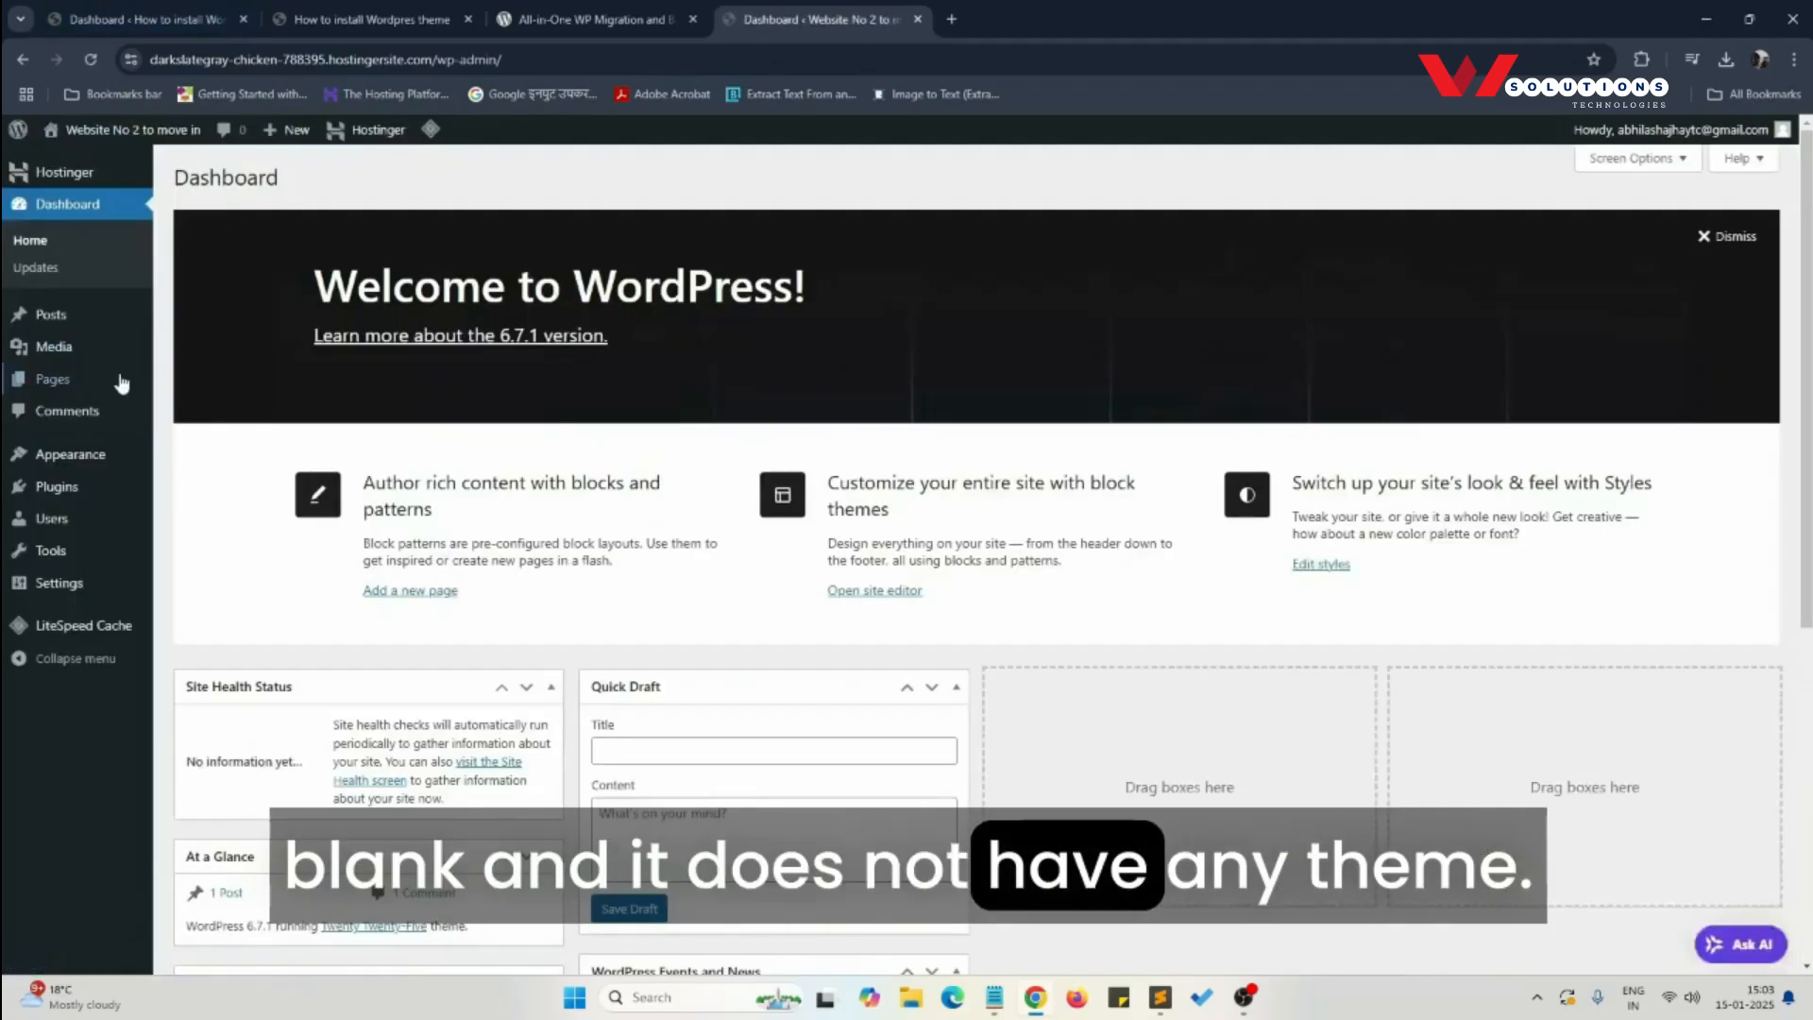
- Delete the Twenty Twenty-Four theme from the destination site's installed themes
mouse_move(104, 455)
click(180, 459)
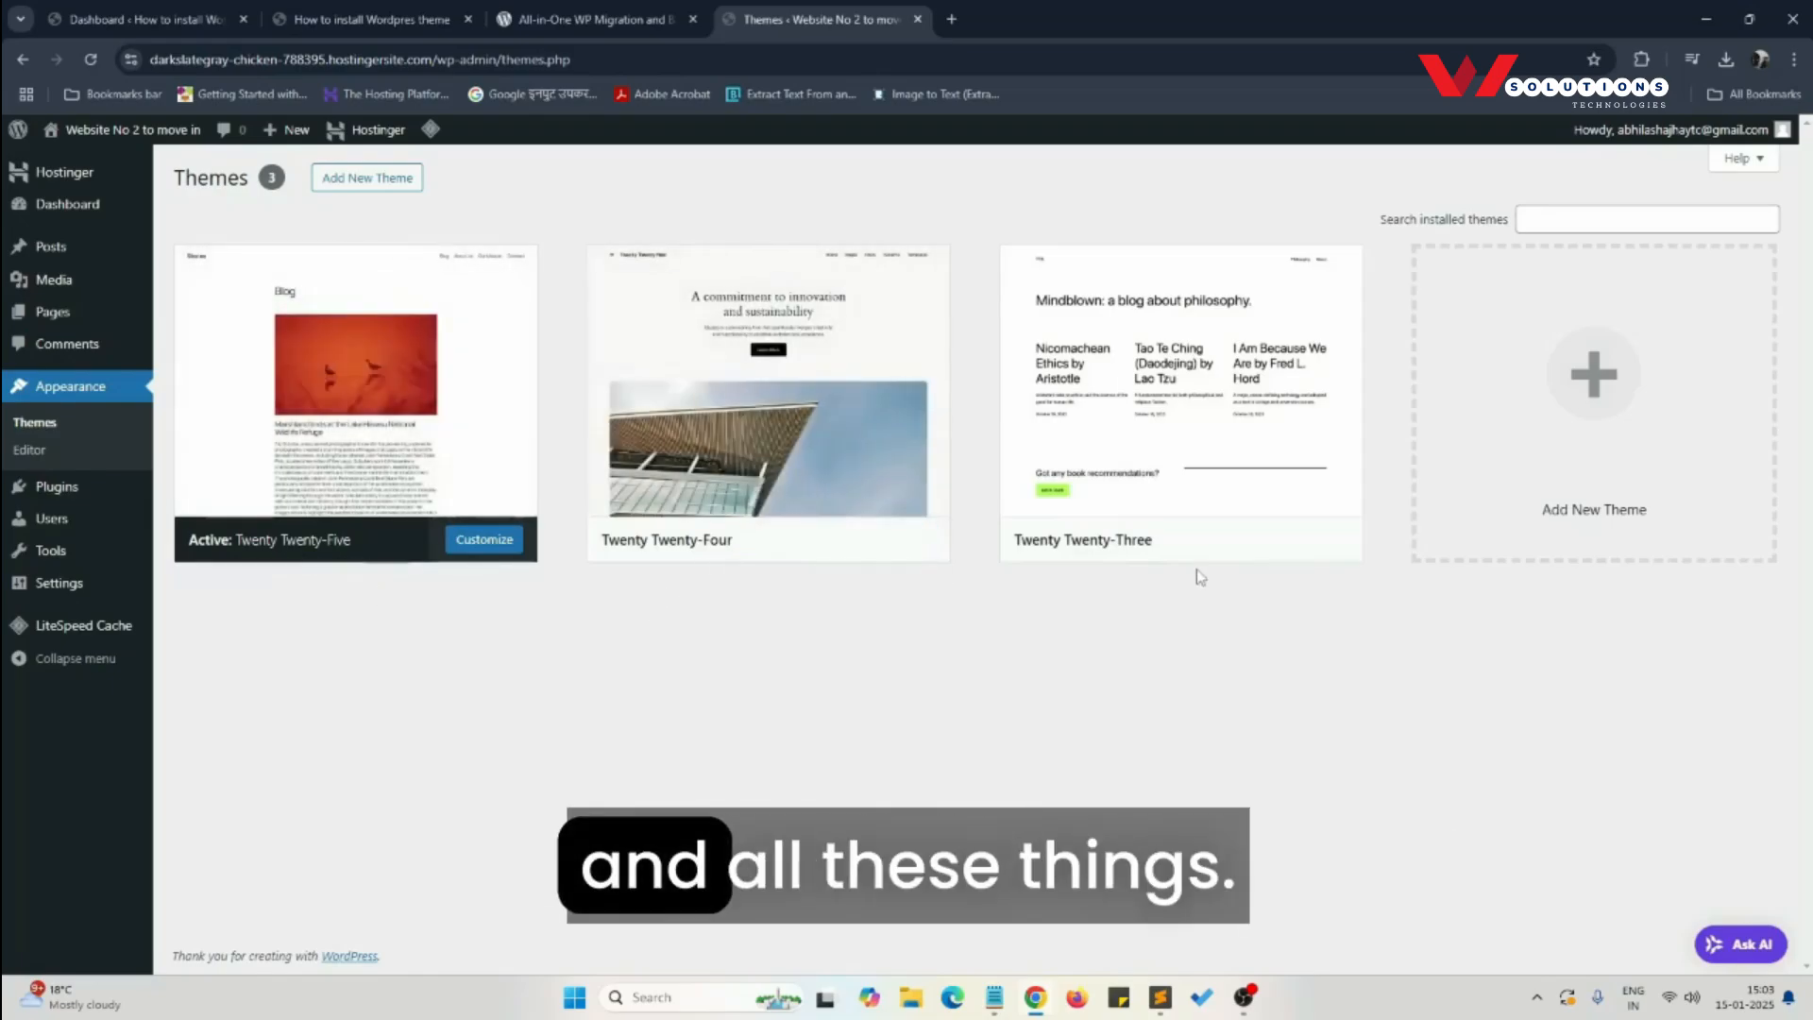
click(746, 377)
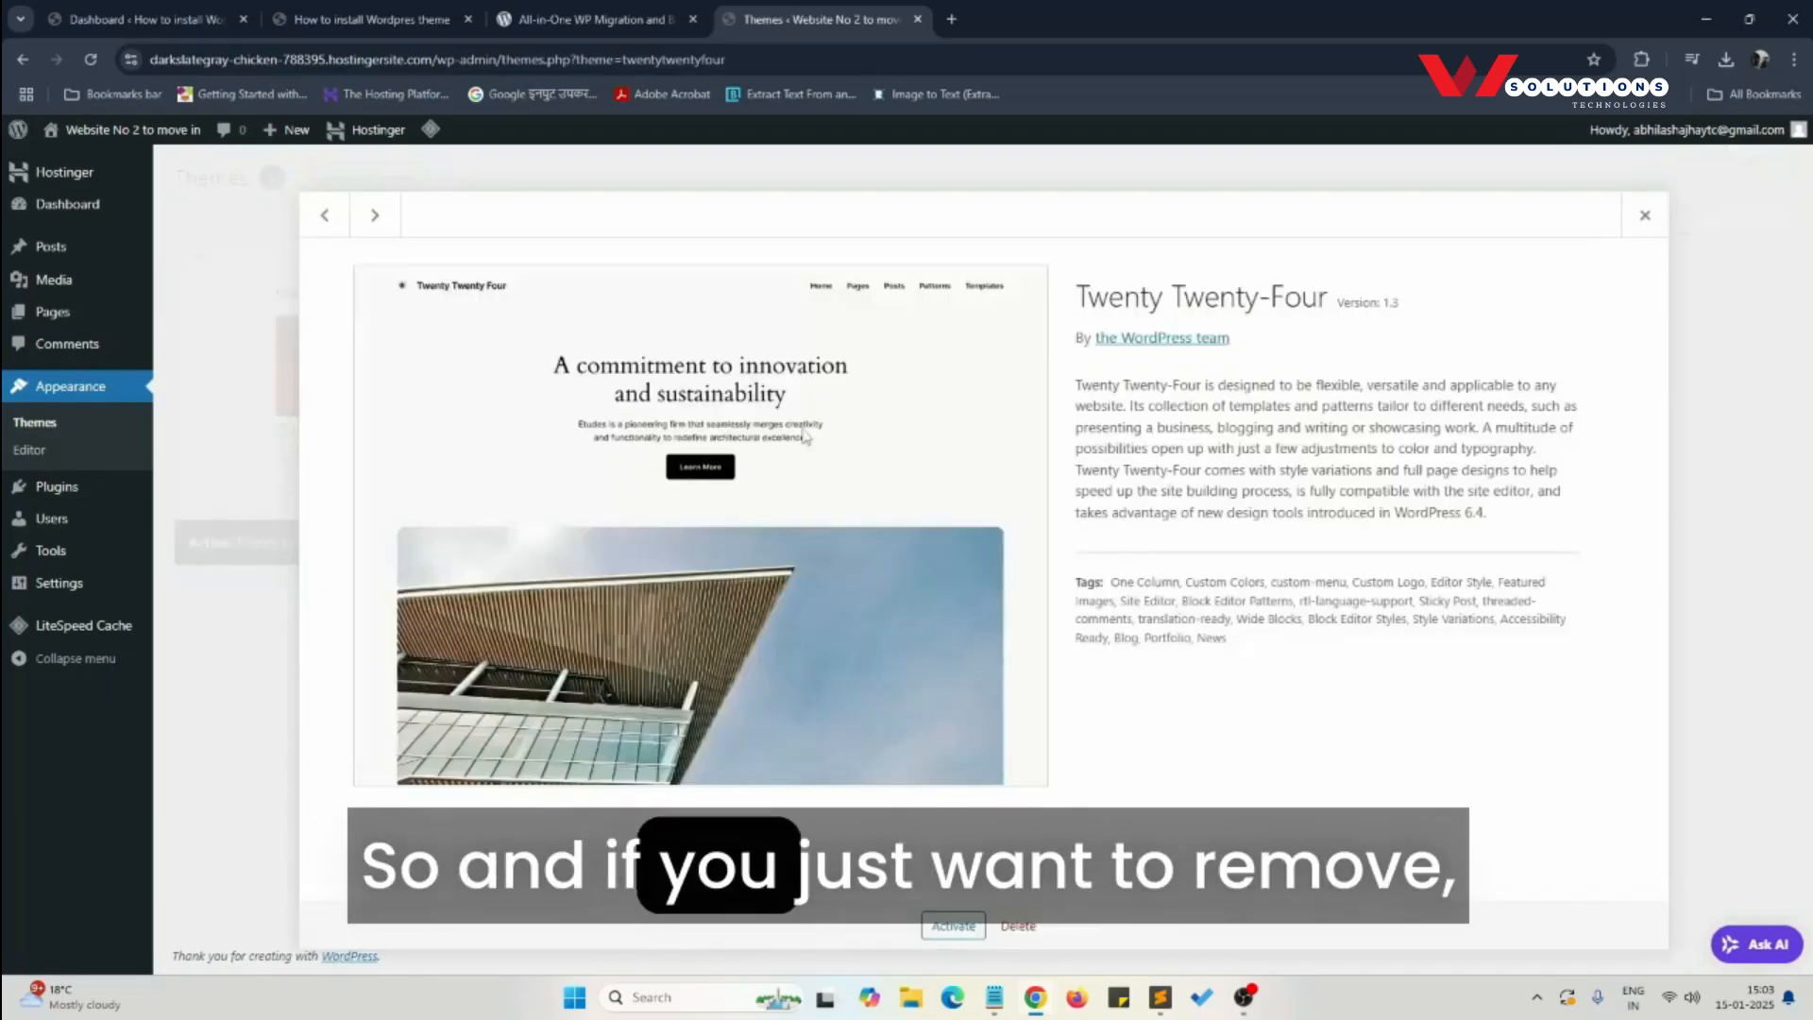
click(1018, 926)
click(991, 210)
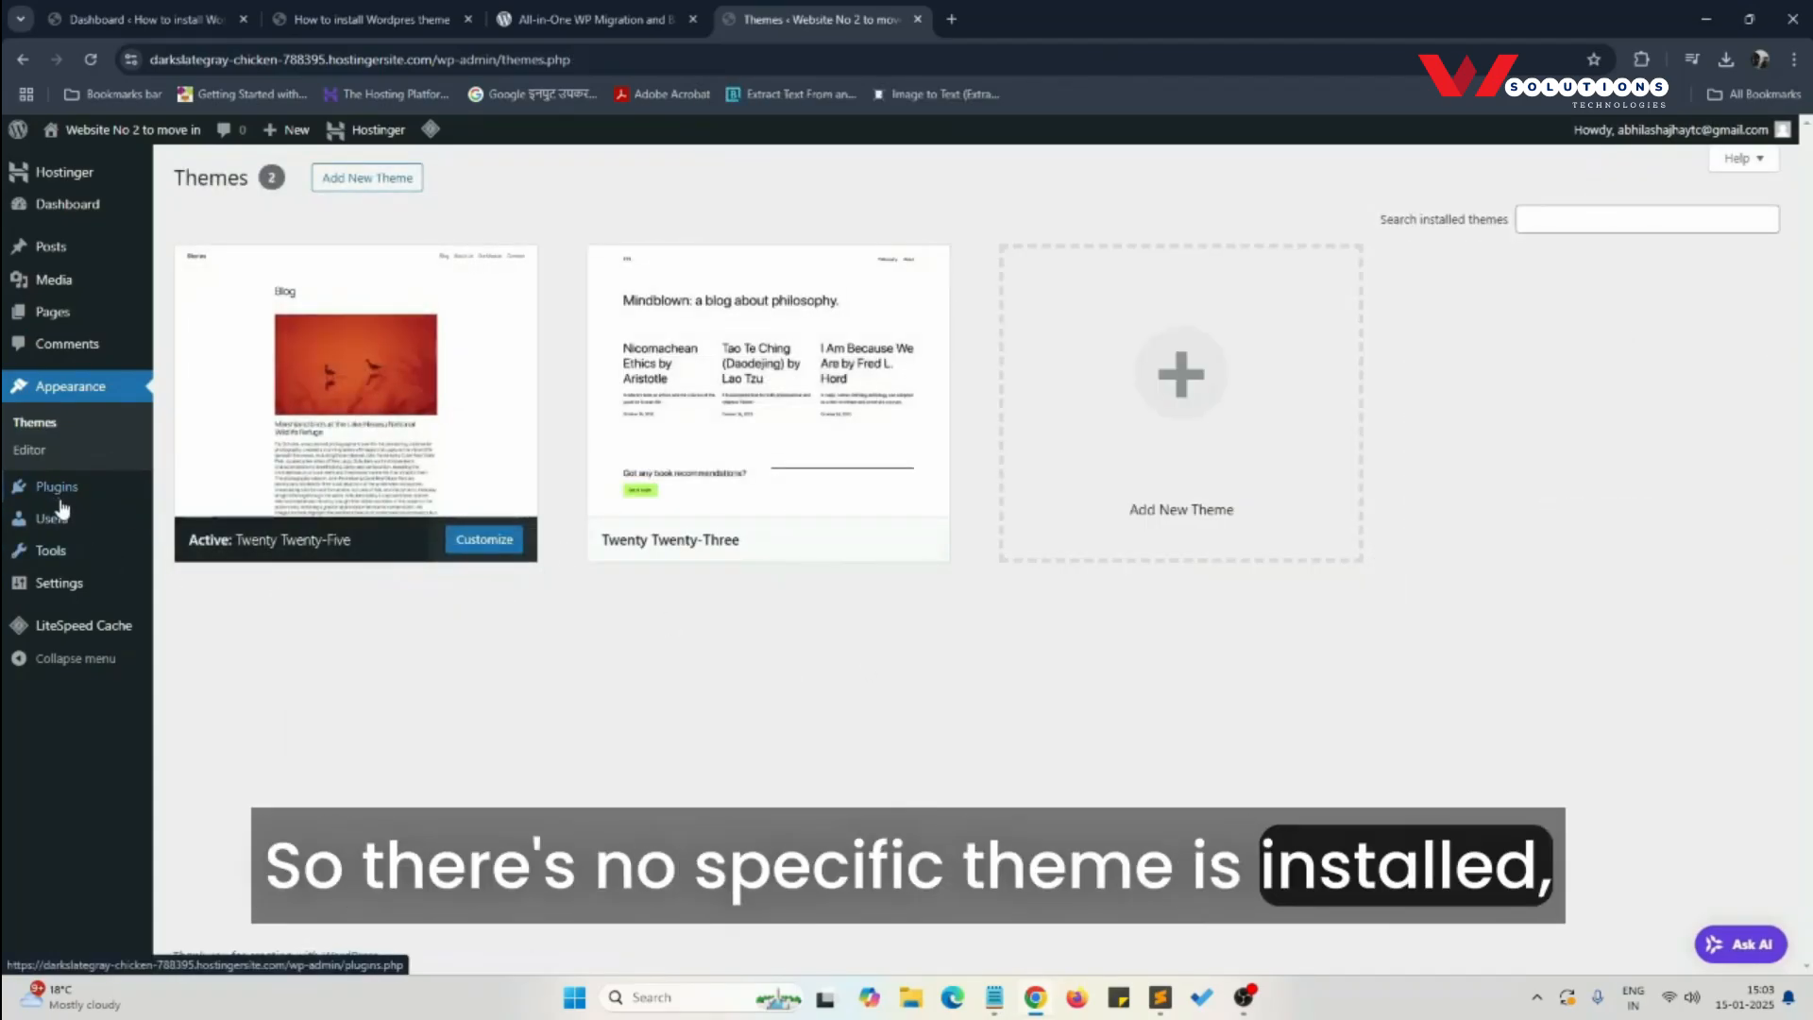
- Review the destination site's installed plugins and the All-in-One WP Migration page on wordpress.org, and open the site's Add Plugins page
click(58, 496)
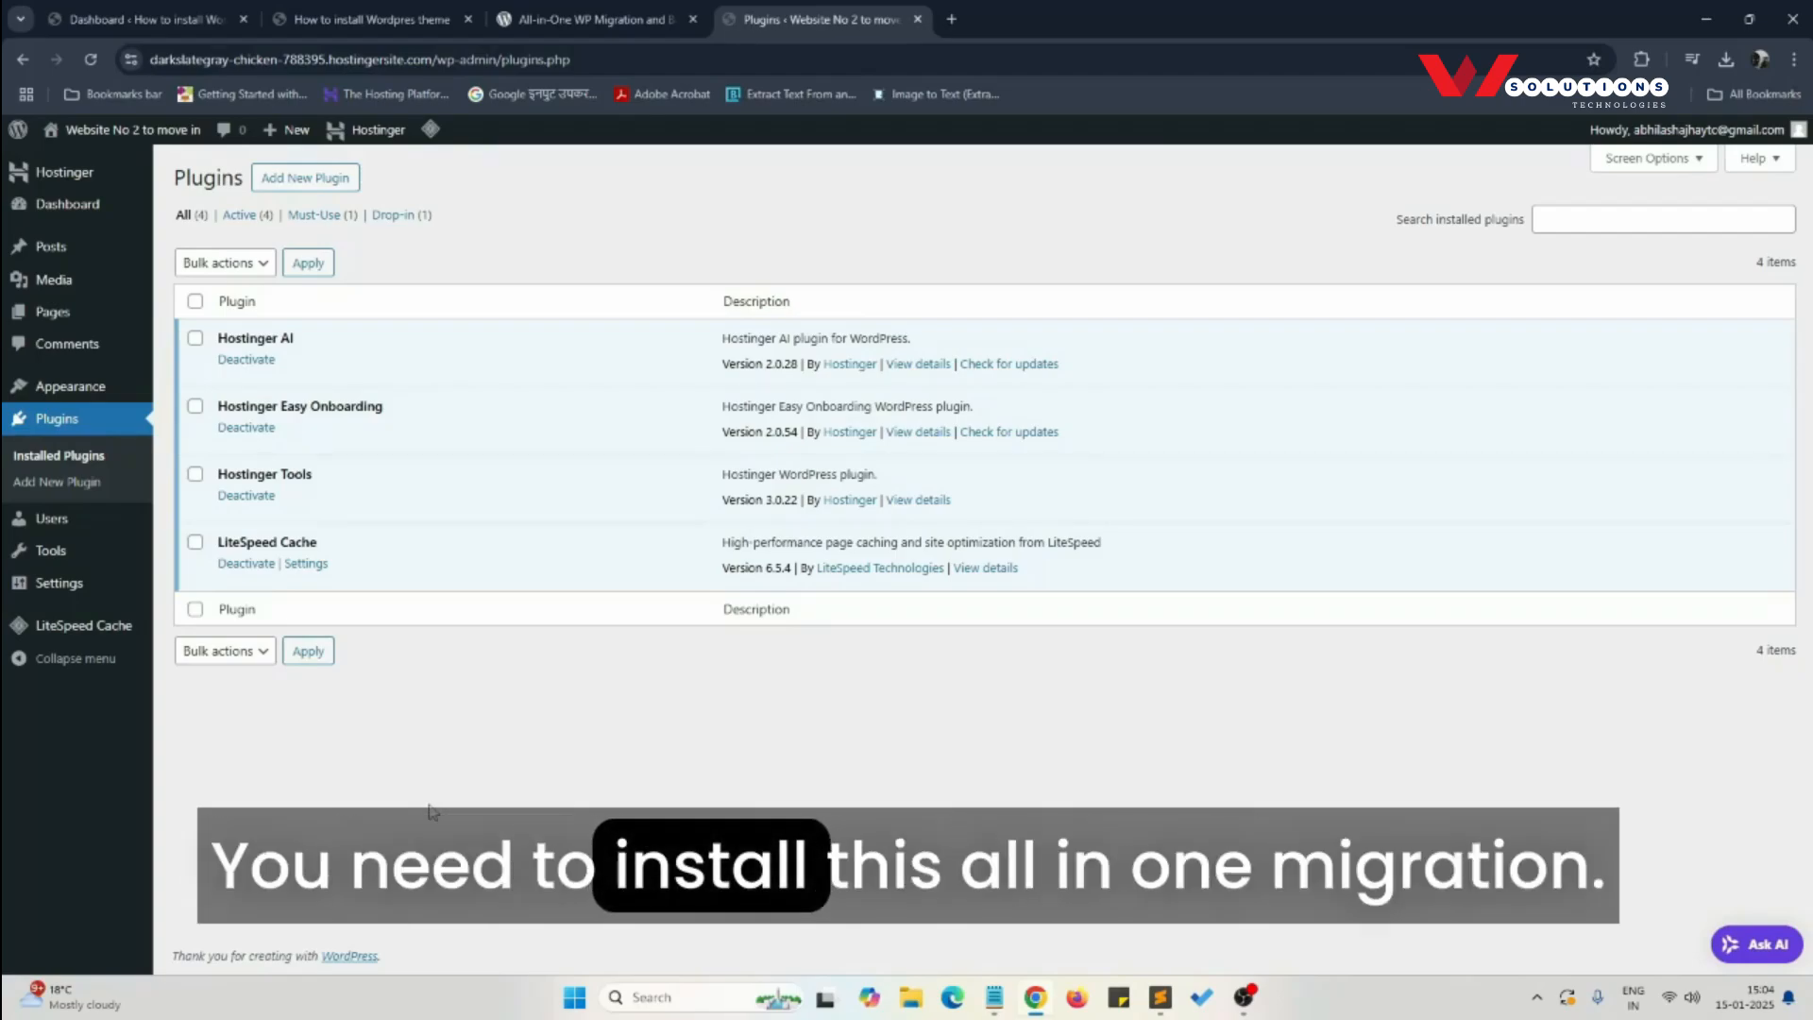
click(595, 19)
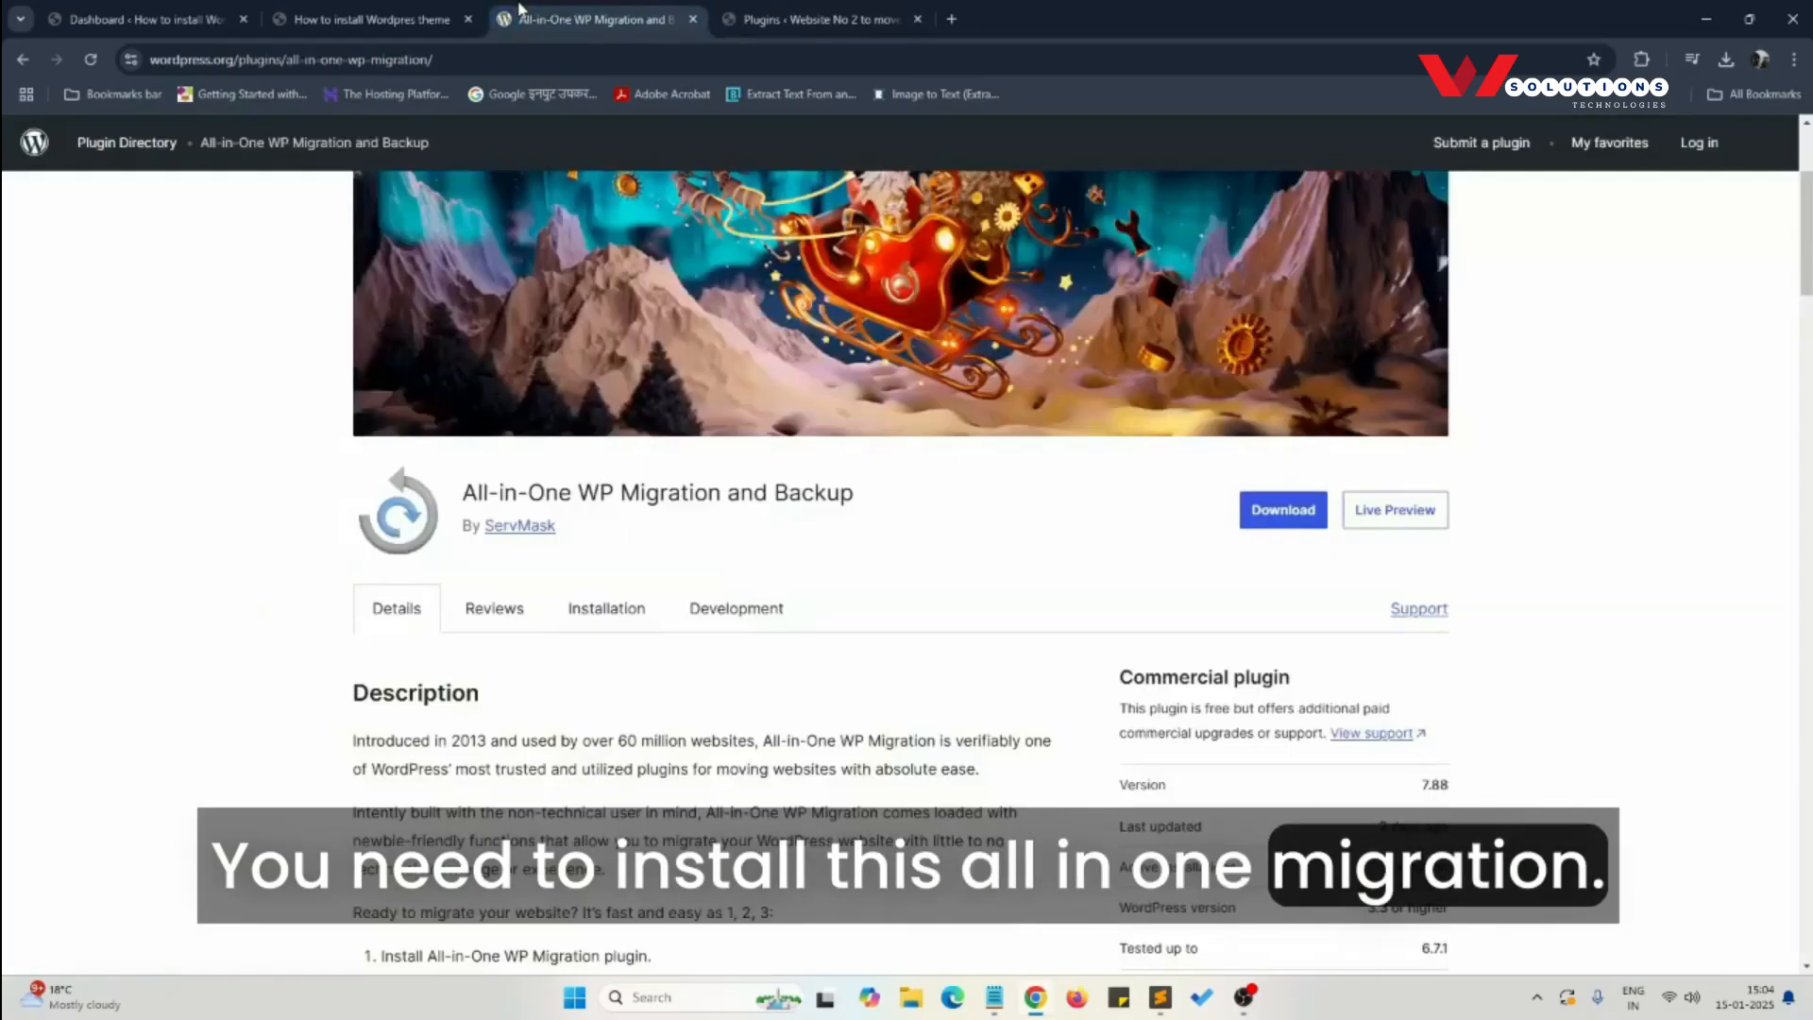
scroll(44, 336, up, 3)
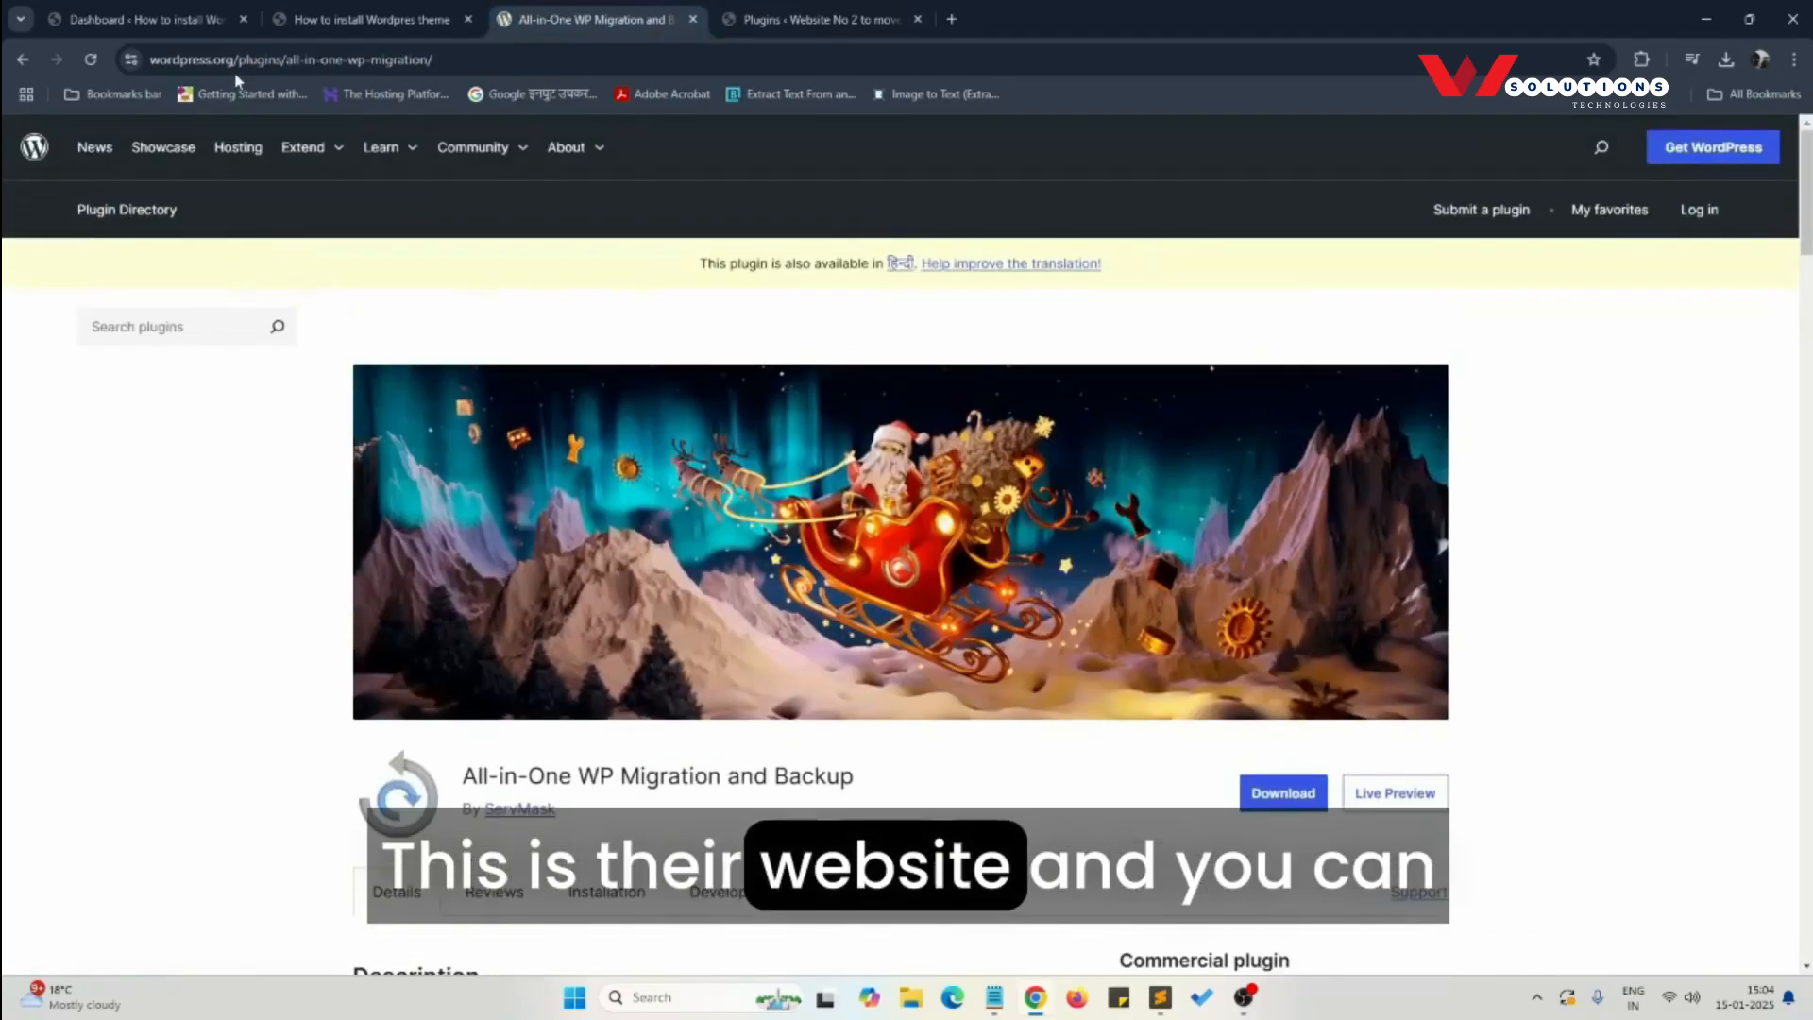
scroll(518, 402, down, 5)
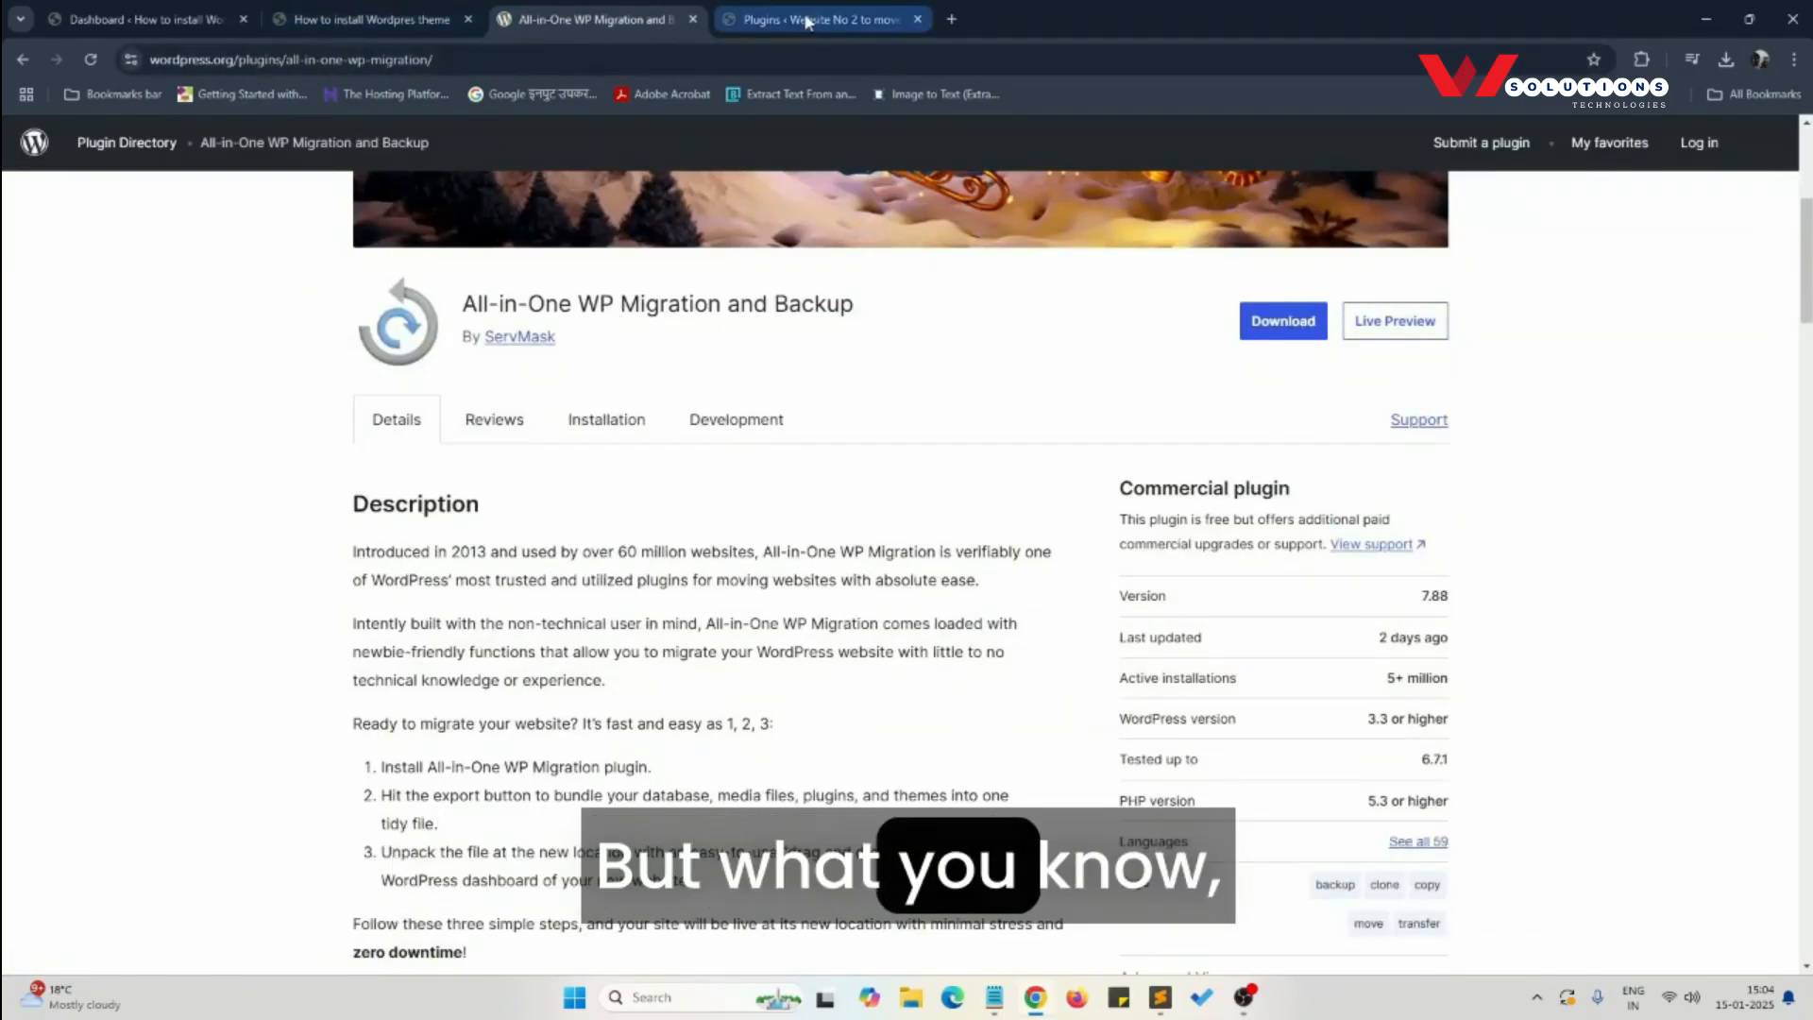
click(280, 12)
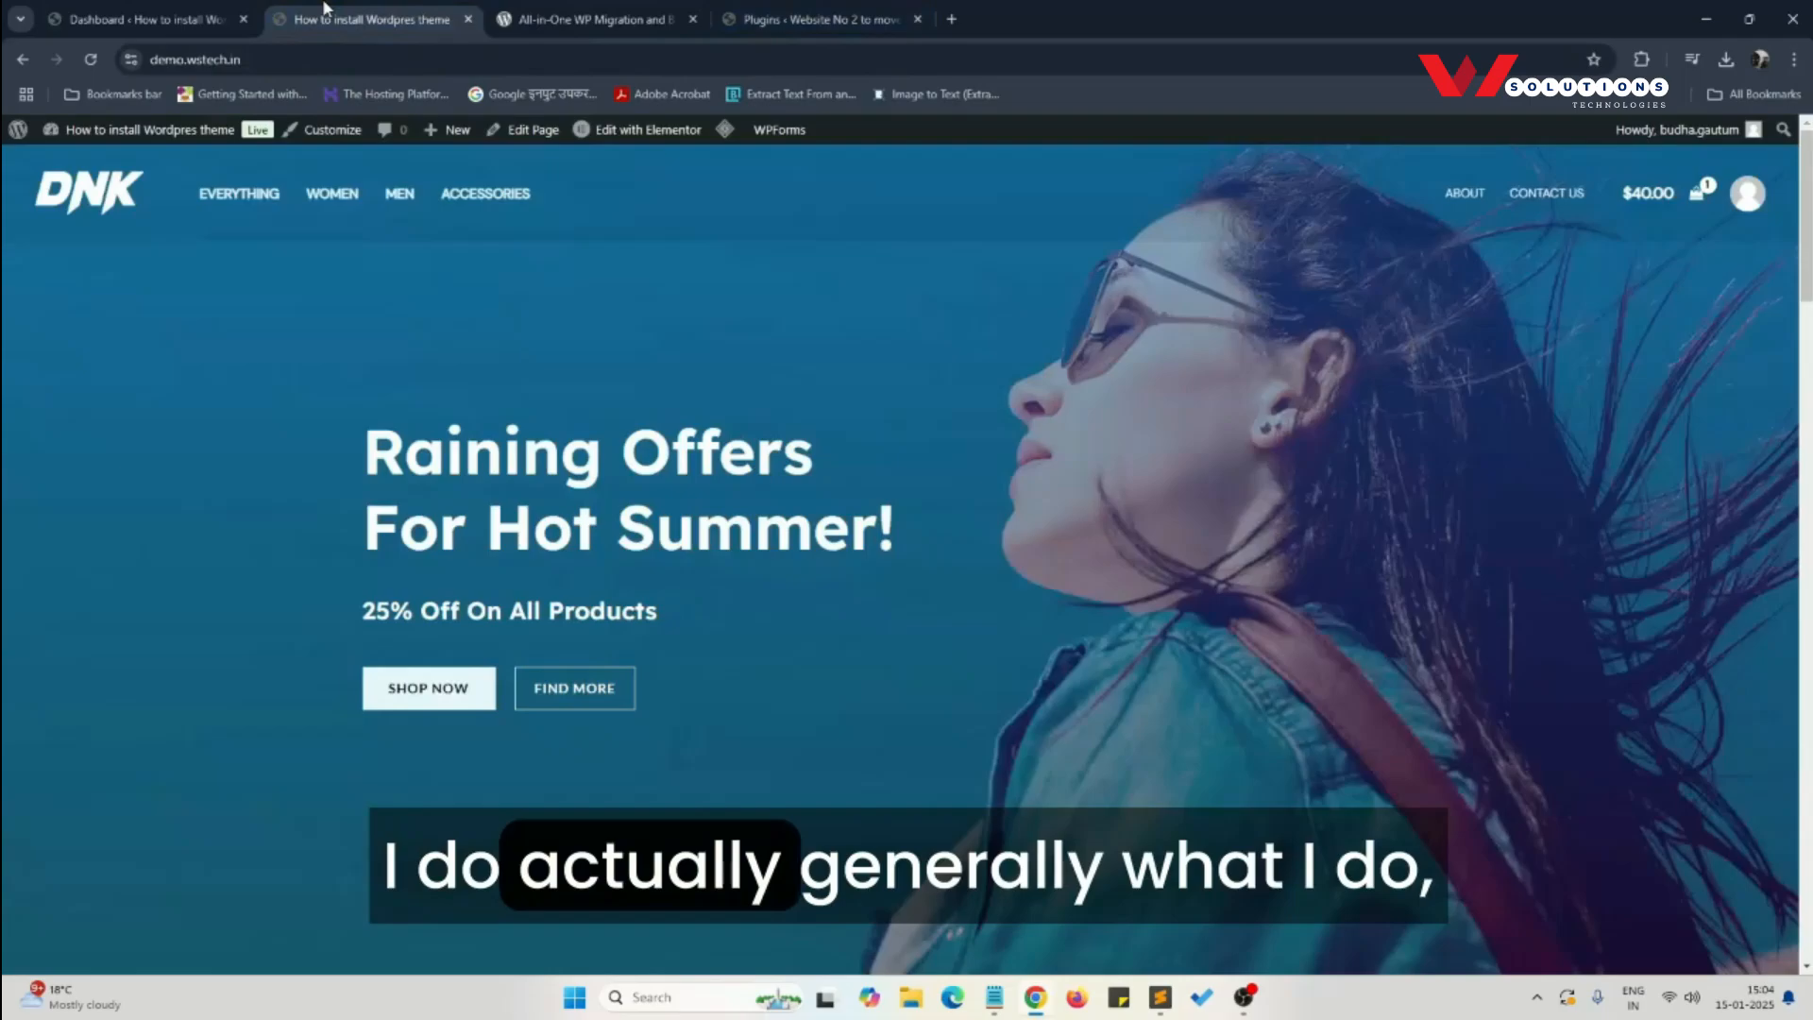
click(794, 12)
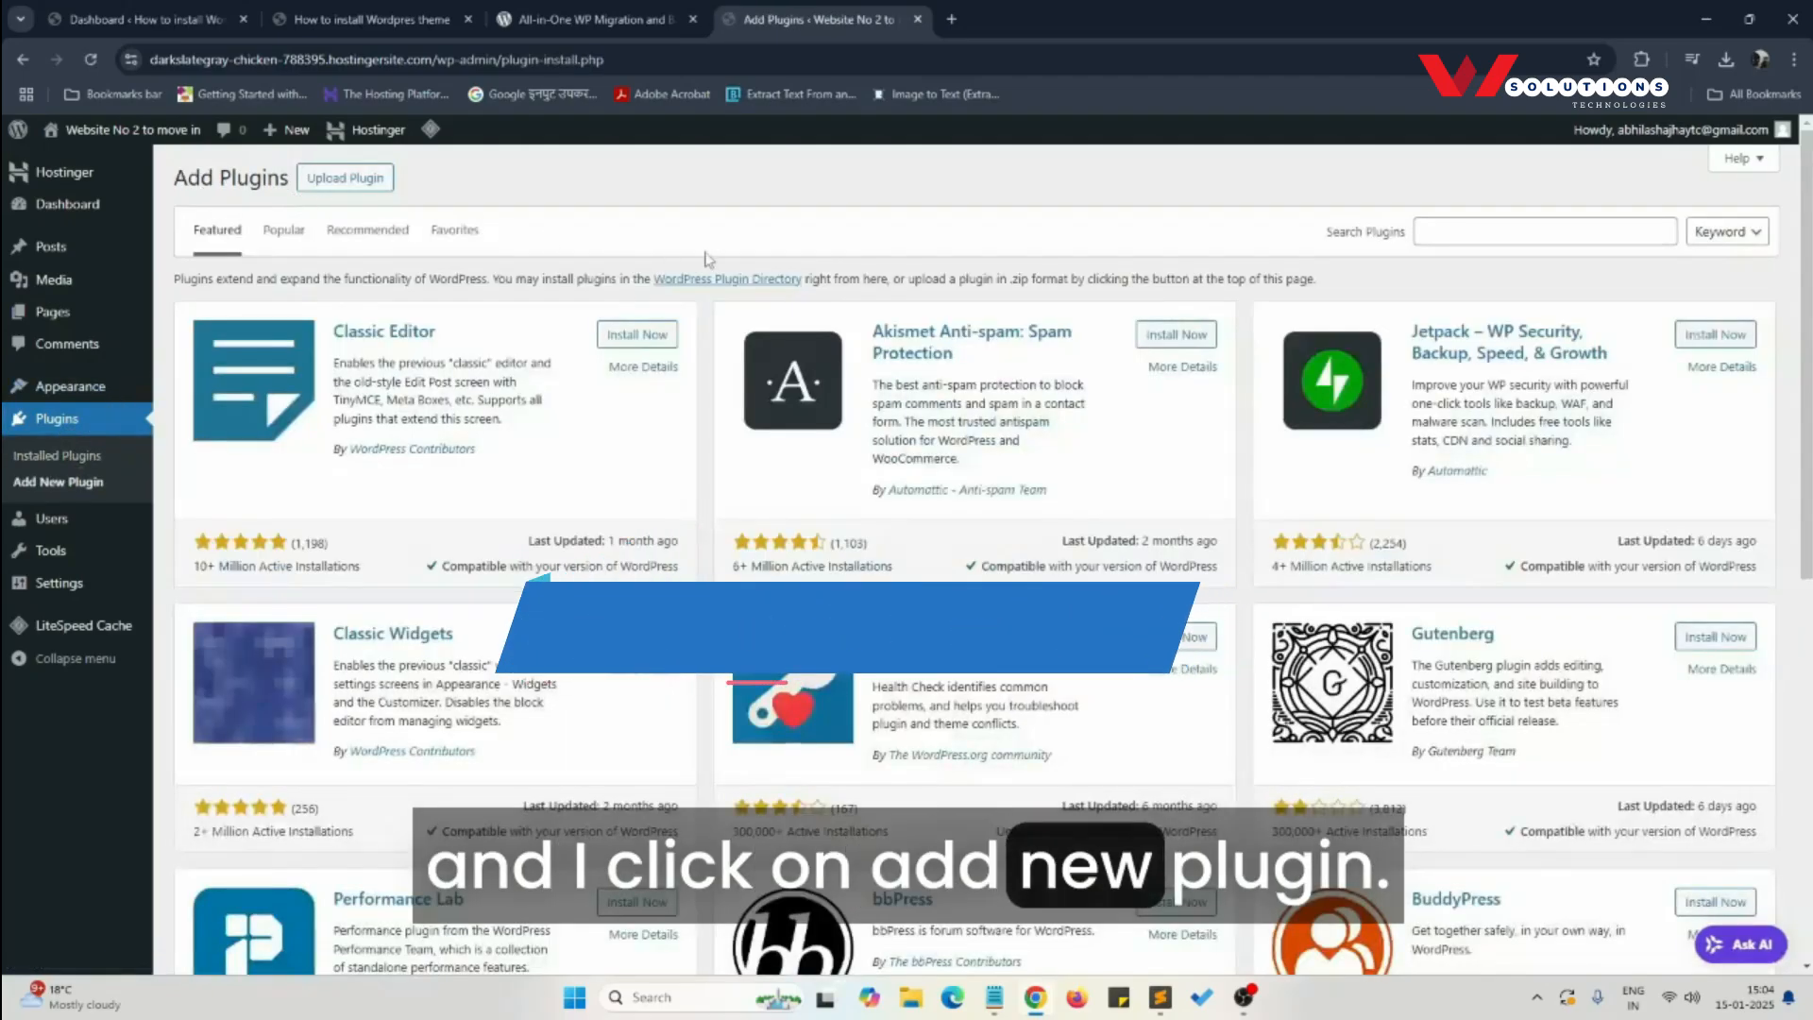
- Search the destination site's plugin catalogue for "All-in-One WP Migration and Backup", then install and activate that plugin
click(1440, 229)
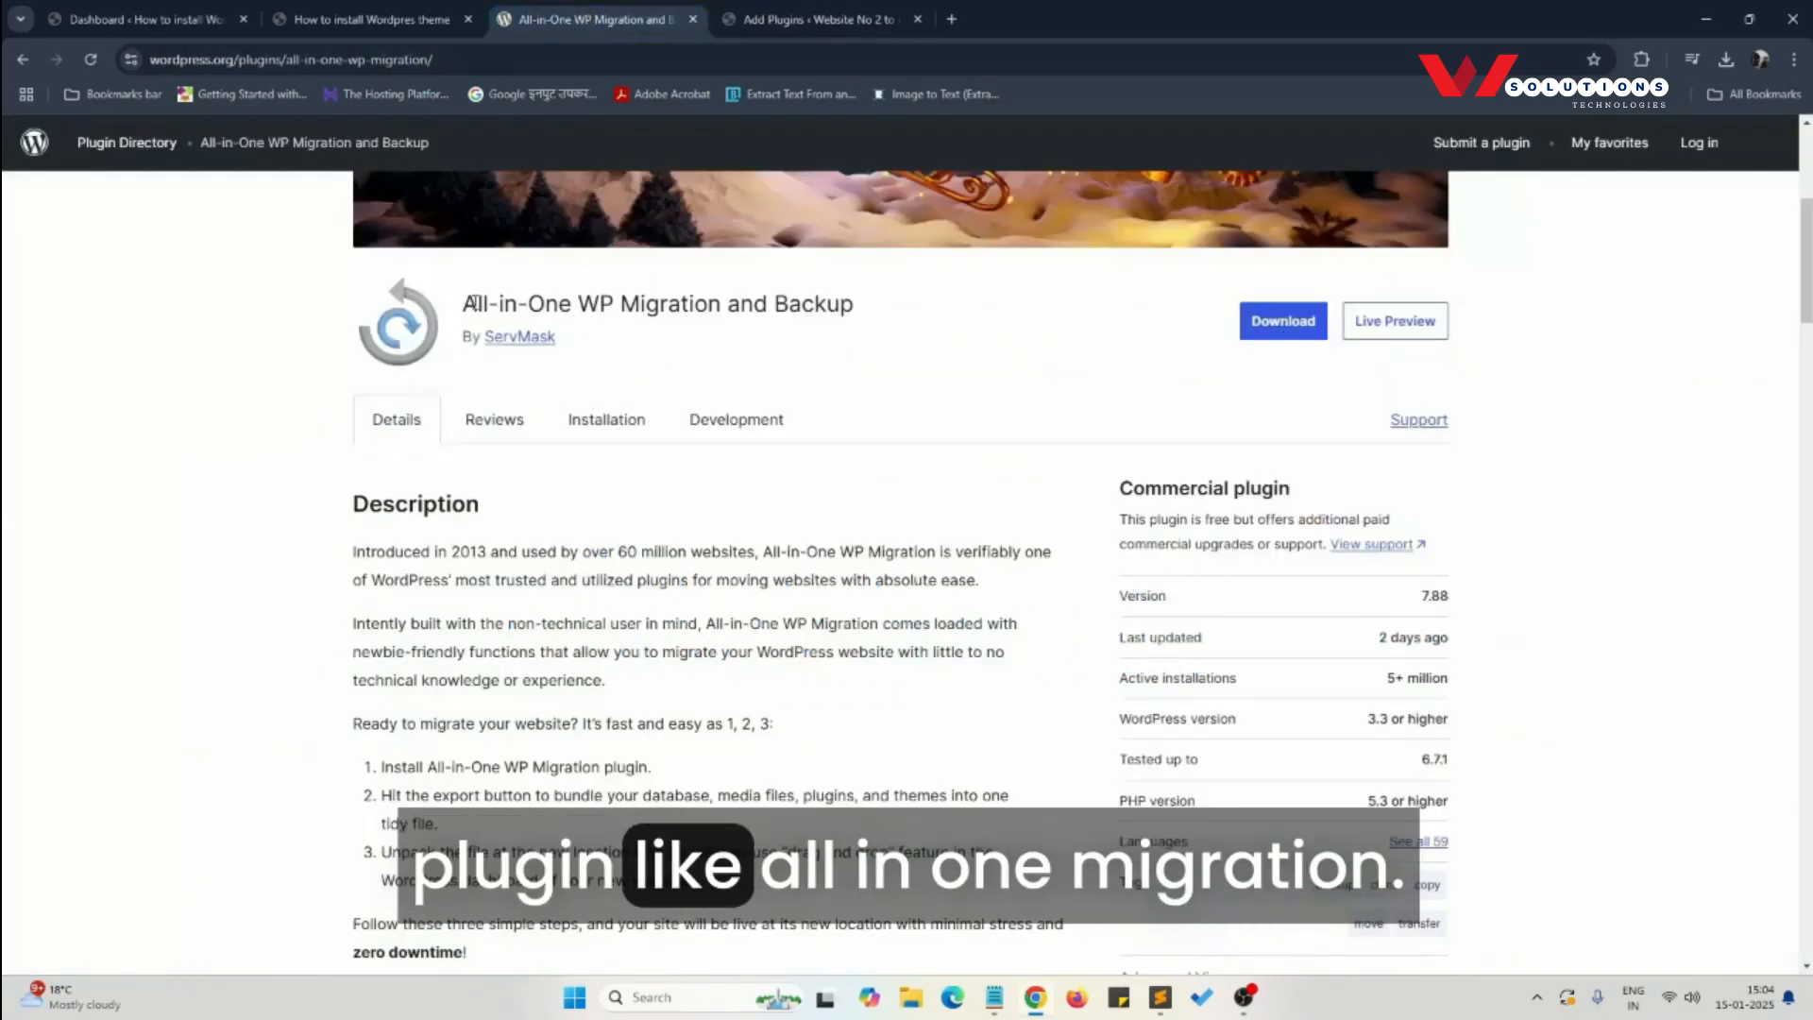
drag(724, 304, 862, 313)
key(ctrl+c)
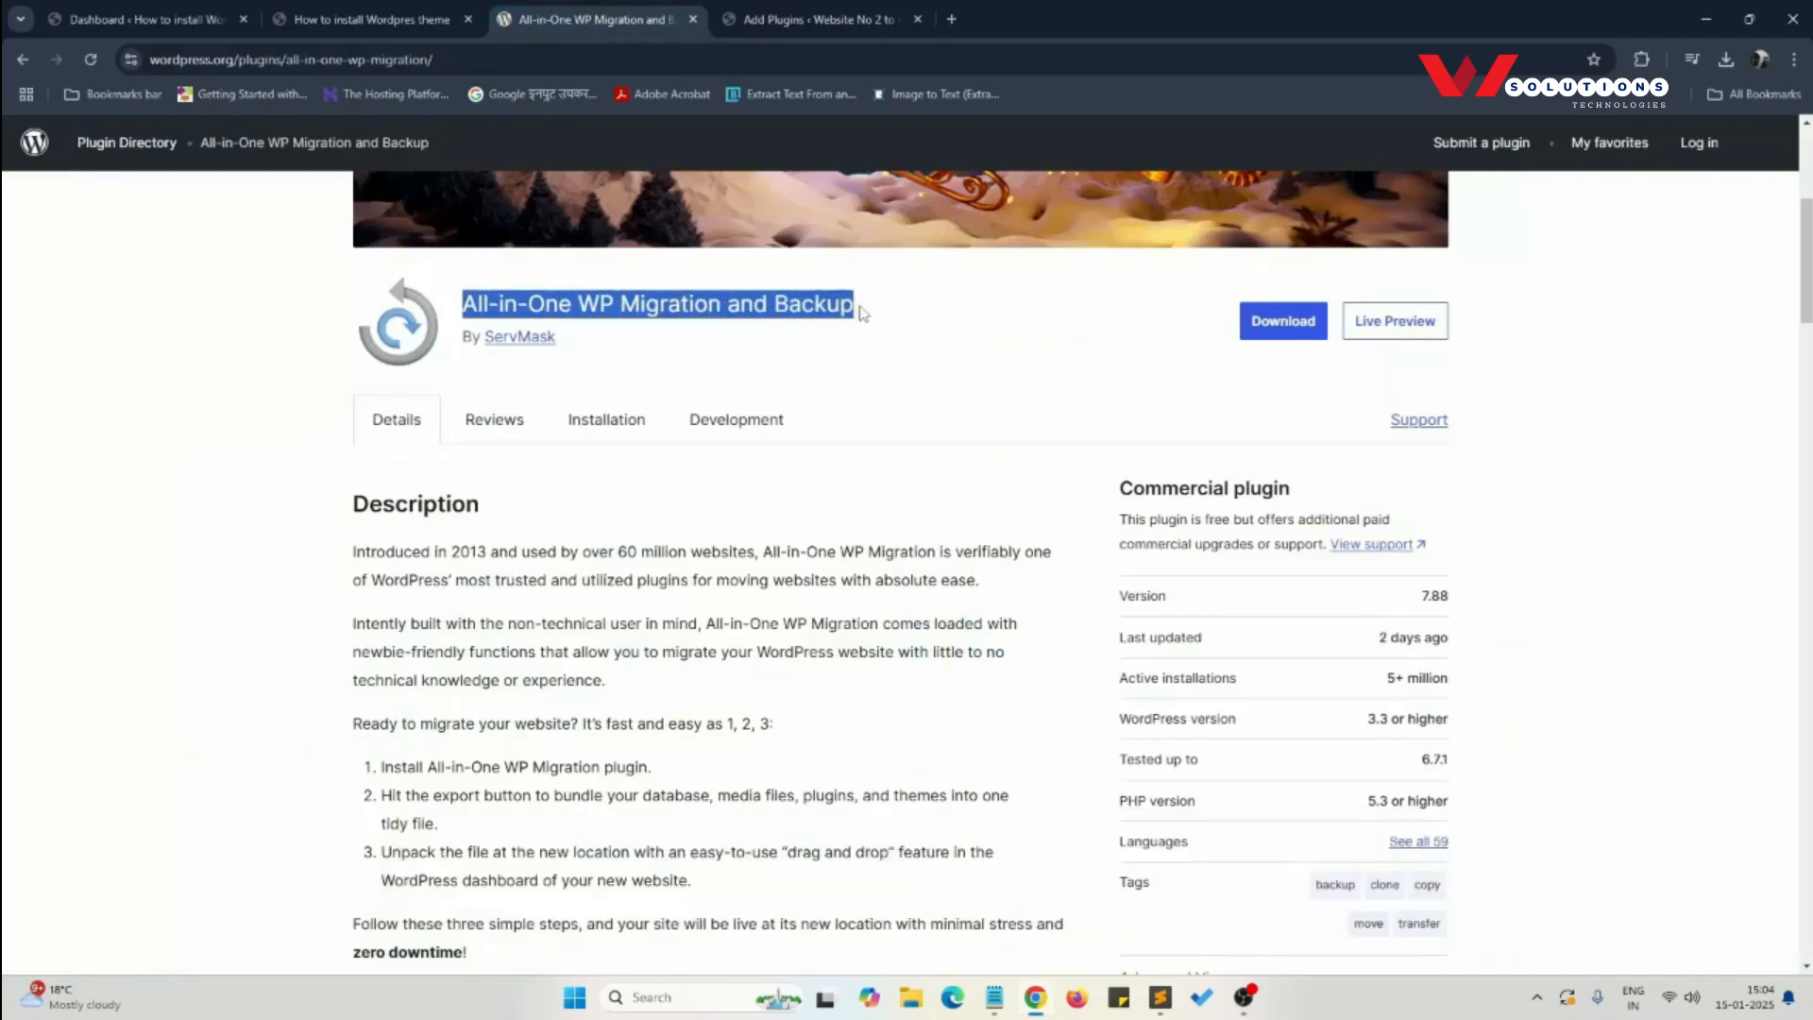
click(807, 17)
key(ctrl+v)
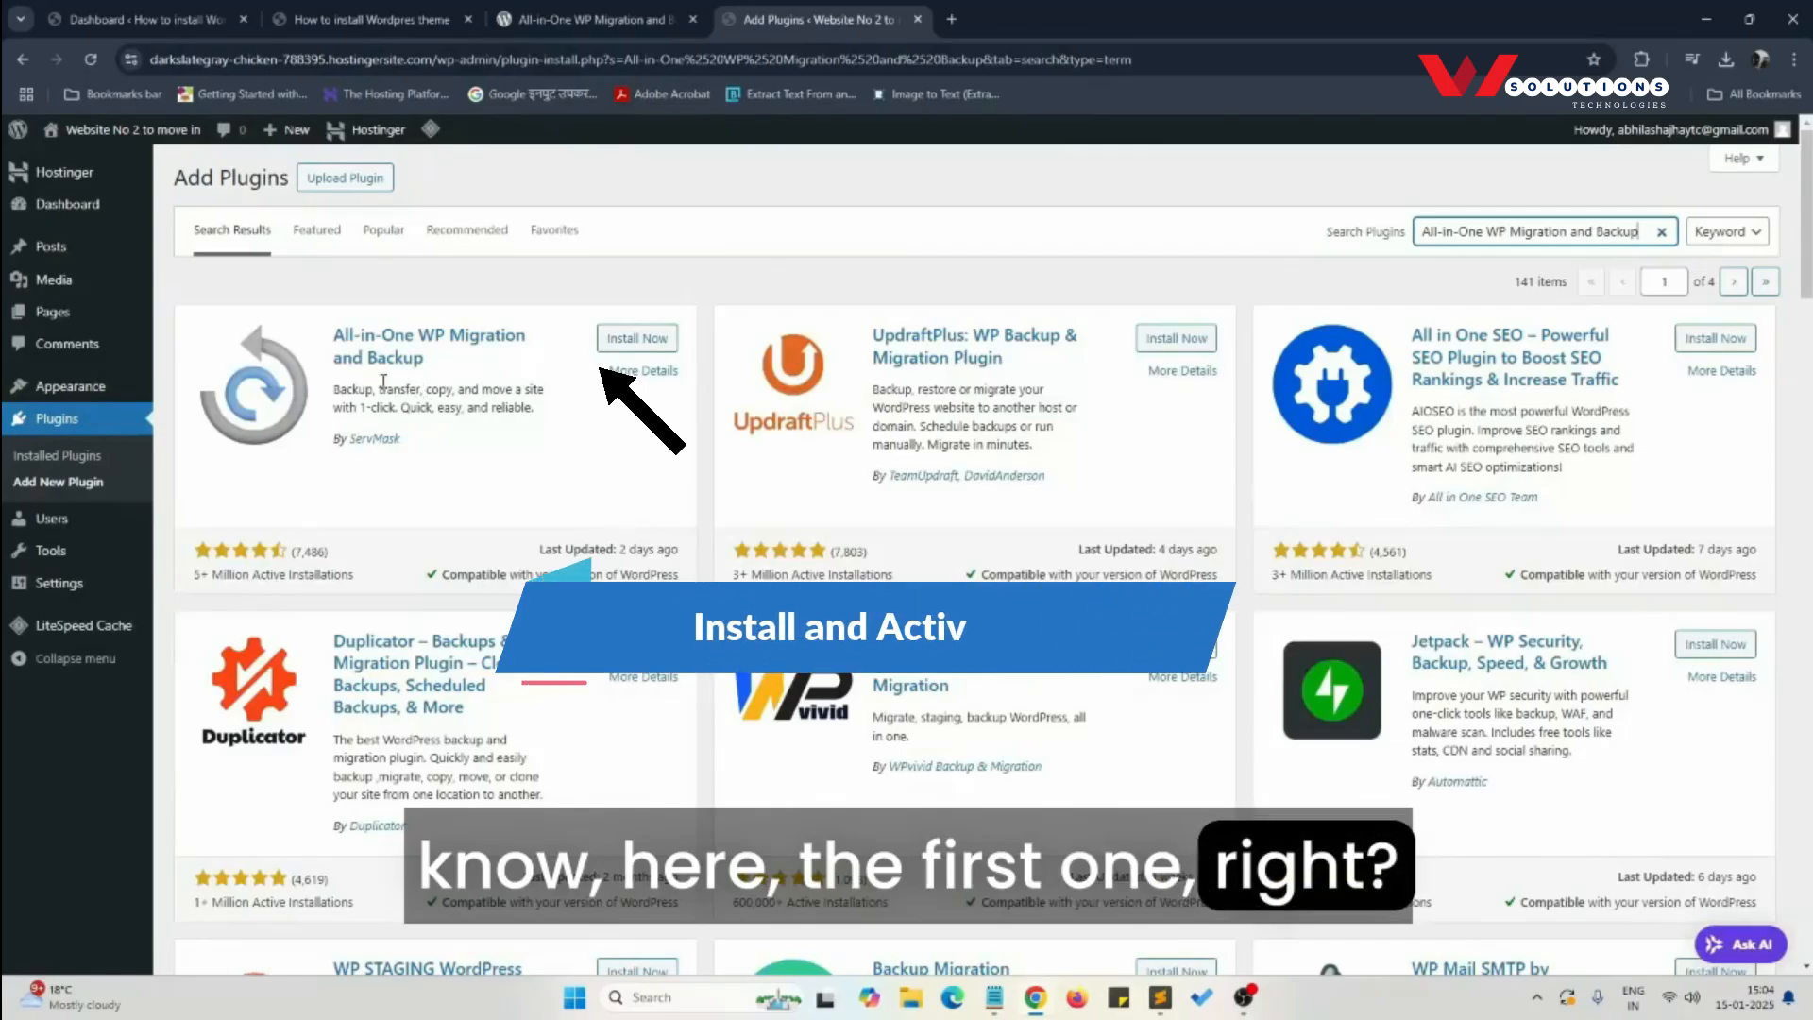
click(647, 340)
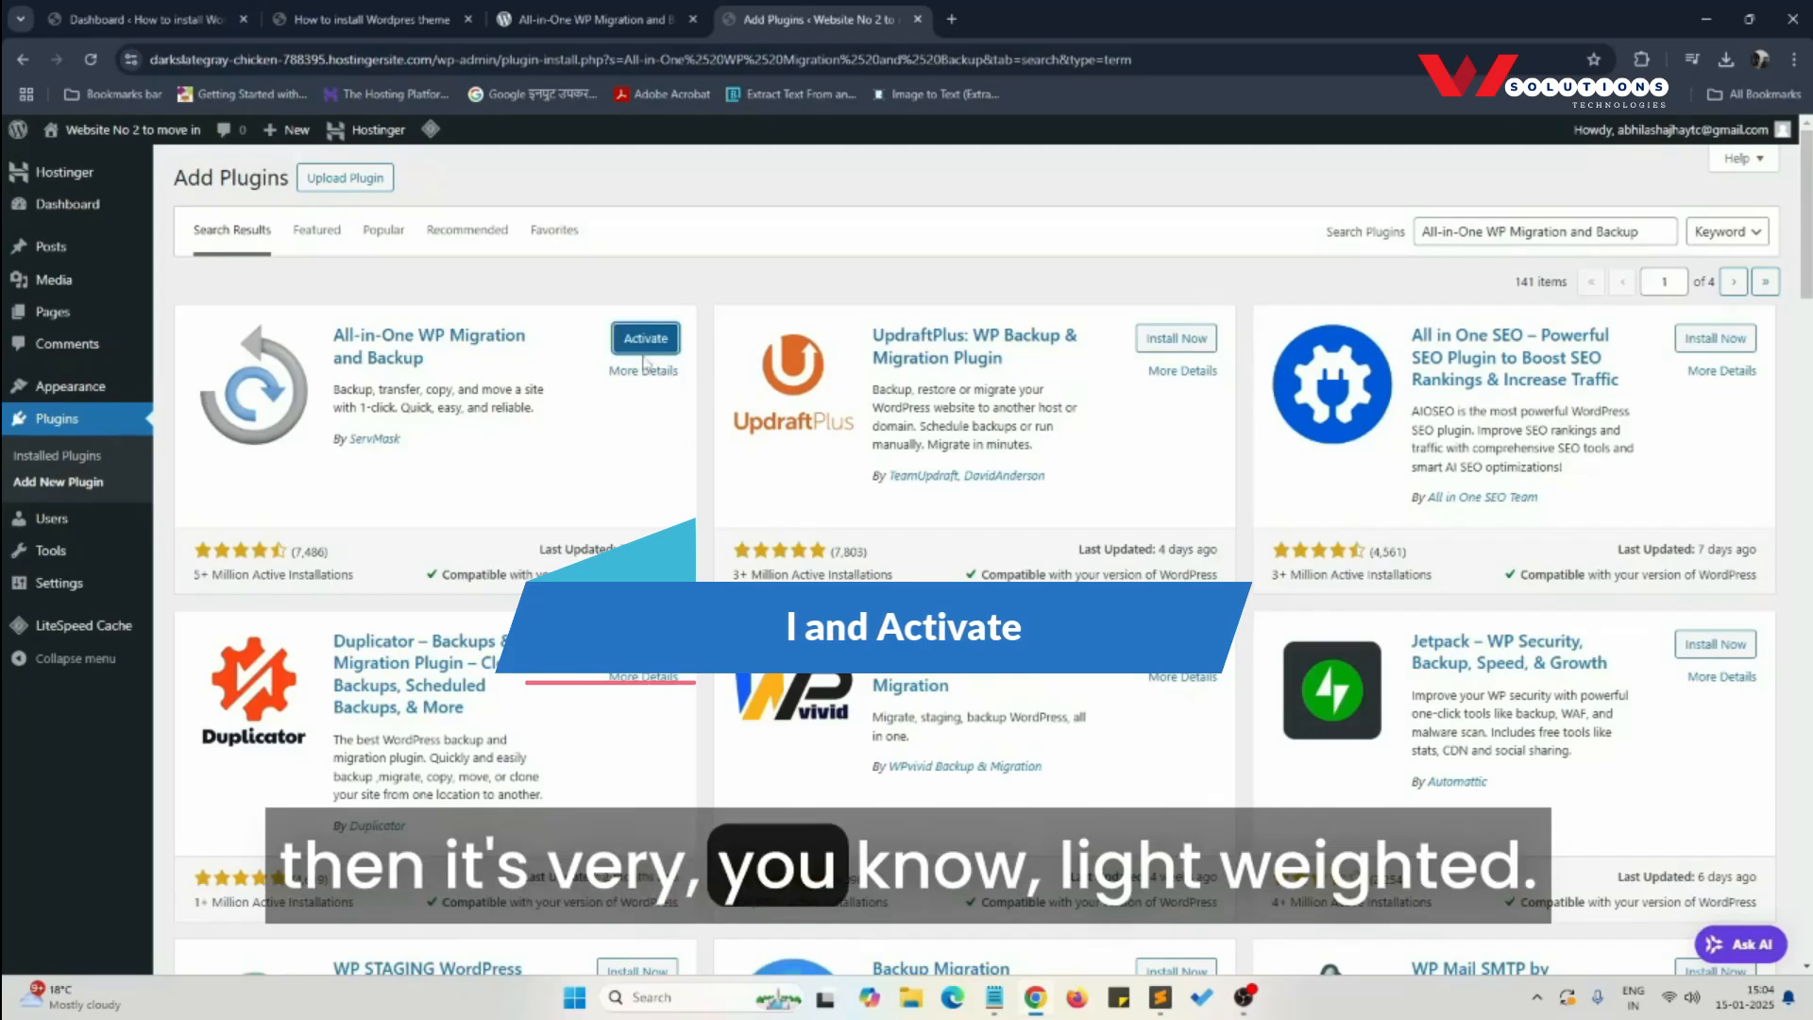
click(637, 342)
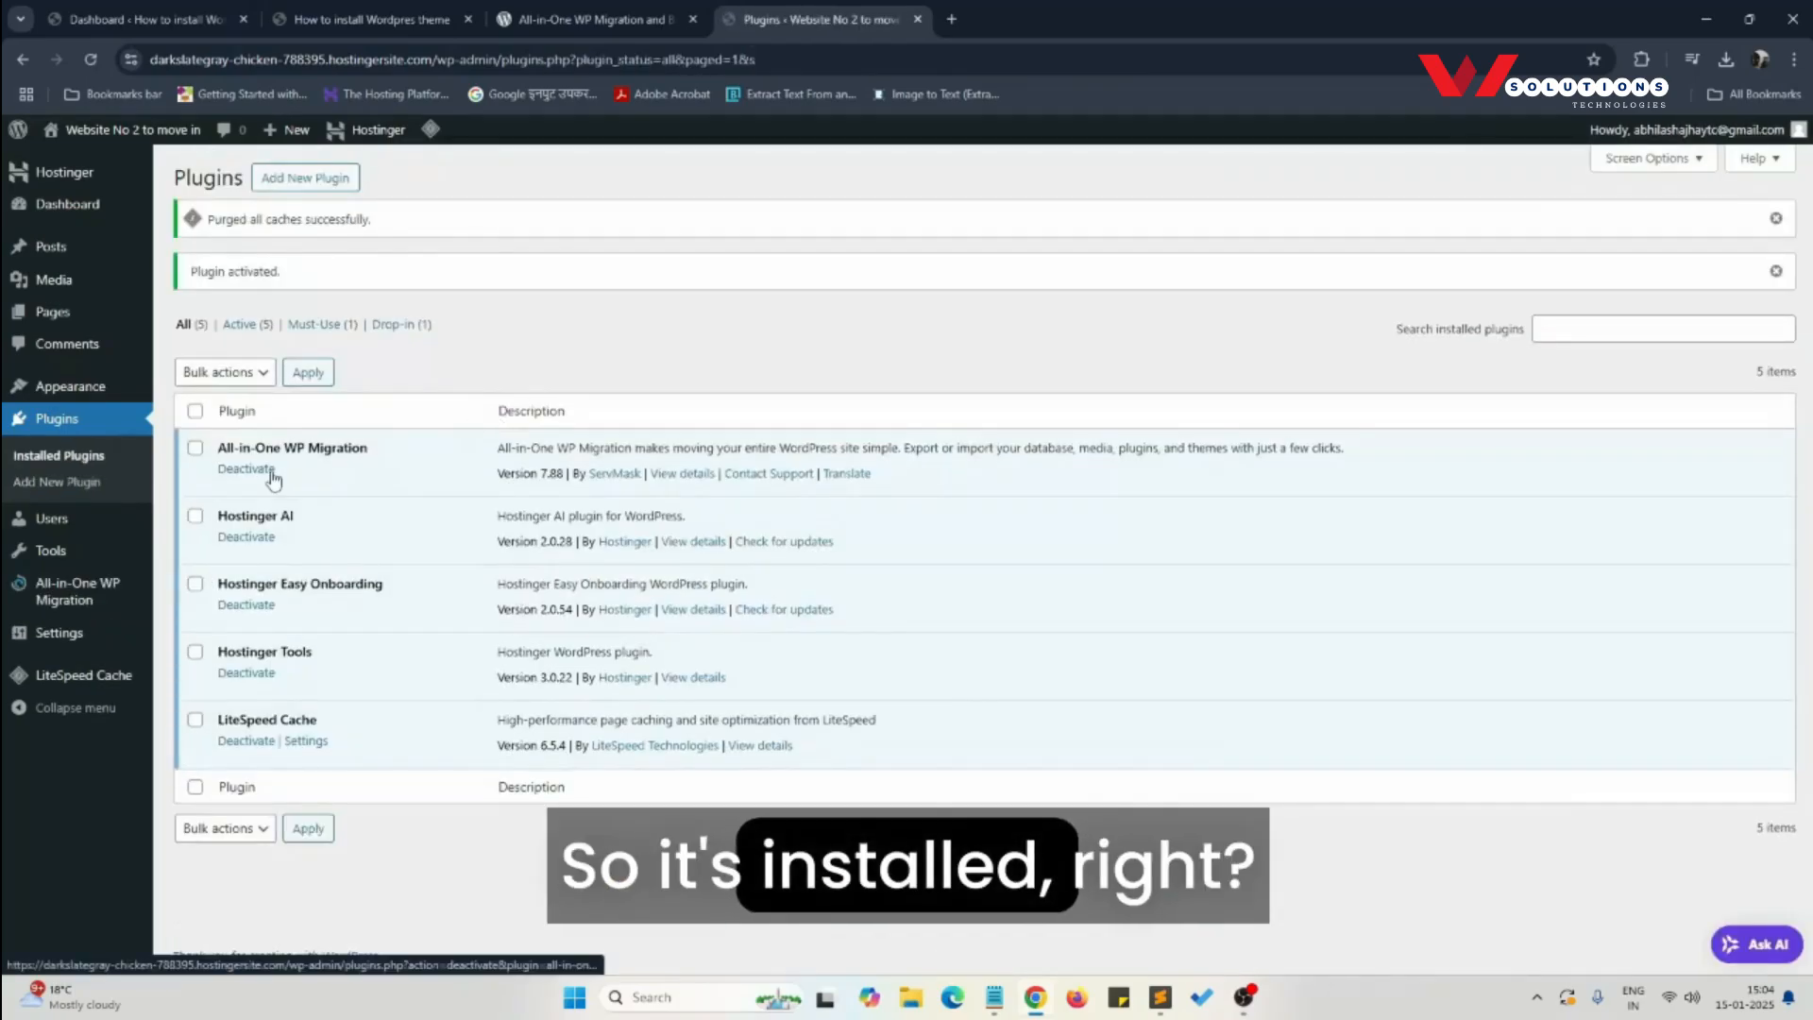
- Open the Backups page of All-in-One WP Migration on the destination site
mouse_move(102, 593)
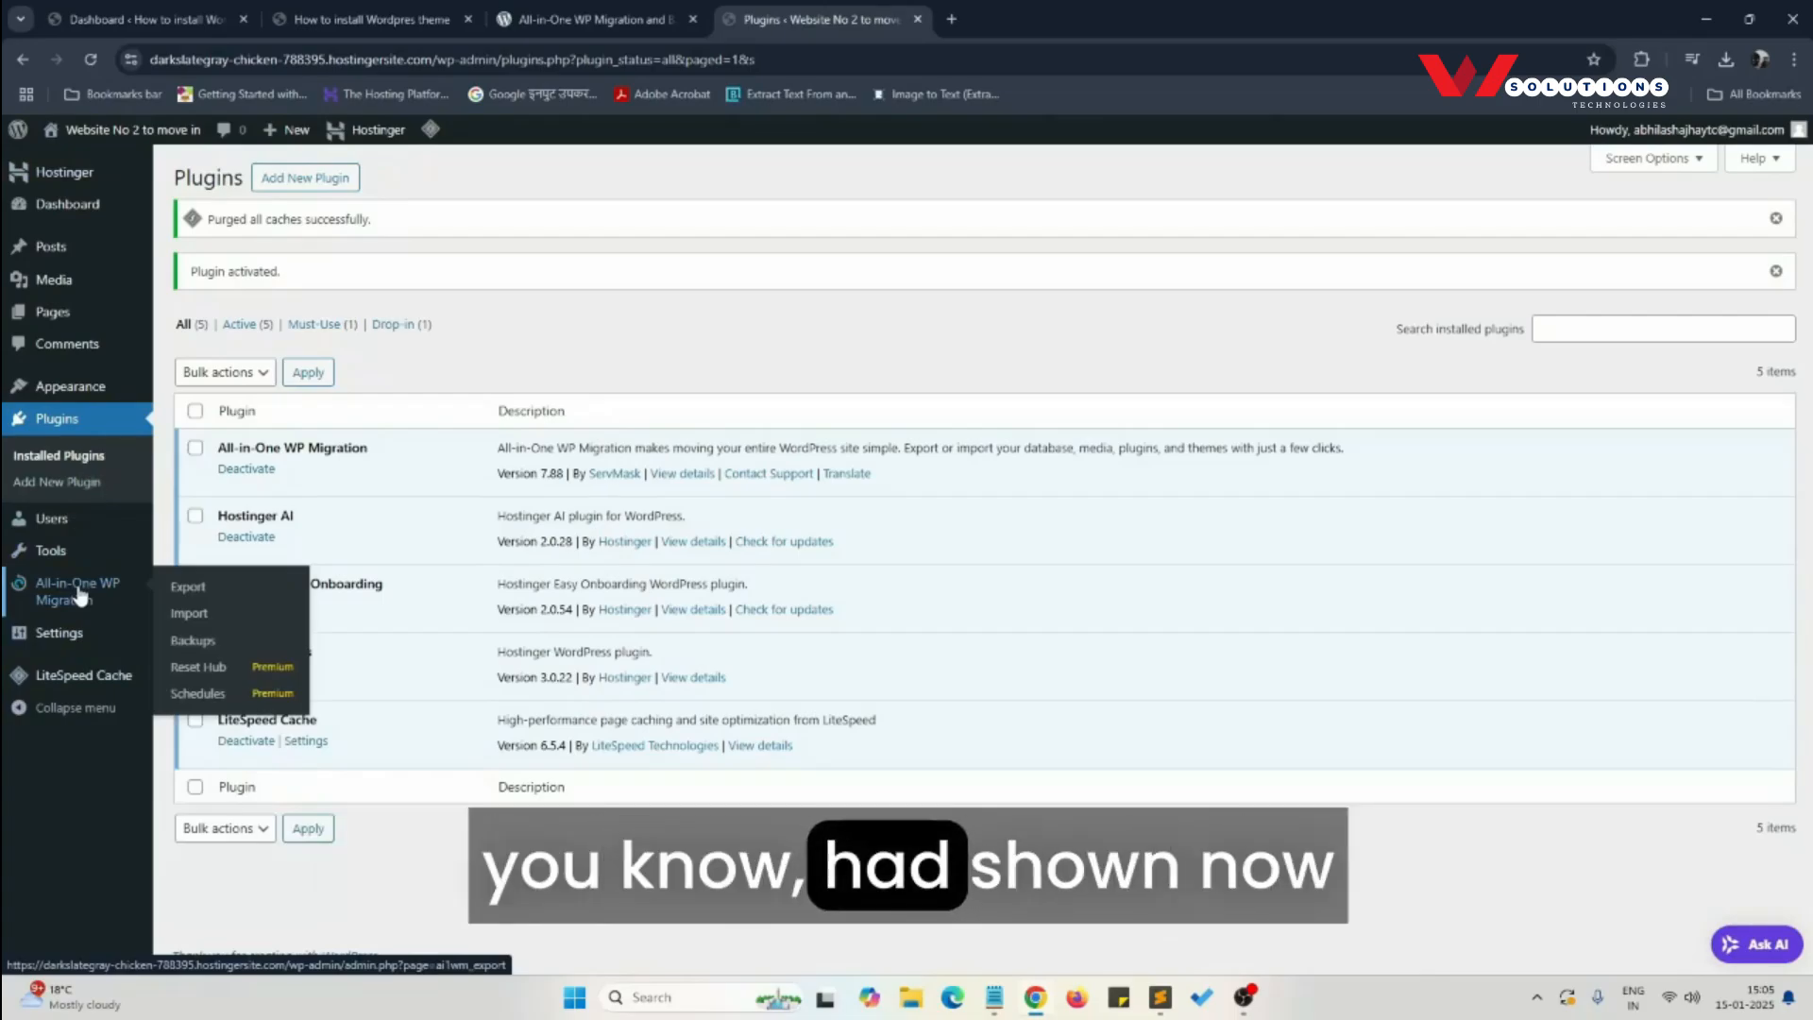
click(185, 651)
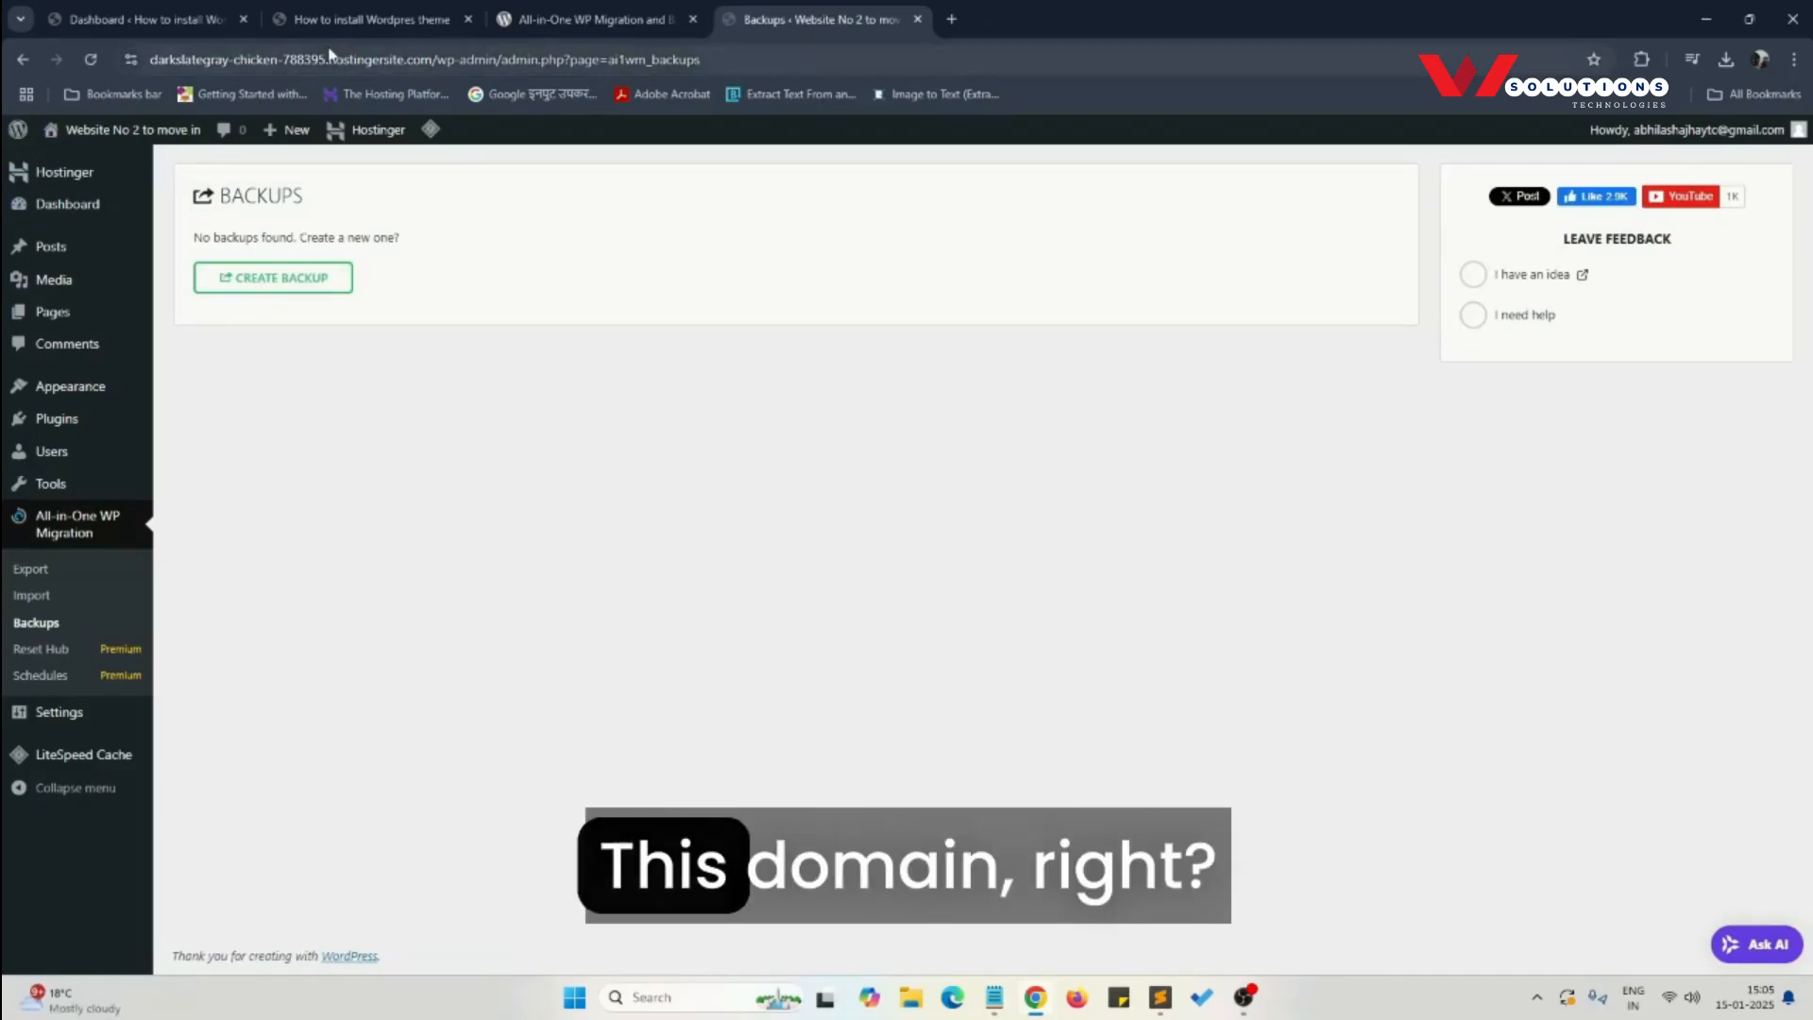
- Switch to the source site demo.wstech.in and open its WordPress dashboard
click(377, 18)
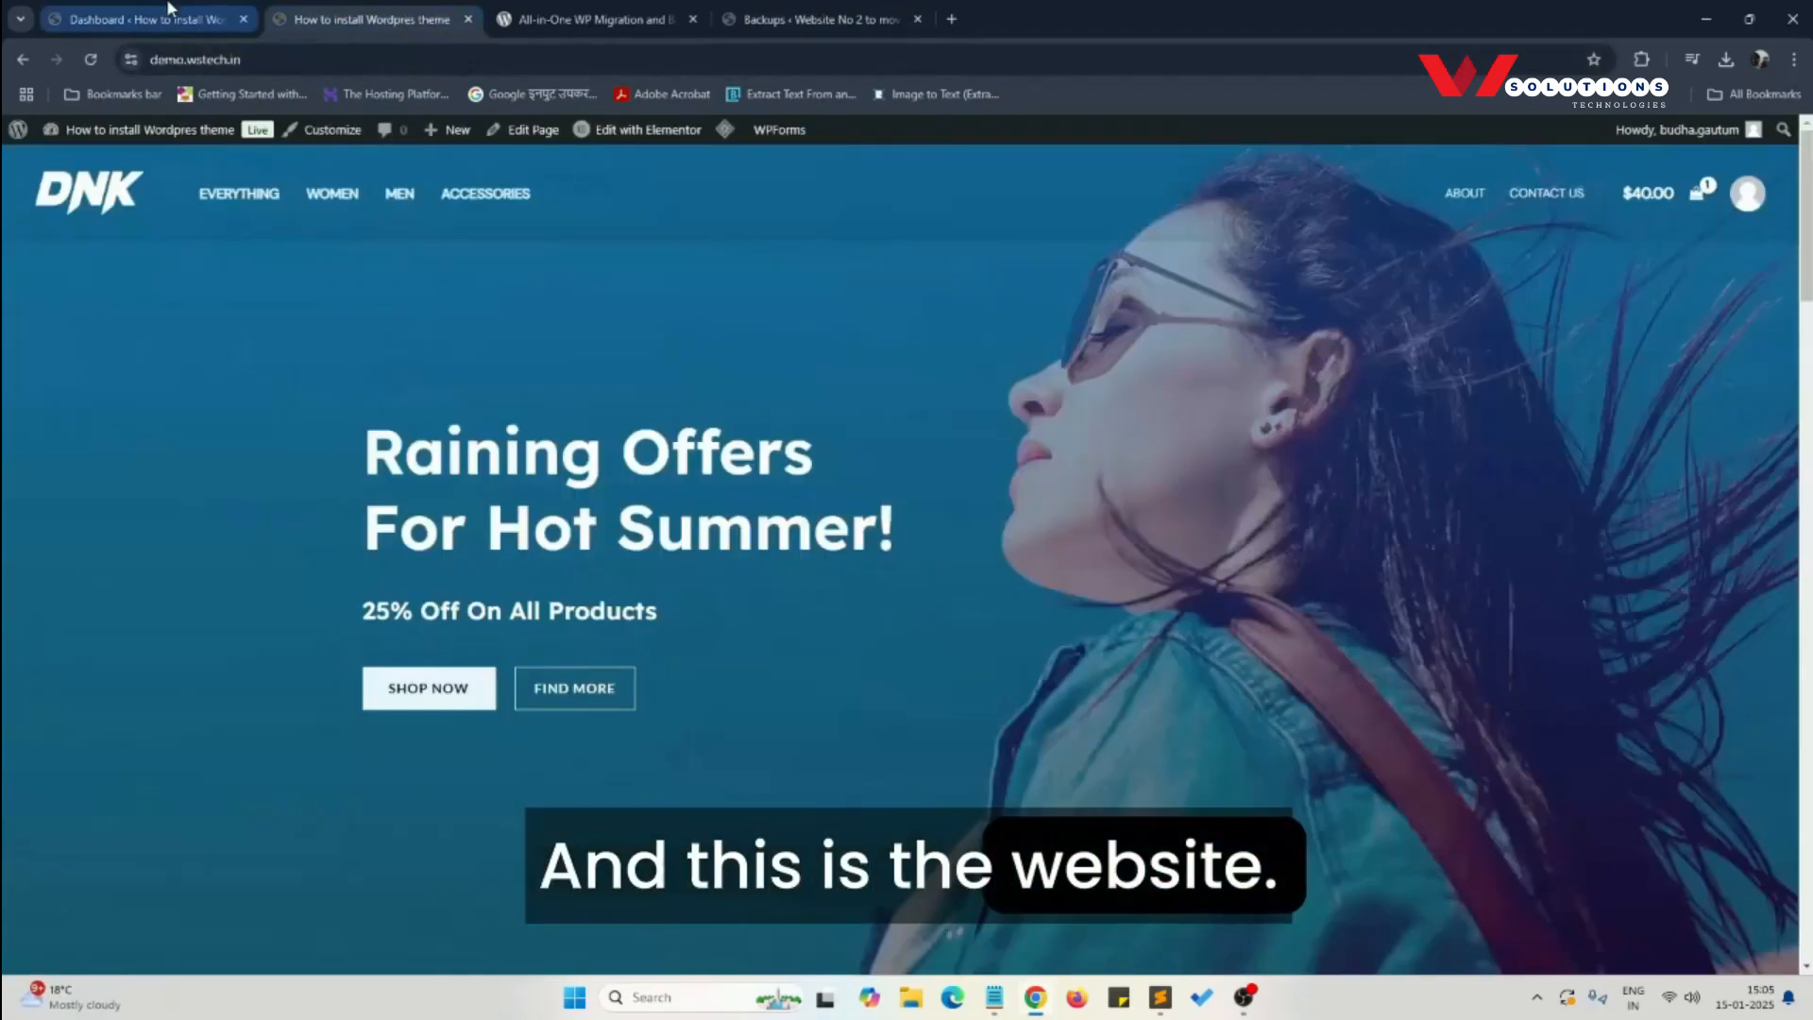
mouse_move(94, 137)
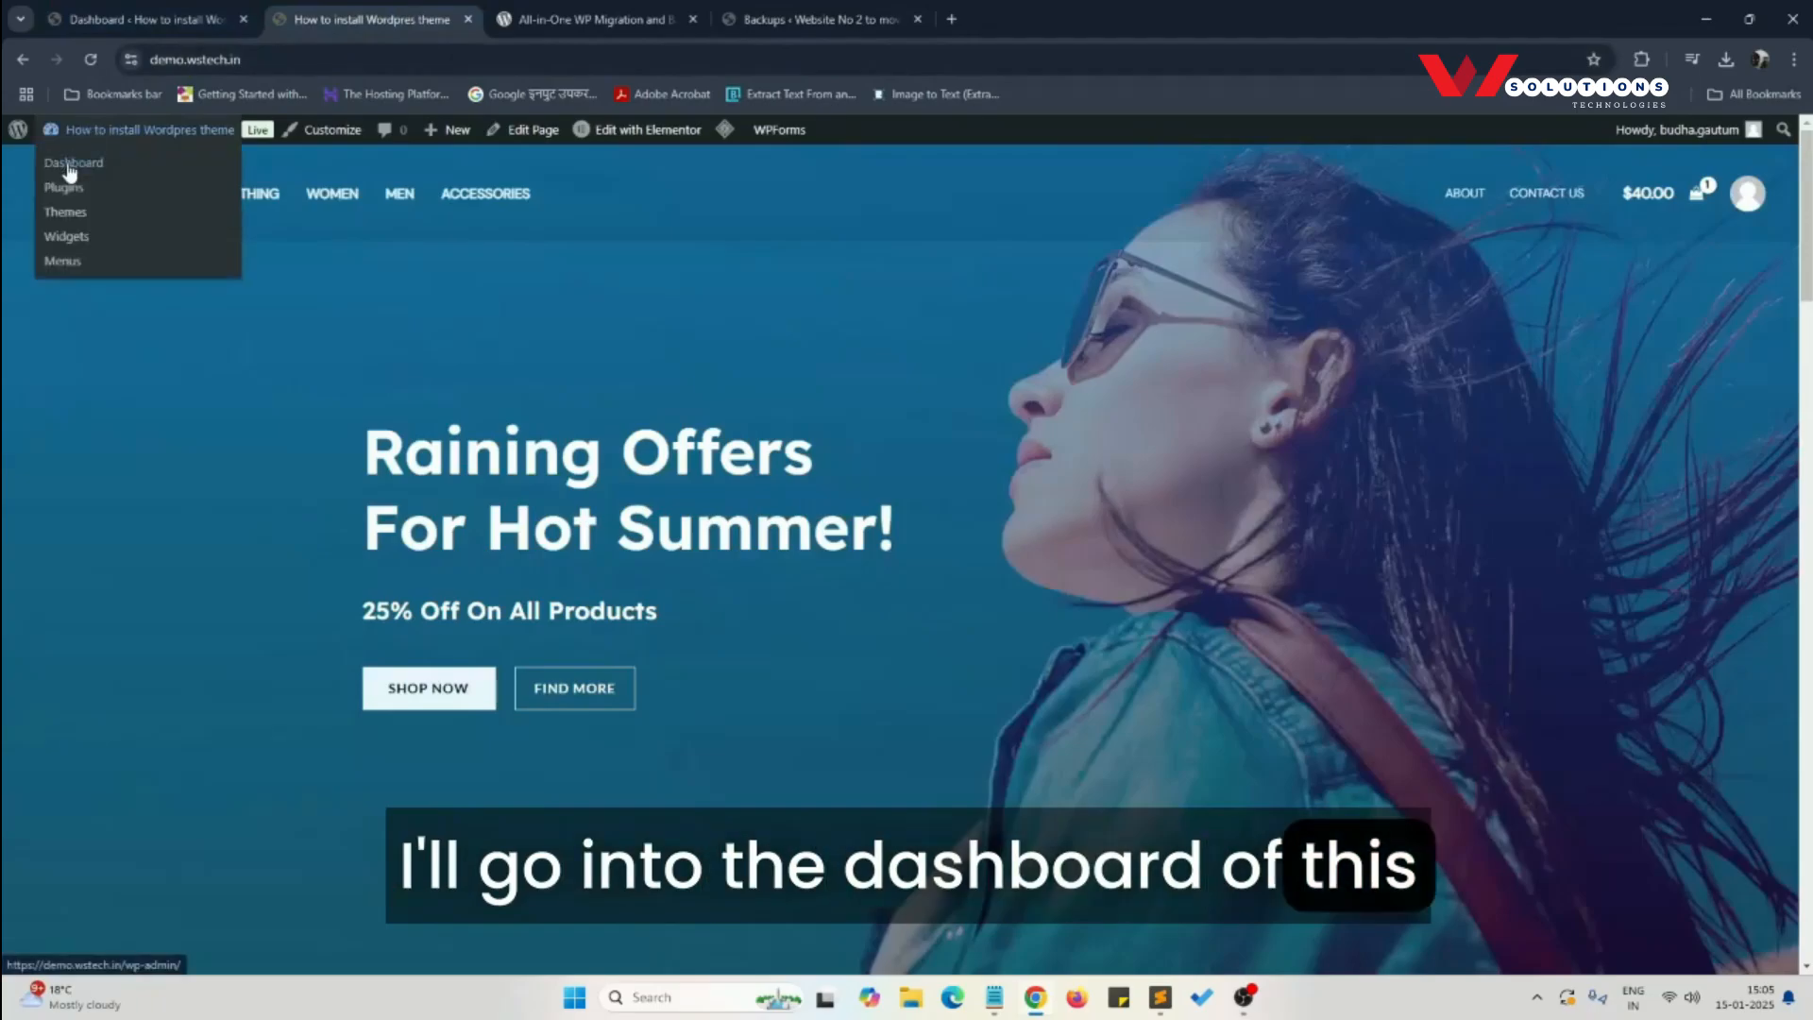
click(69, 165)
click(156, 14)
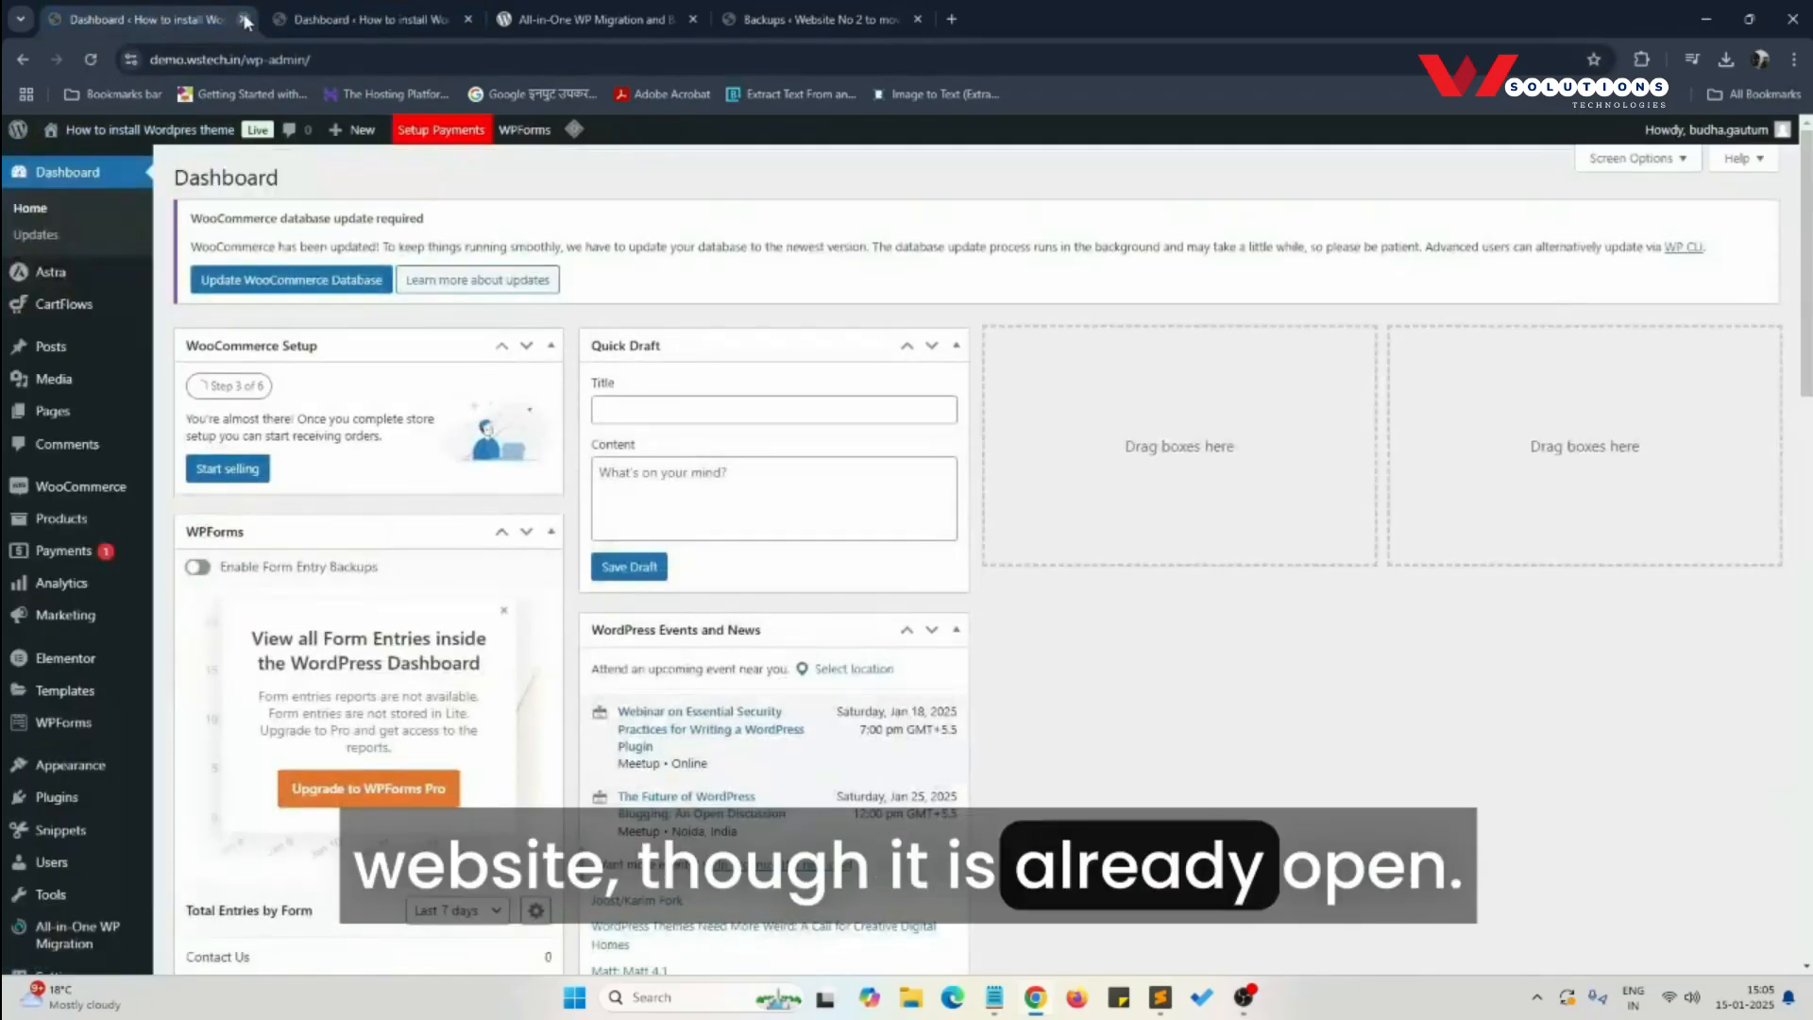
- Review the source site's installed plugins for All-in-One WP Migration and open that plugin's Backups page
click(245, 20)
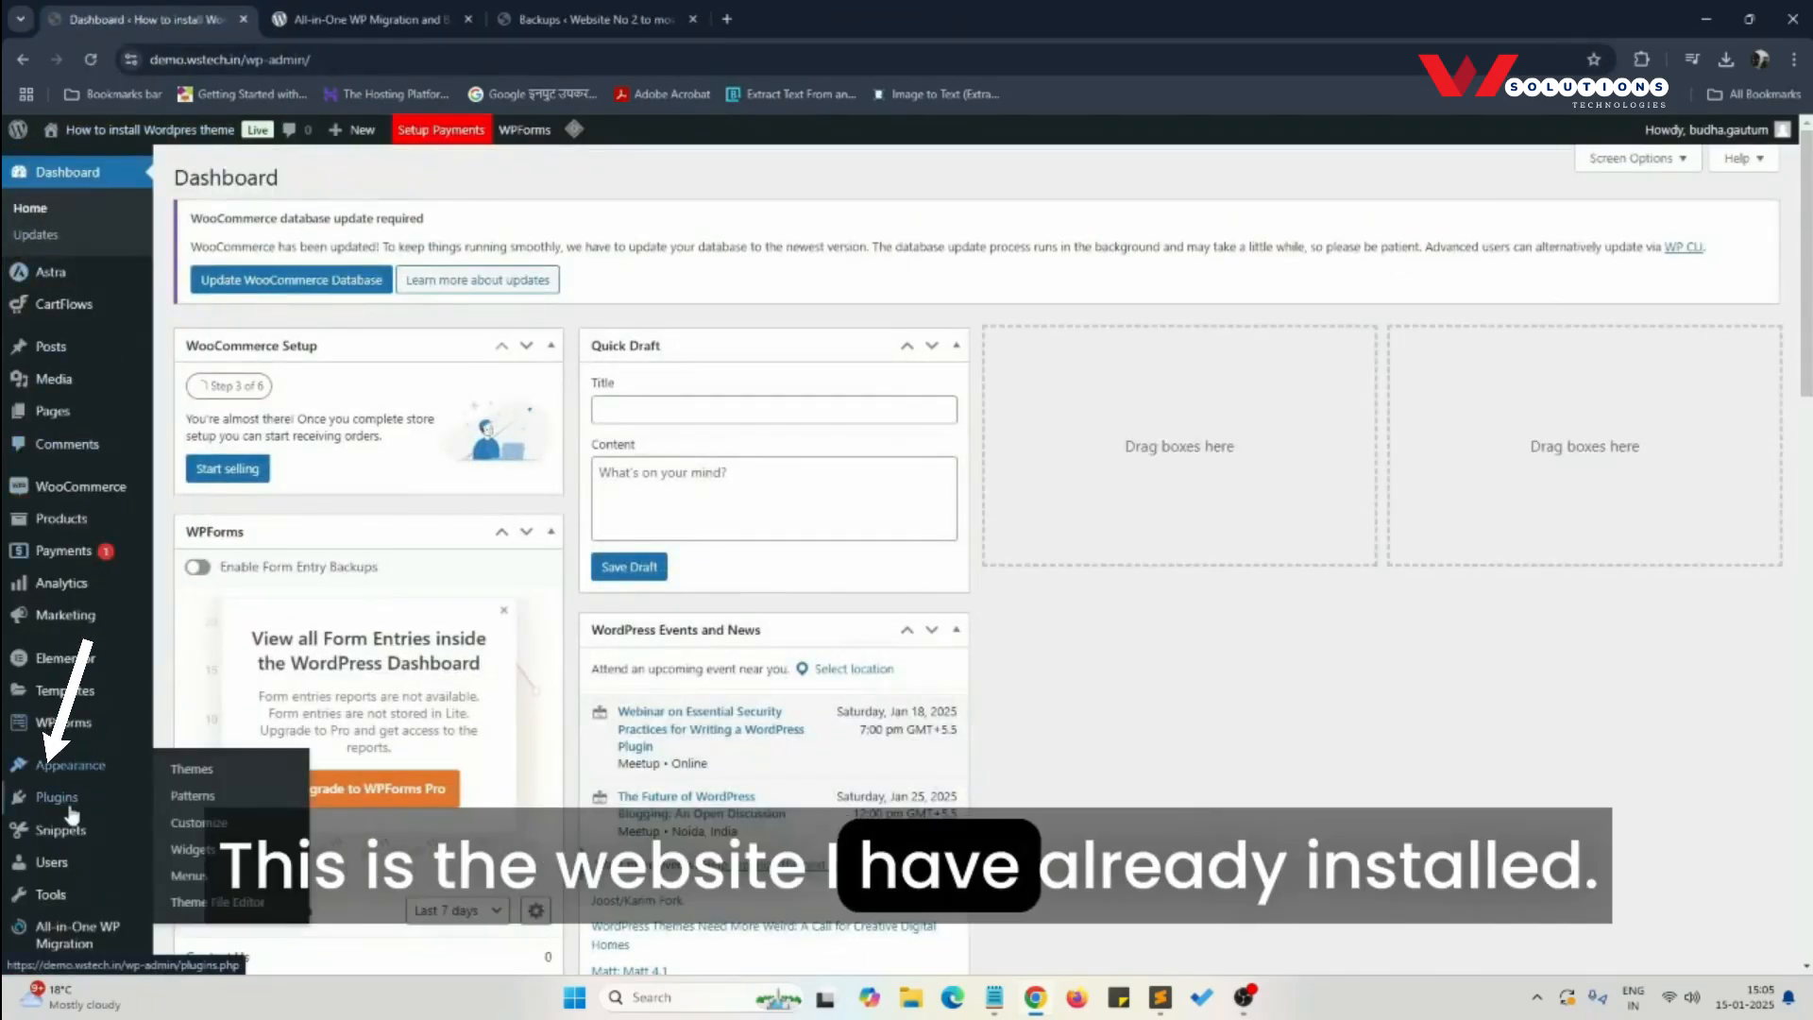
mouse_move(66, 798)
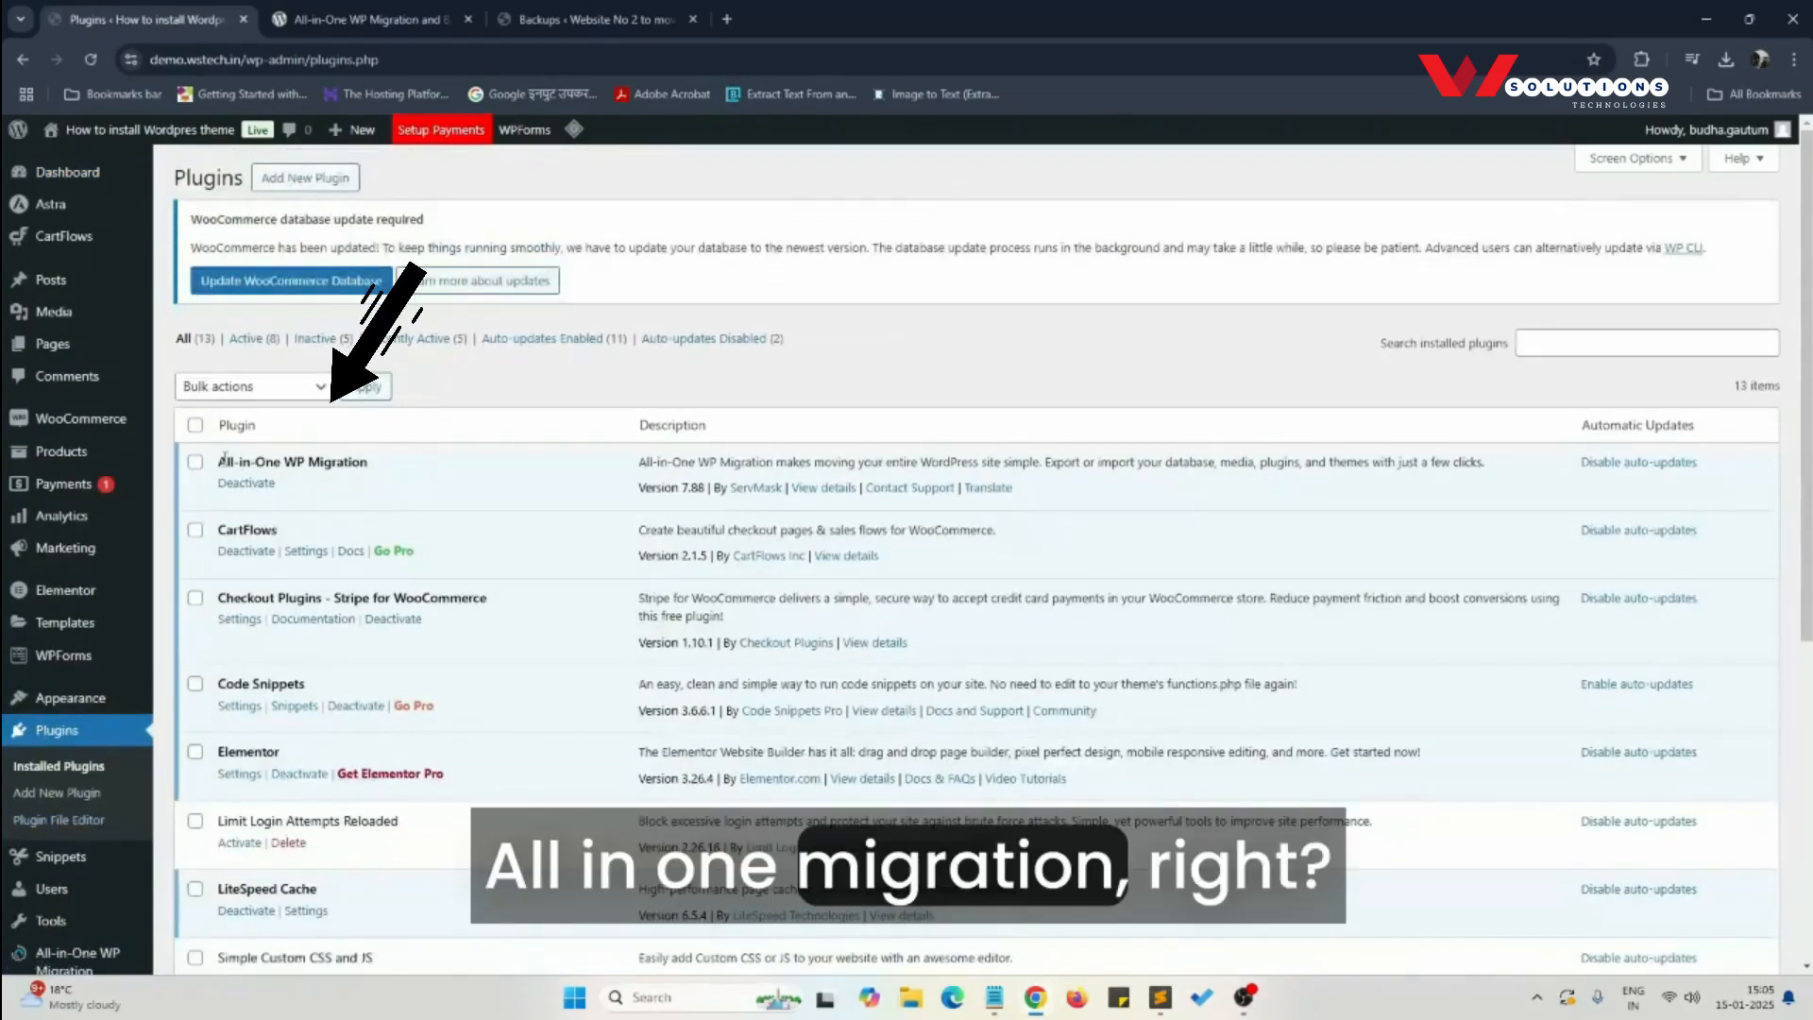
scroll(33, 831, down, 5)
mouse_move(52, 830)
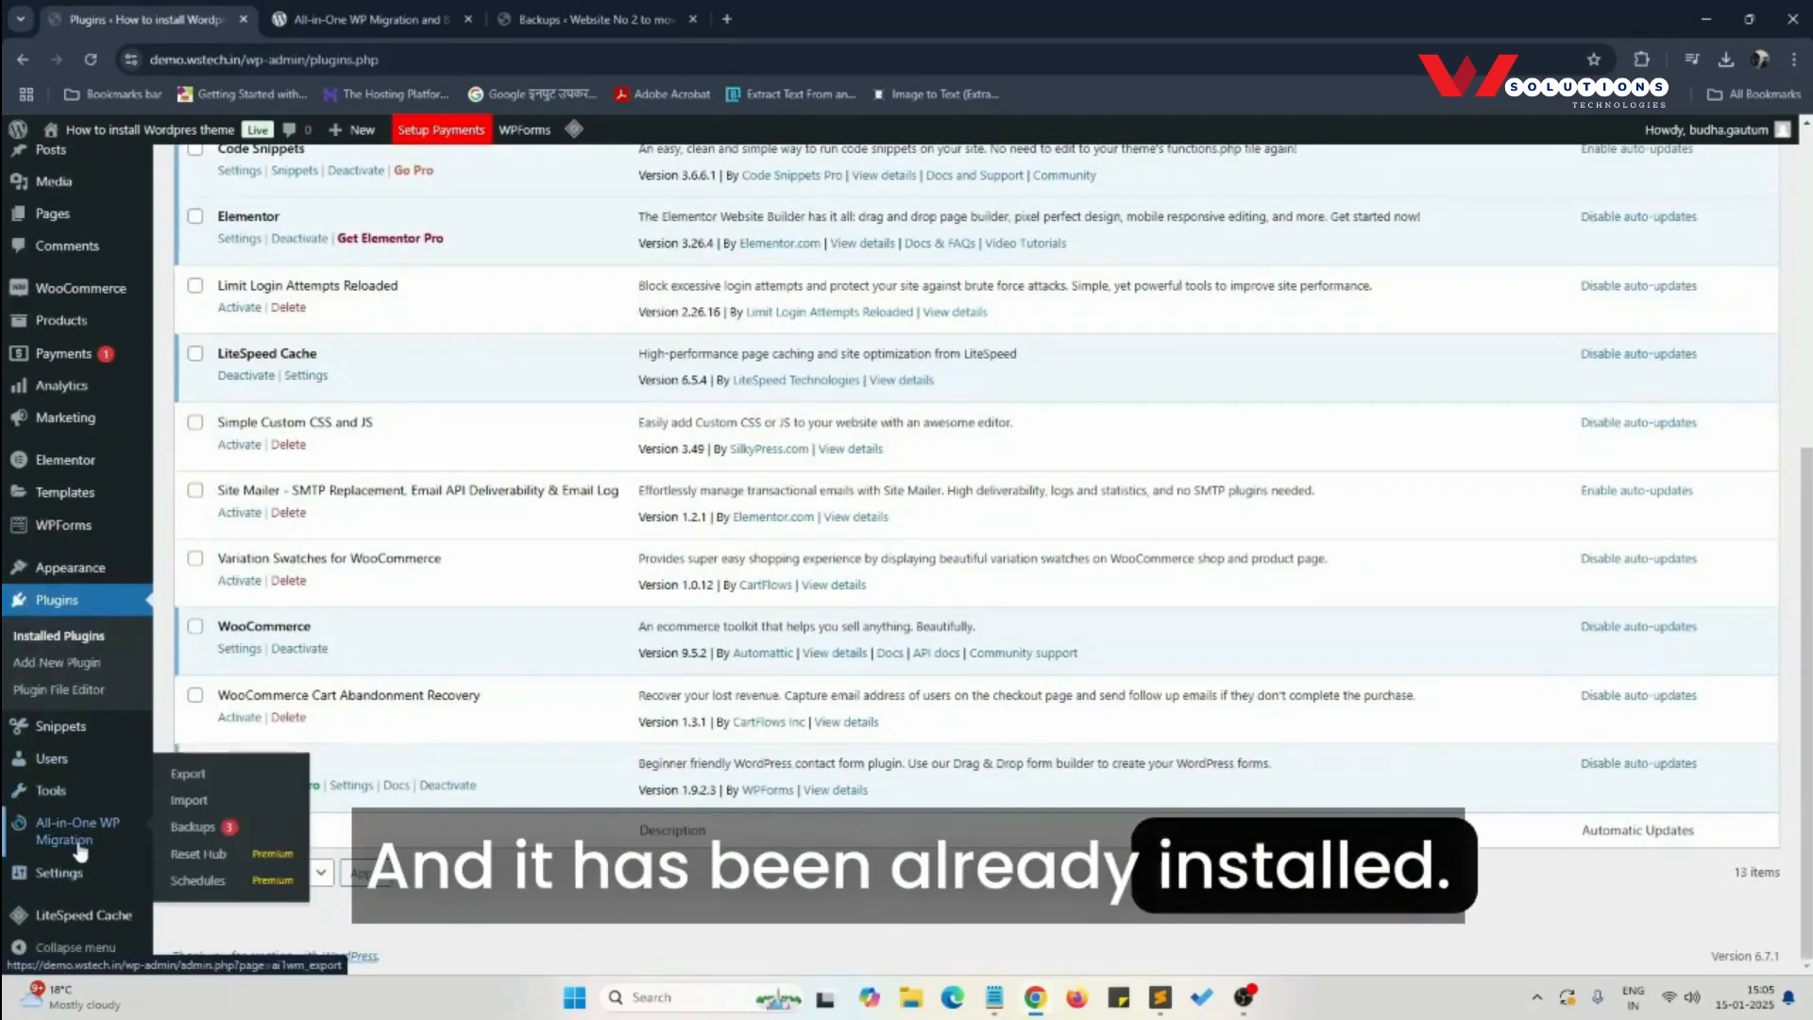
click(190, 829)
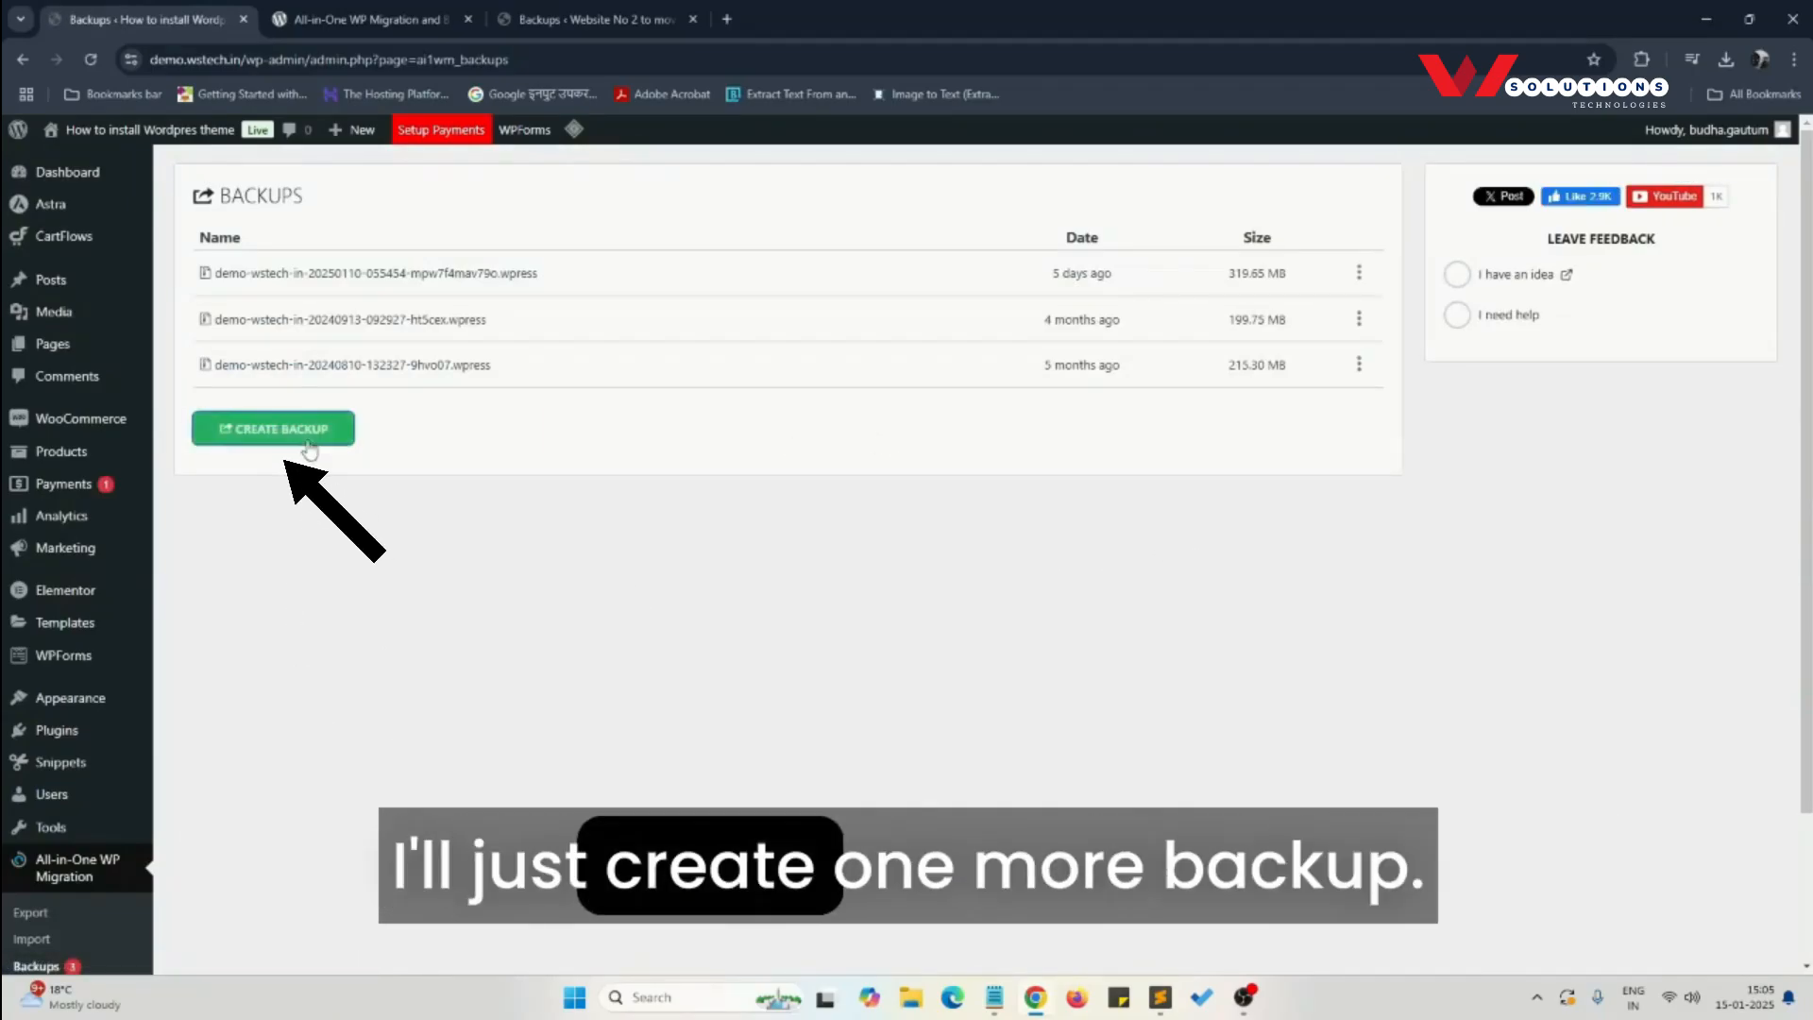
- Create a new backup of demo.wstech.in and download its .wpress file, closing the backup dialog
click(273, 428)
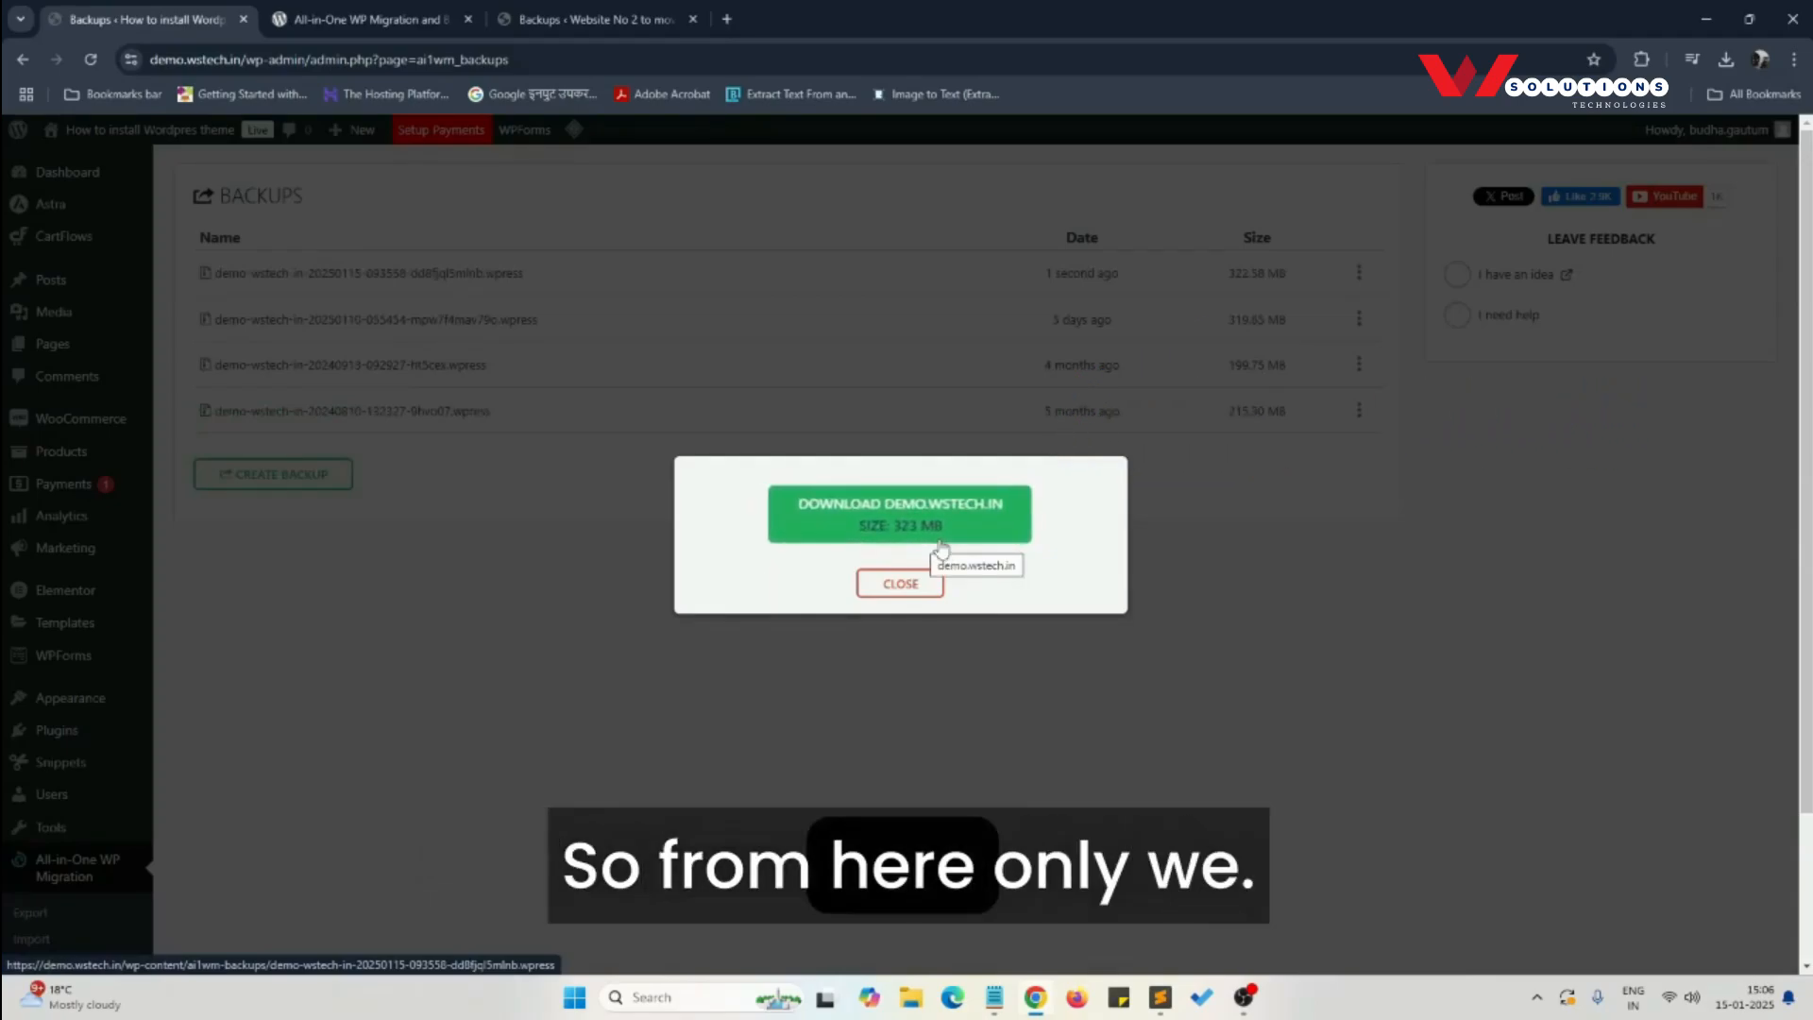
click(950, 533)
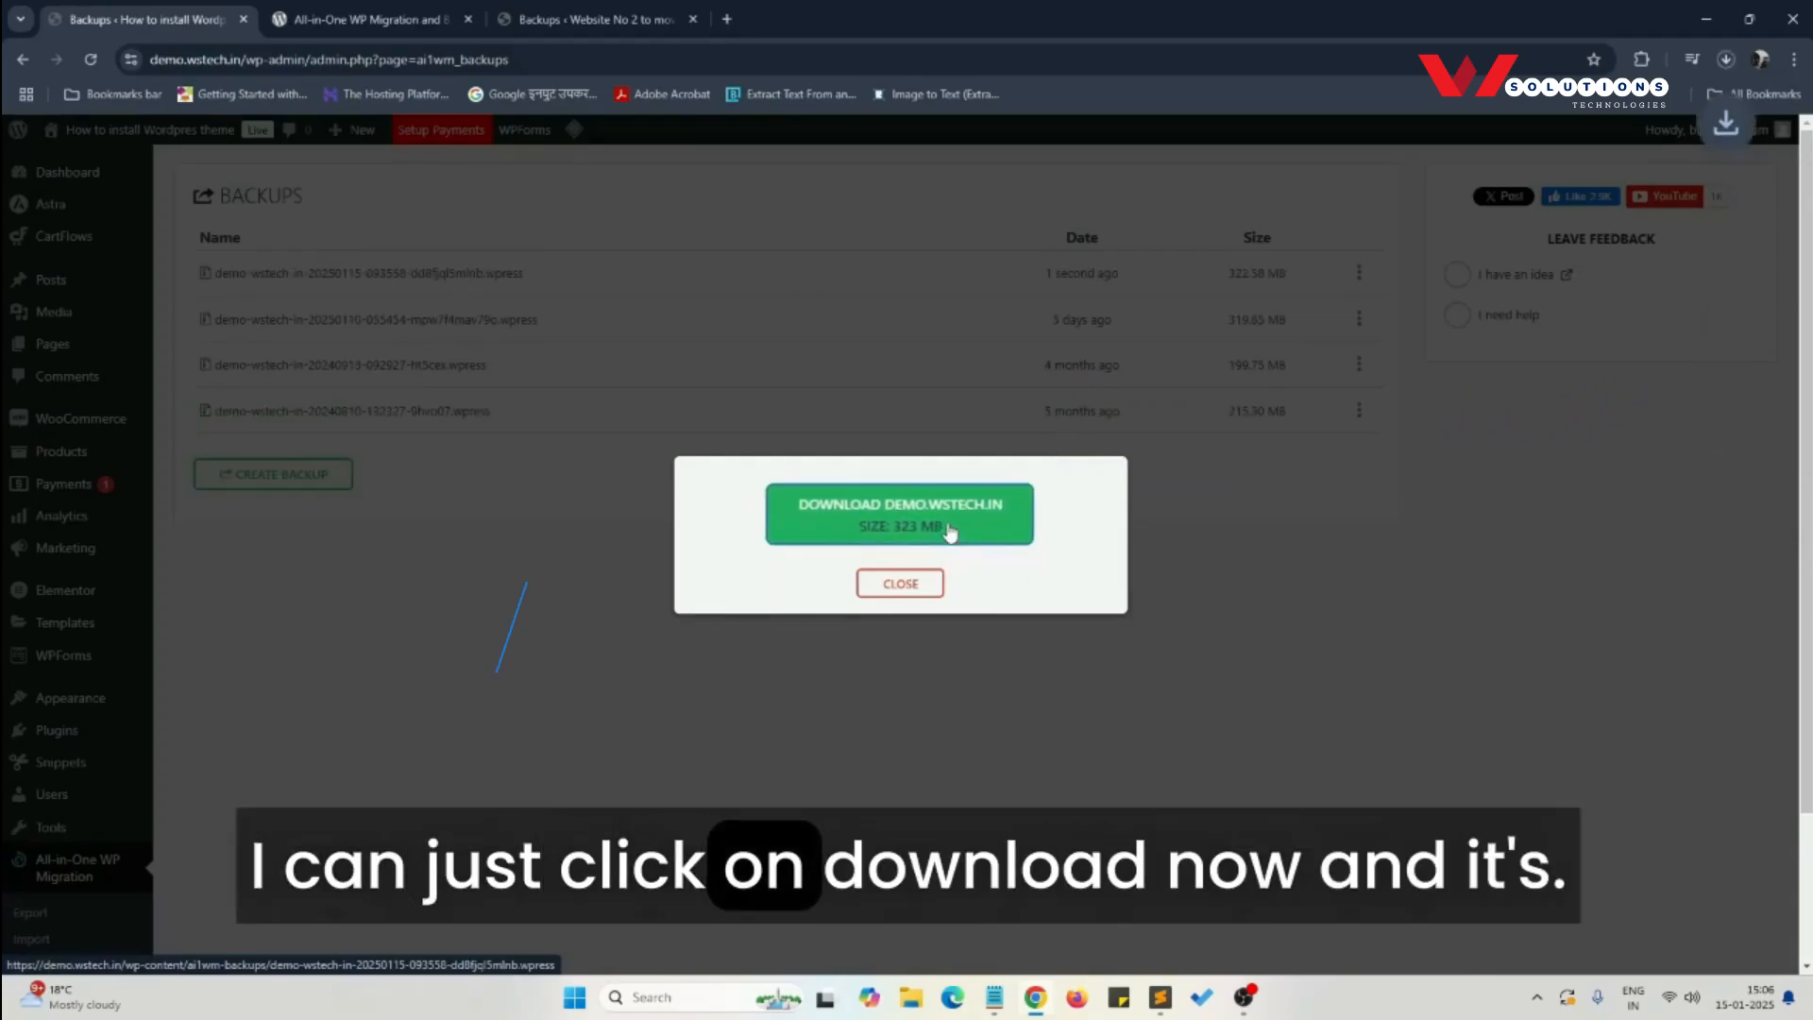
click(1726, 60)
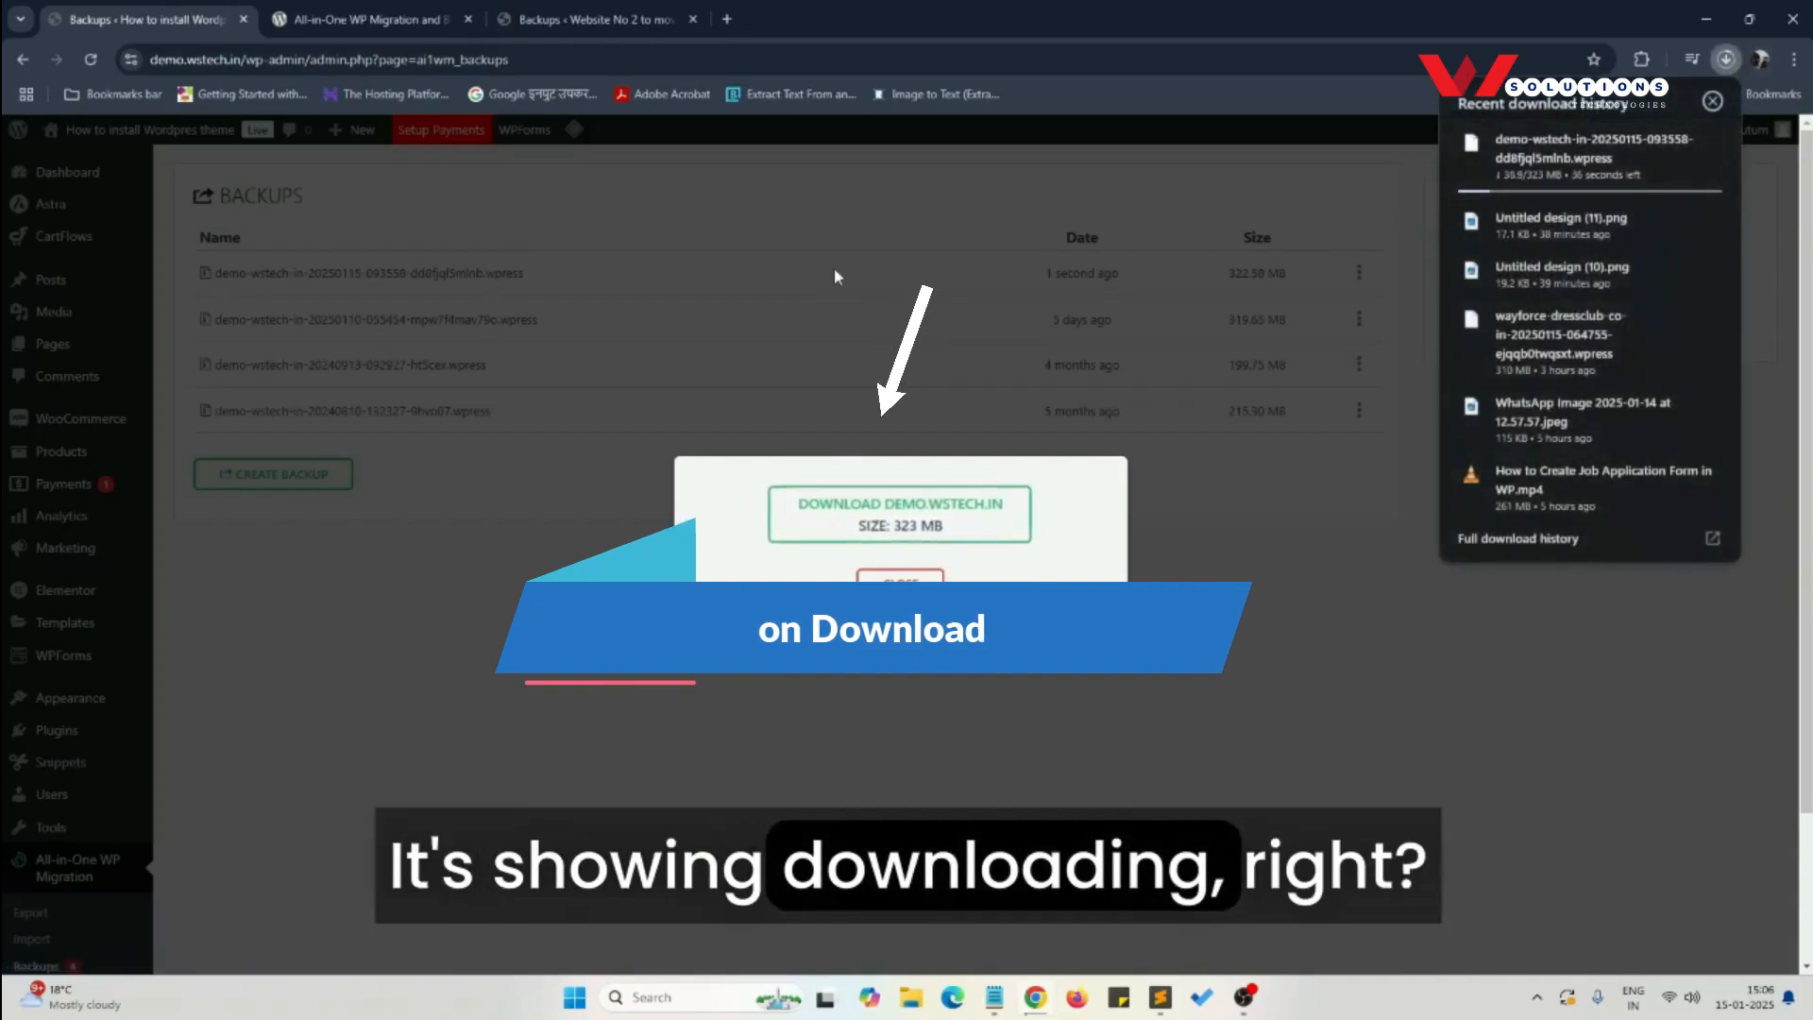
click(786, 567)
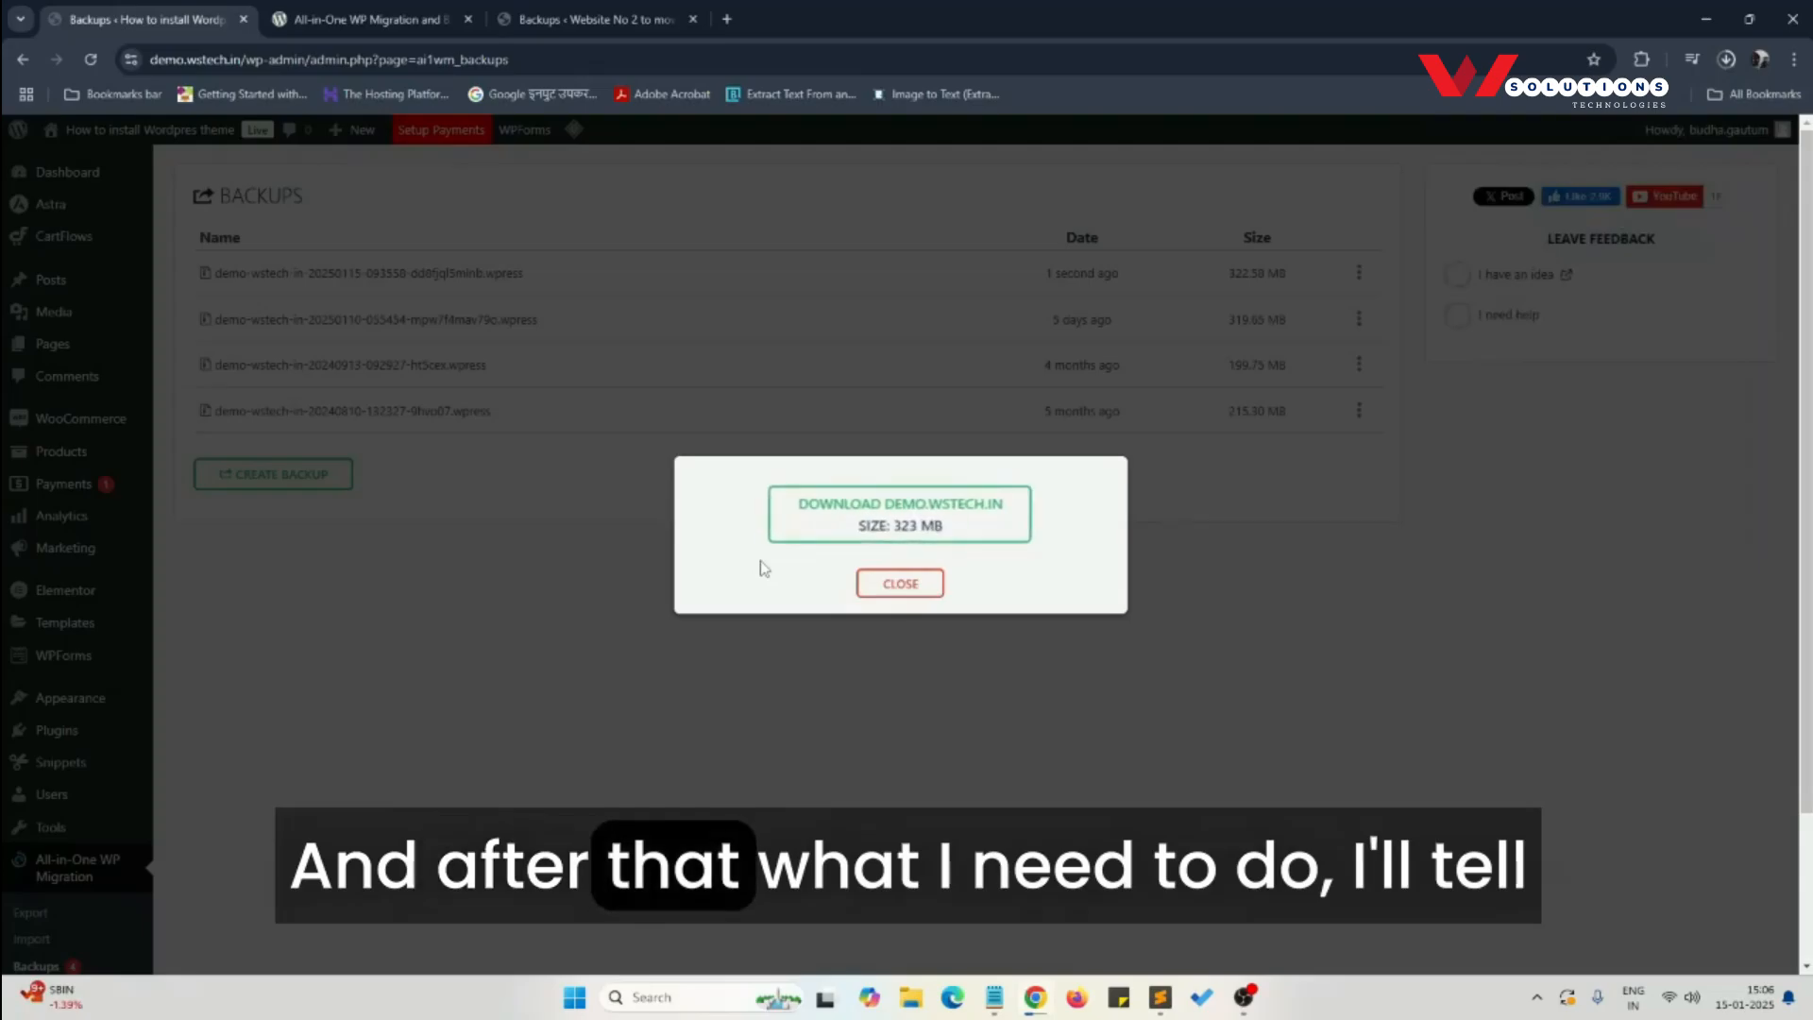
click(912, 586)
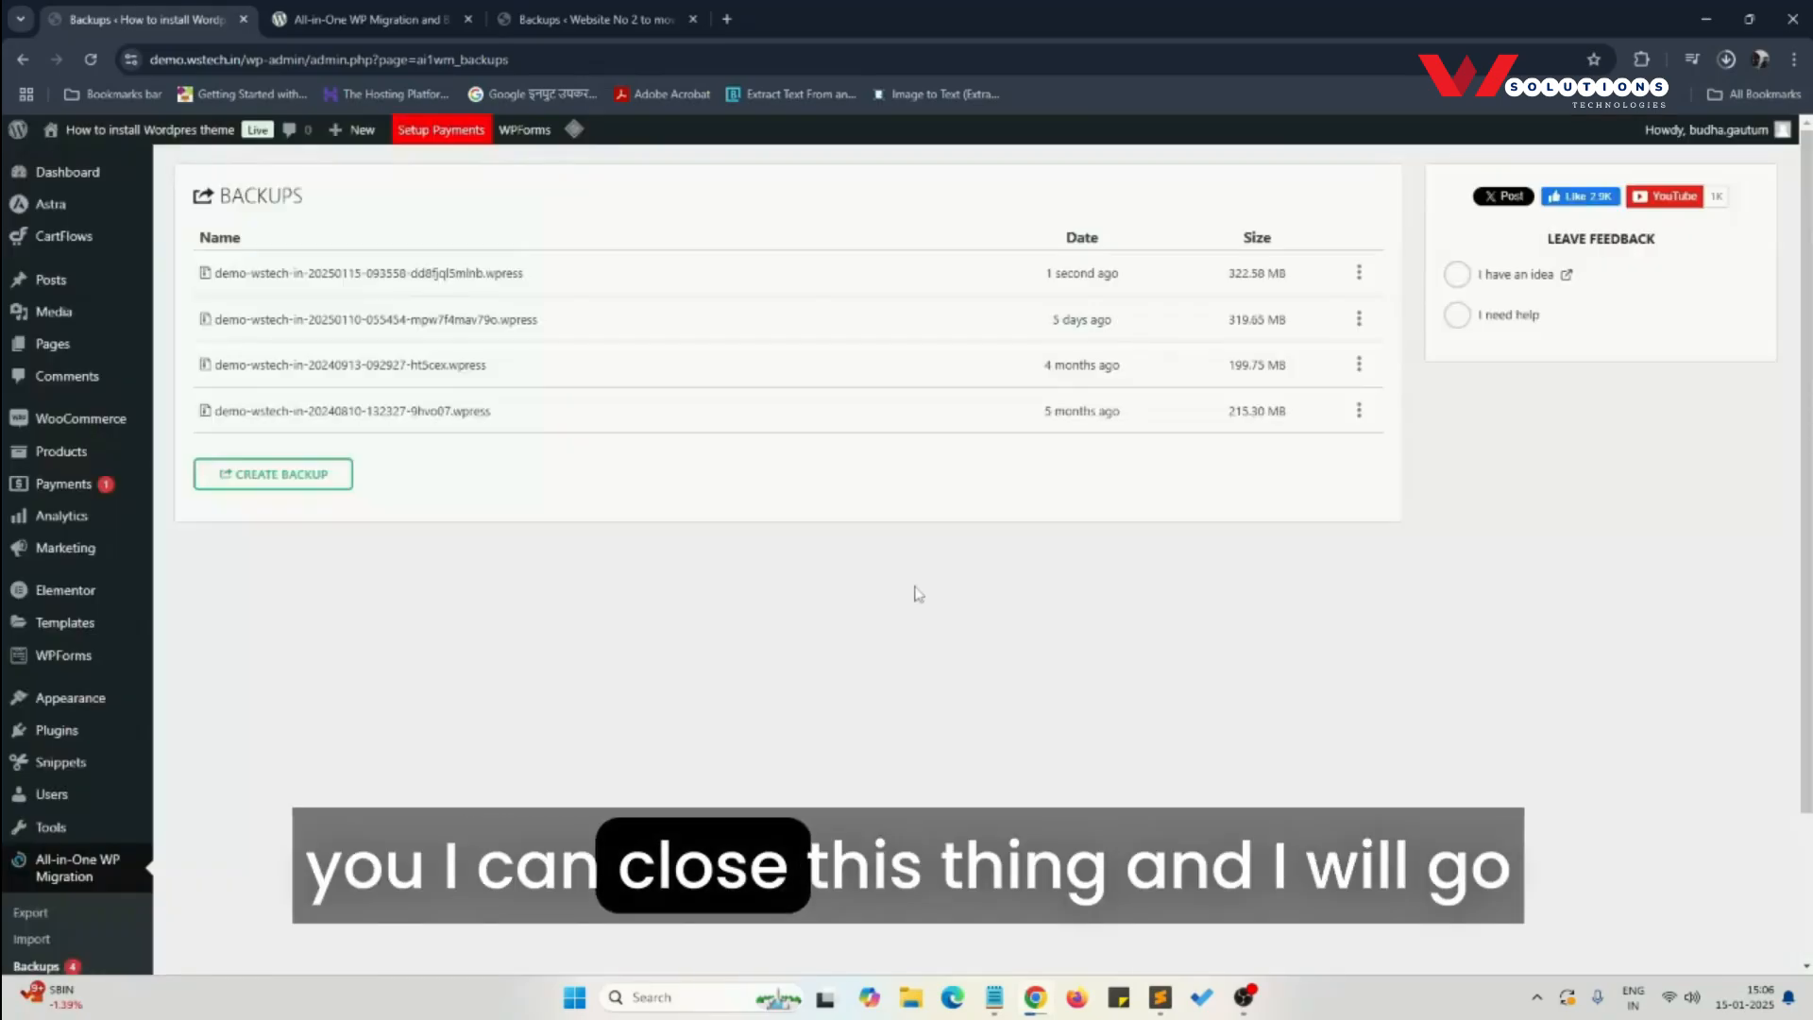
- Switch to the destination site and locate the downloaded demo-wstech-in .wpress backup in File Explorer's Downloads folder
click(543, 14)
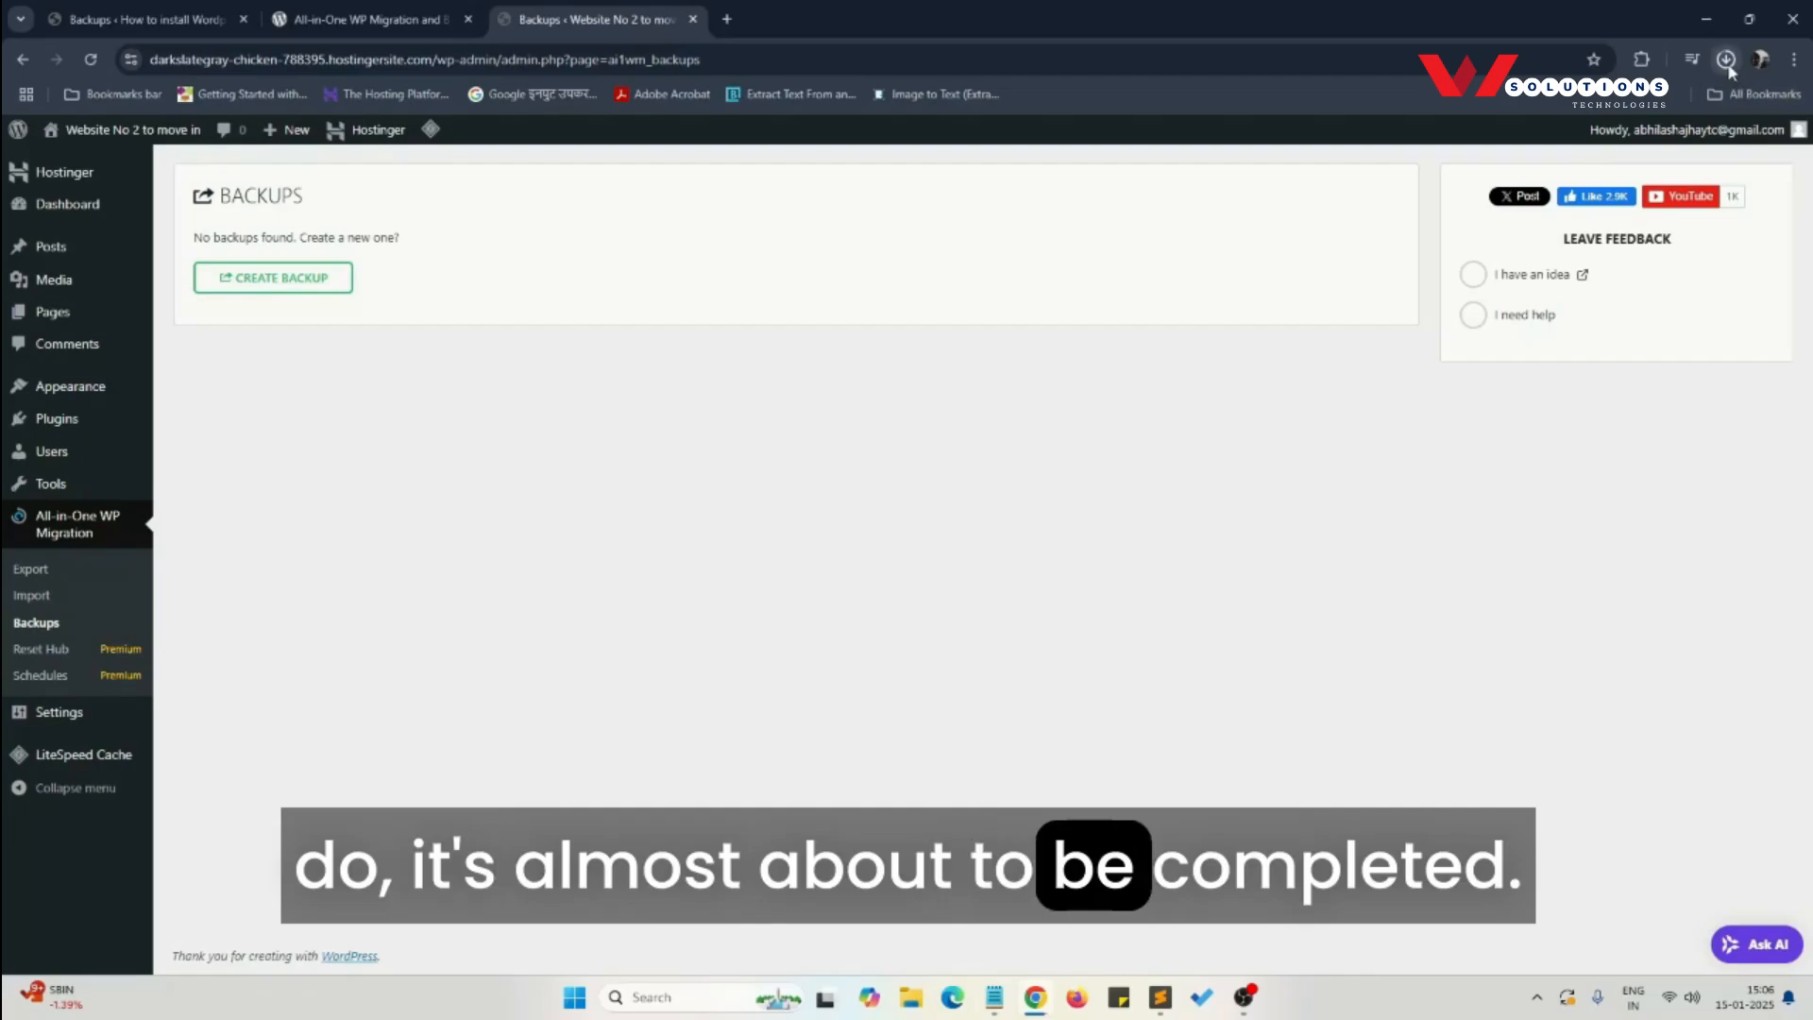
mouse_move(1731, 71)
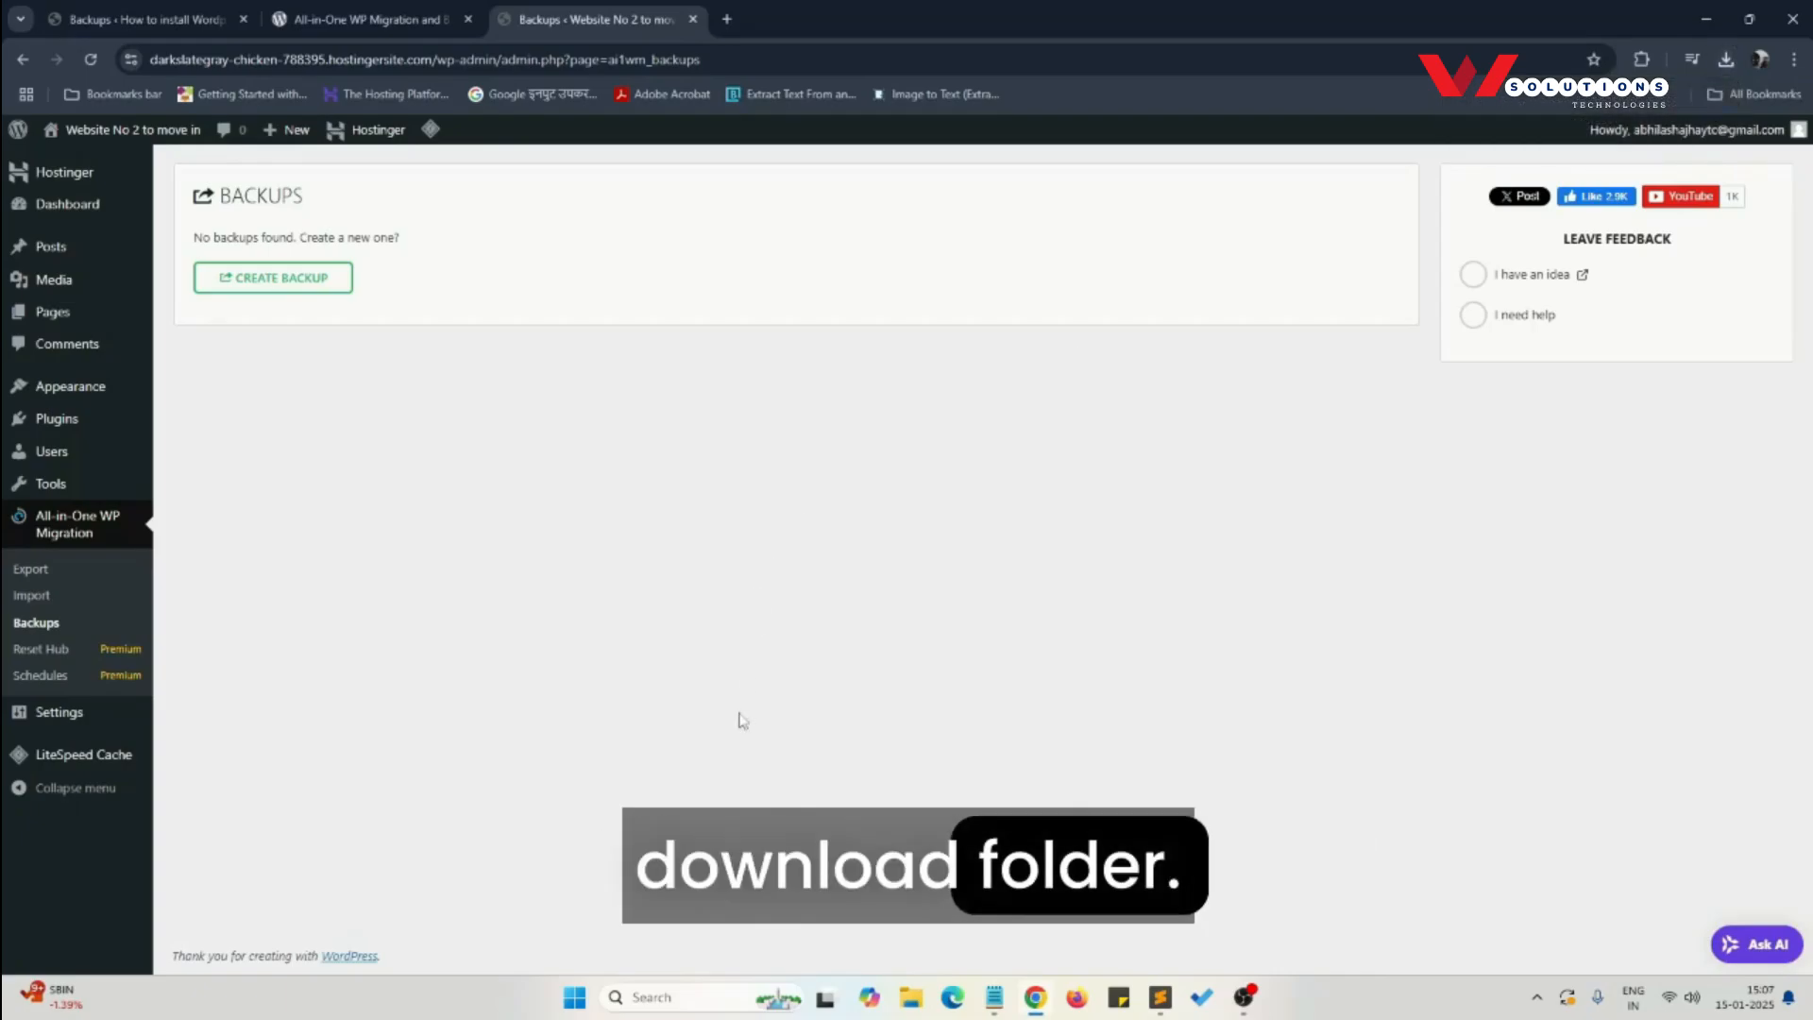
key(super+e)
click(89, 301)
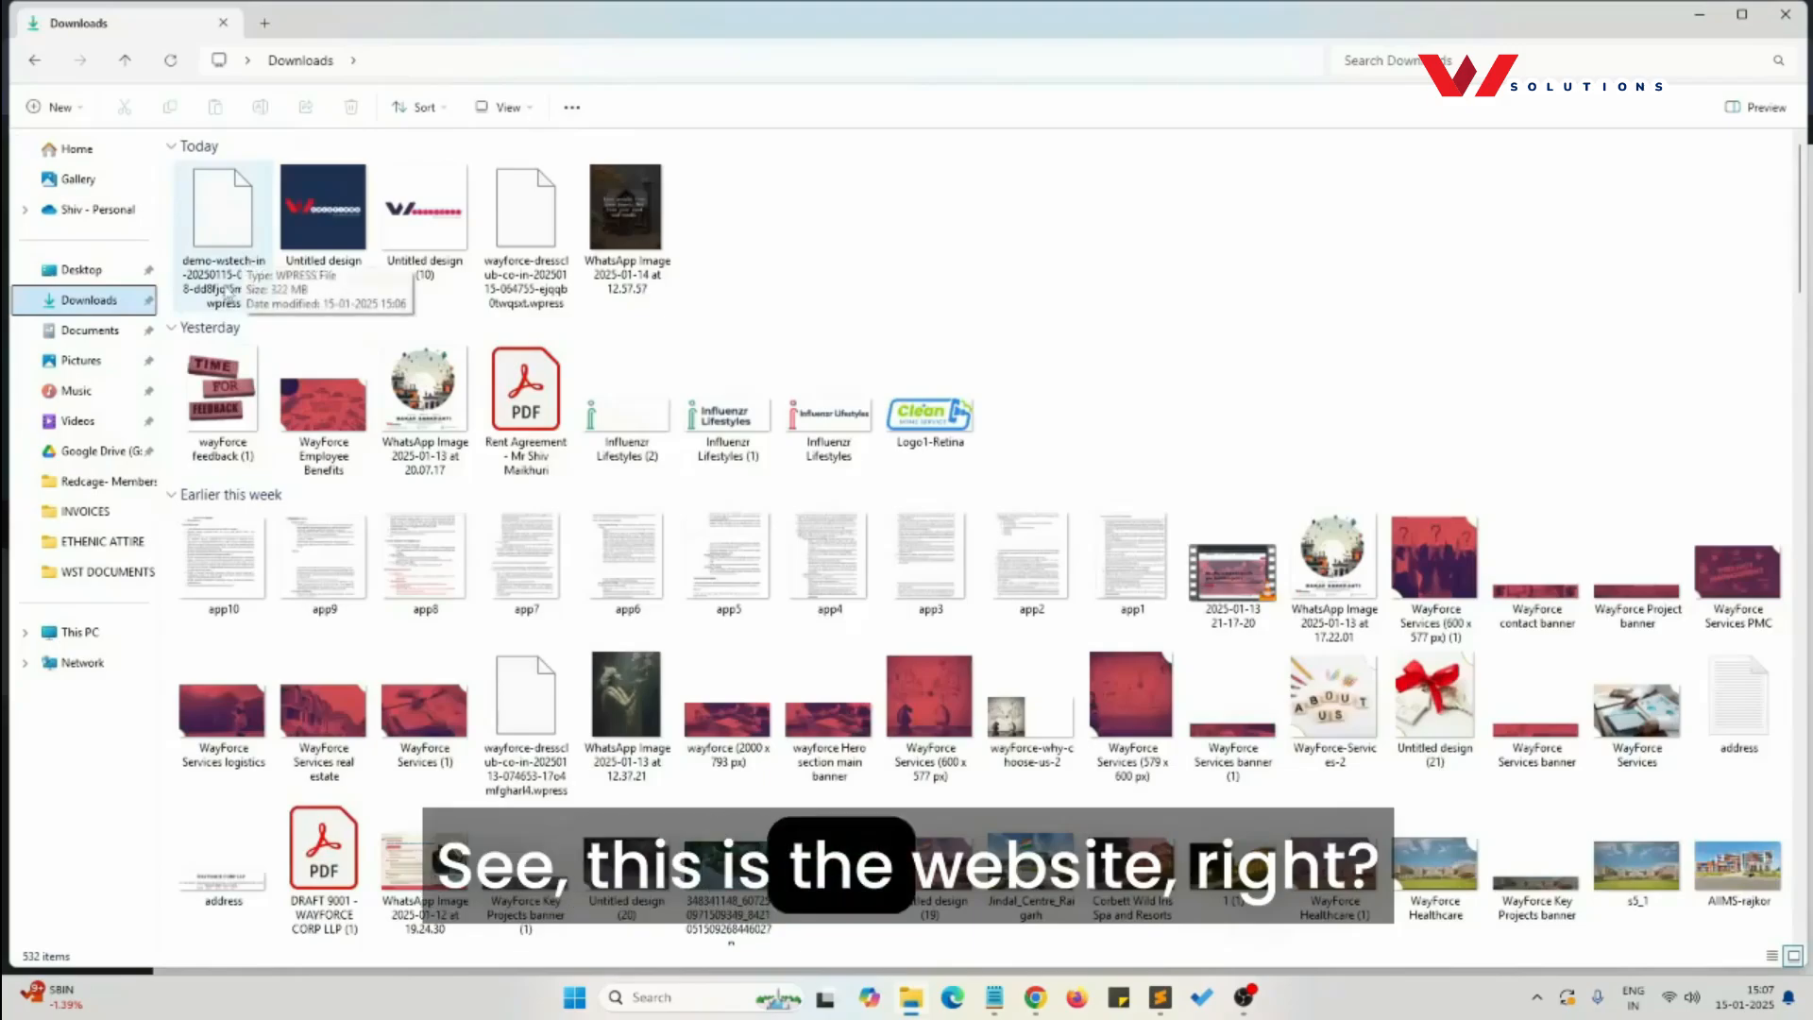
click(909, 1003)
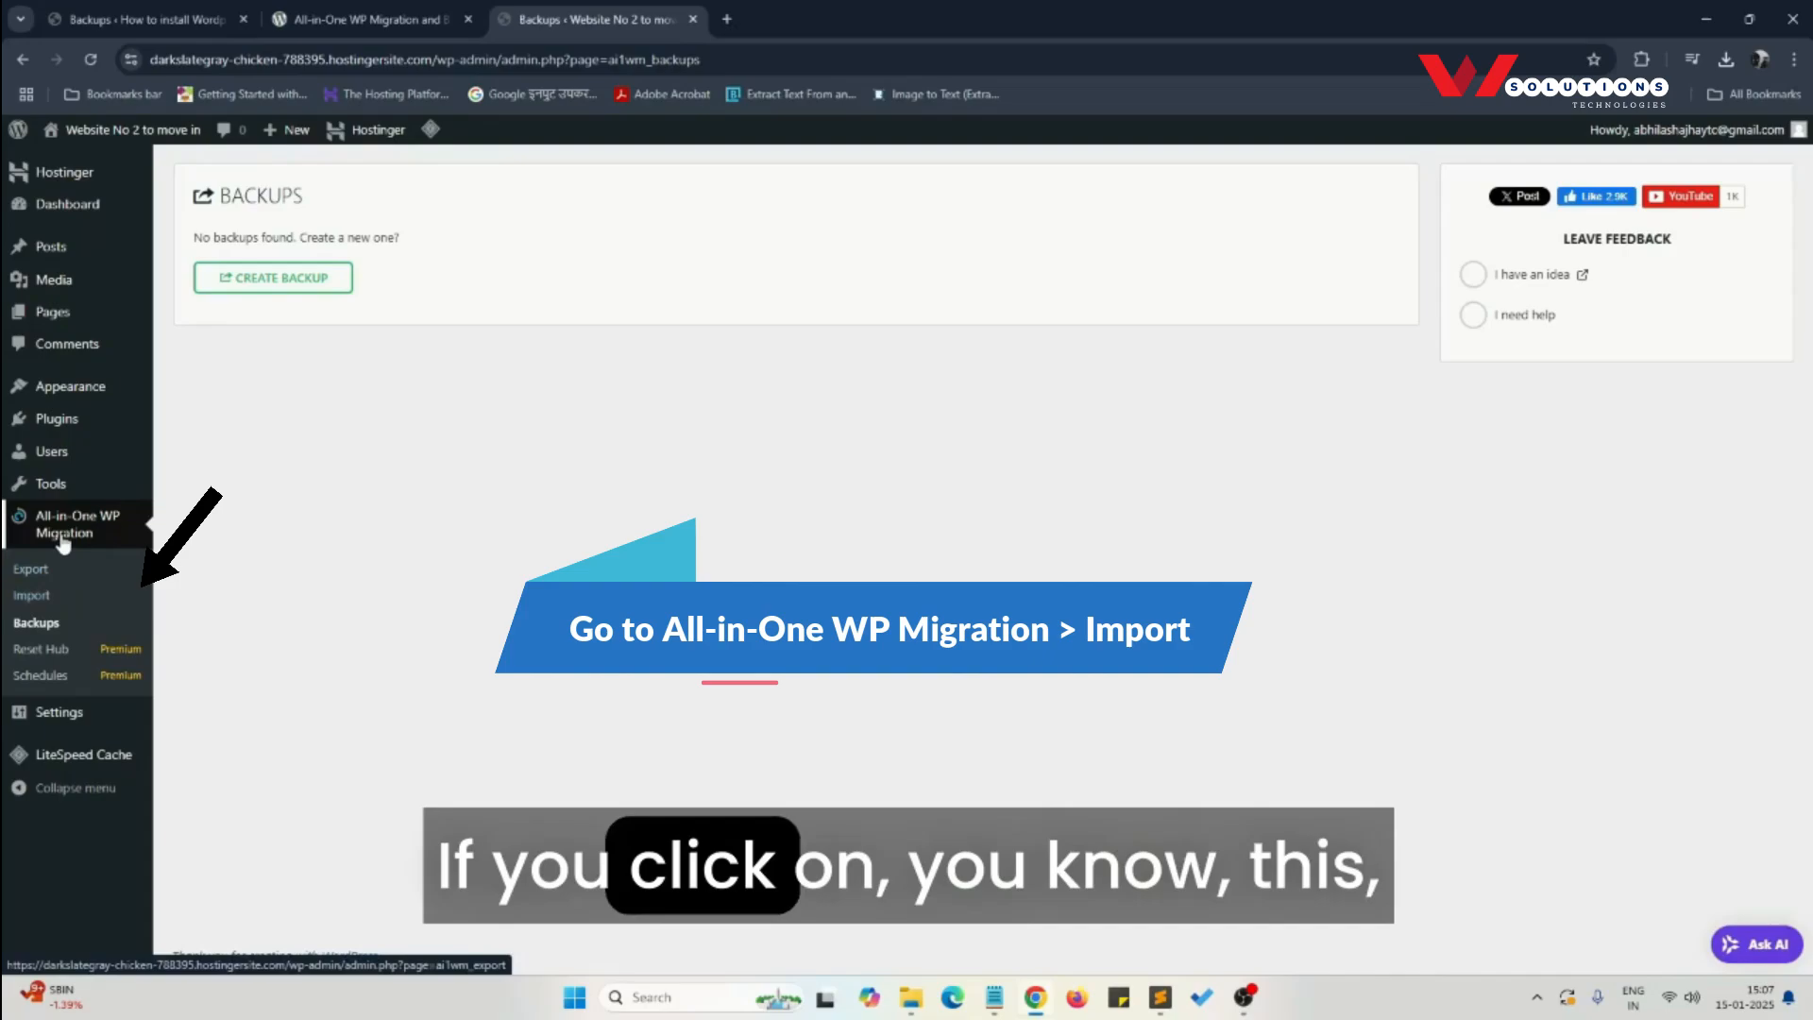
- Open the Import page of All-in-One WP Migration on the destination site and examine the host's upload size limit
click(34, 601)
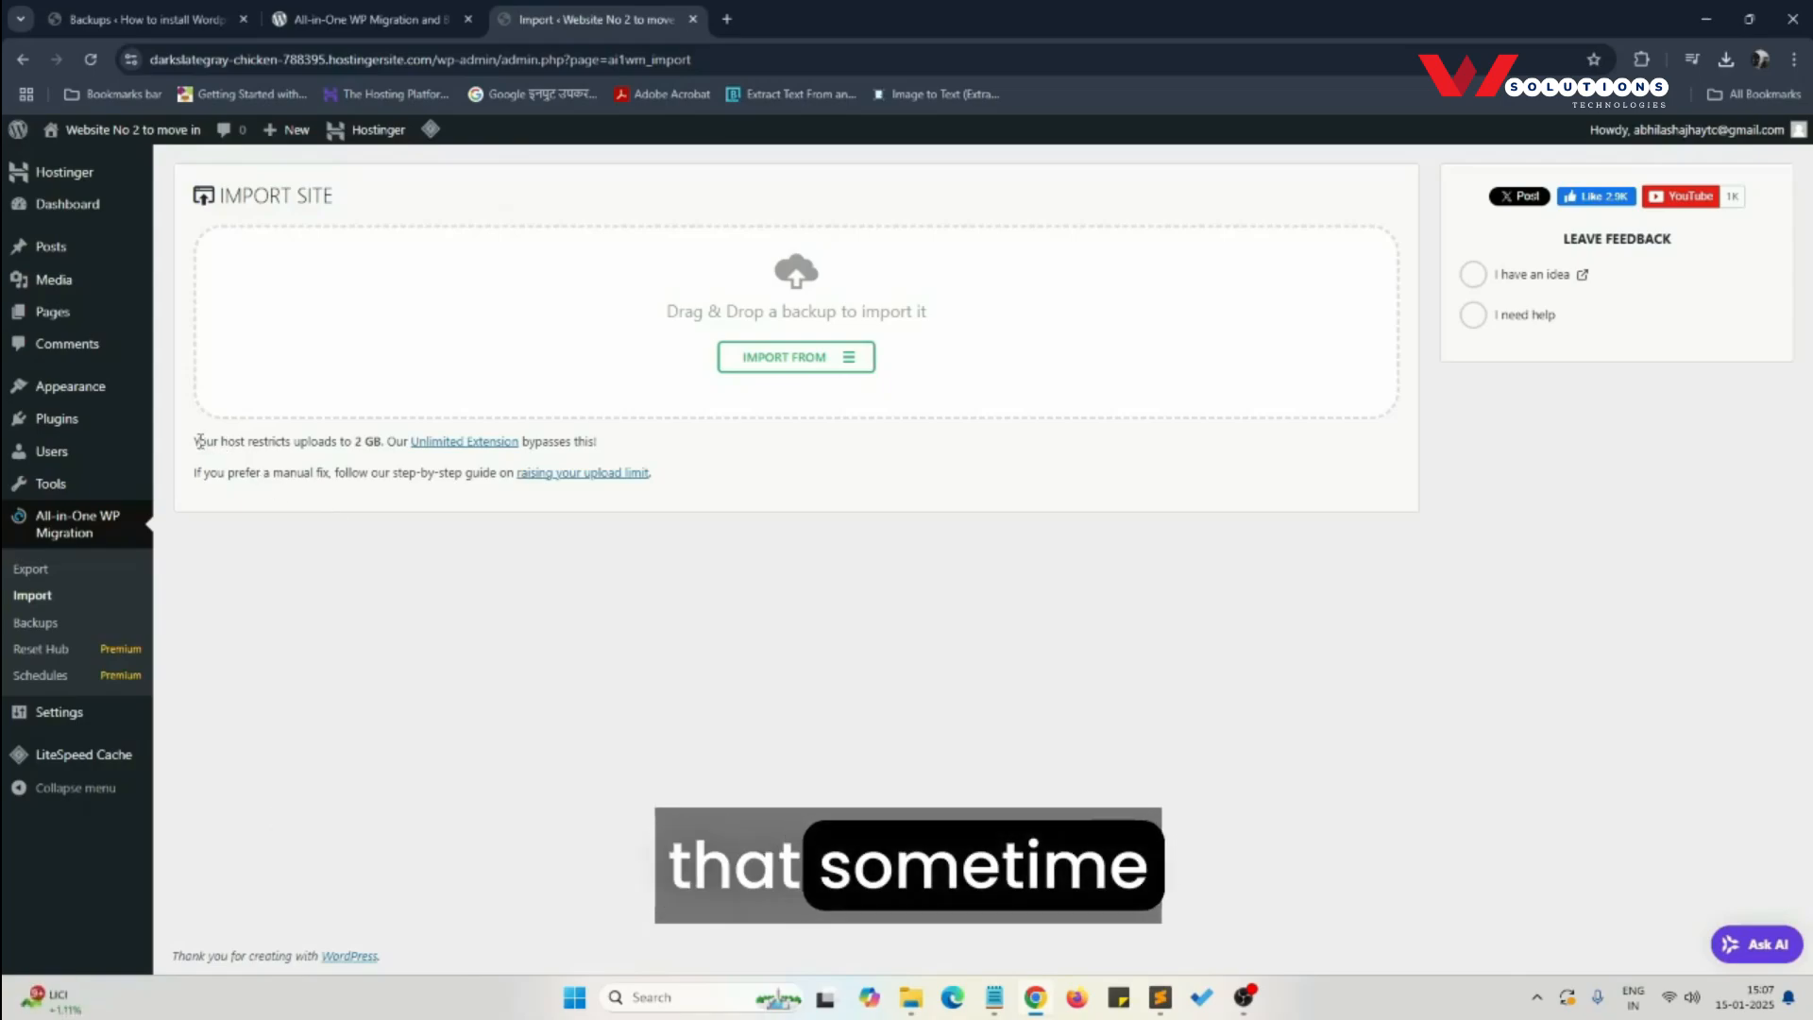
drag(195, 444, 300, 449)
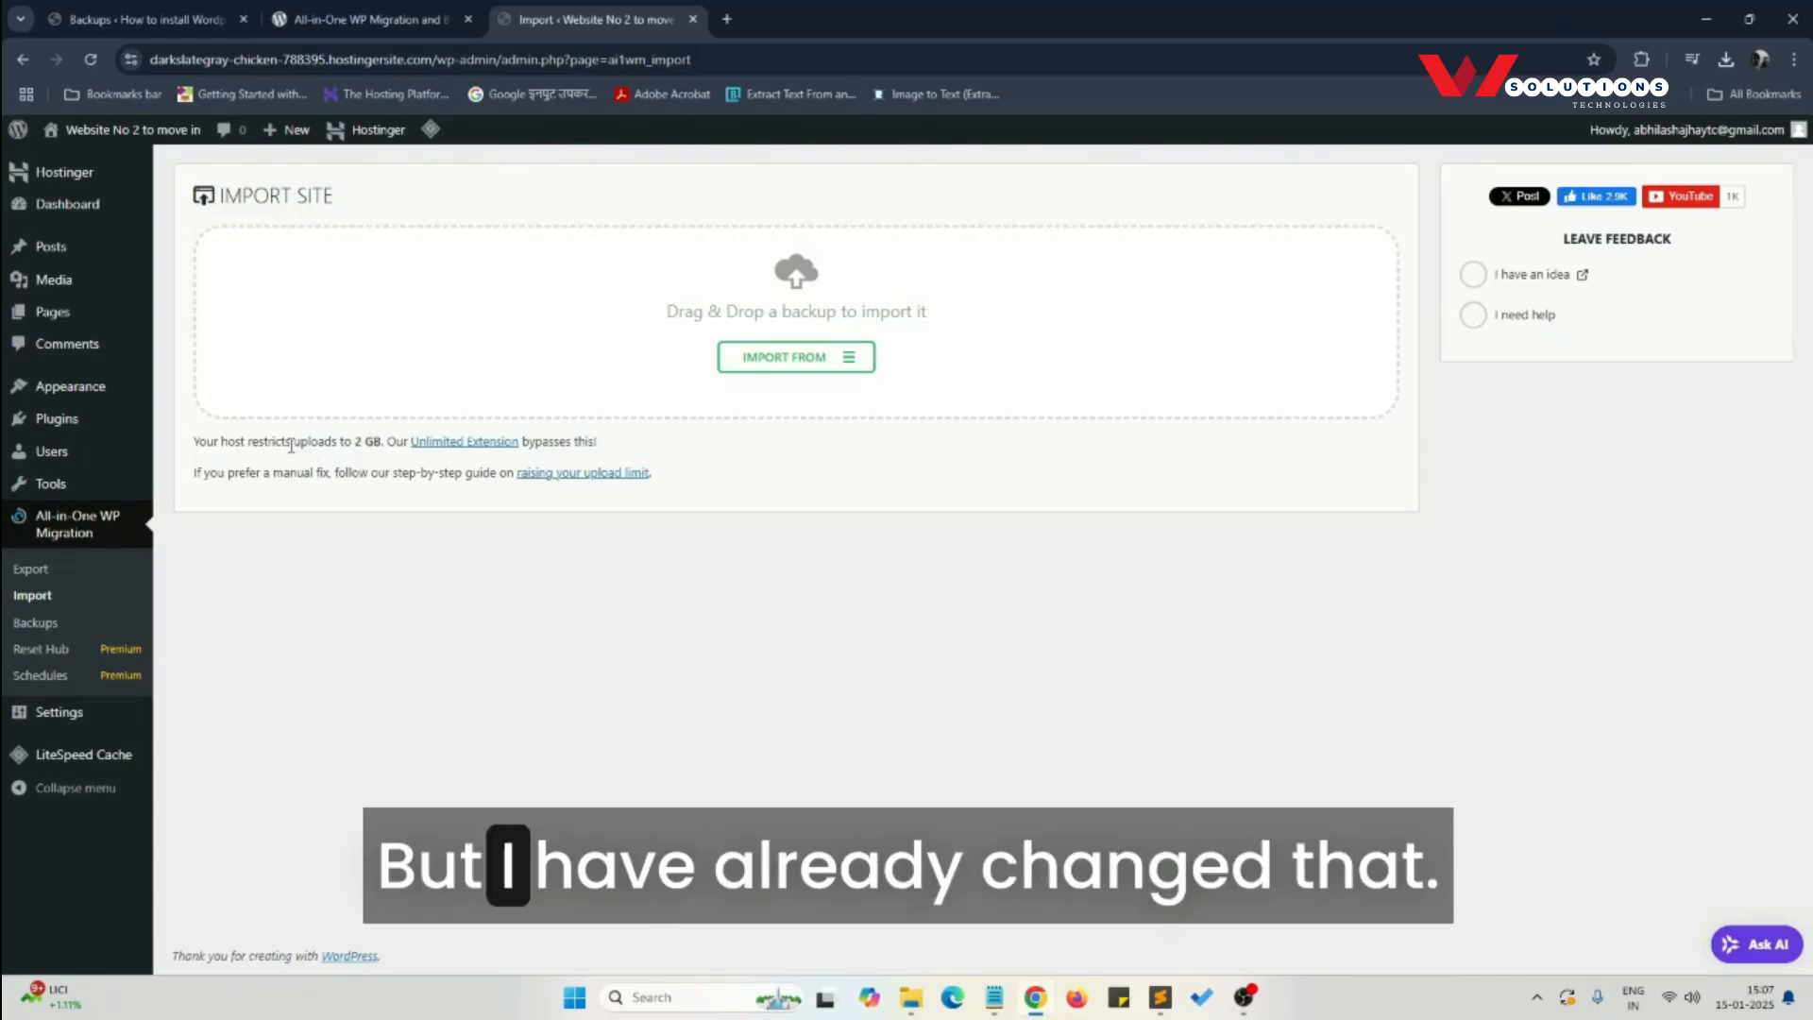
drag(292, 443, 367, 449)
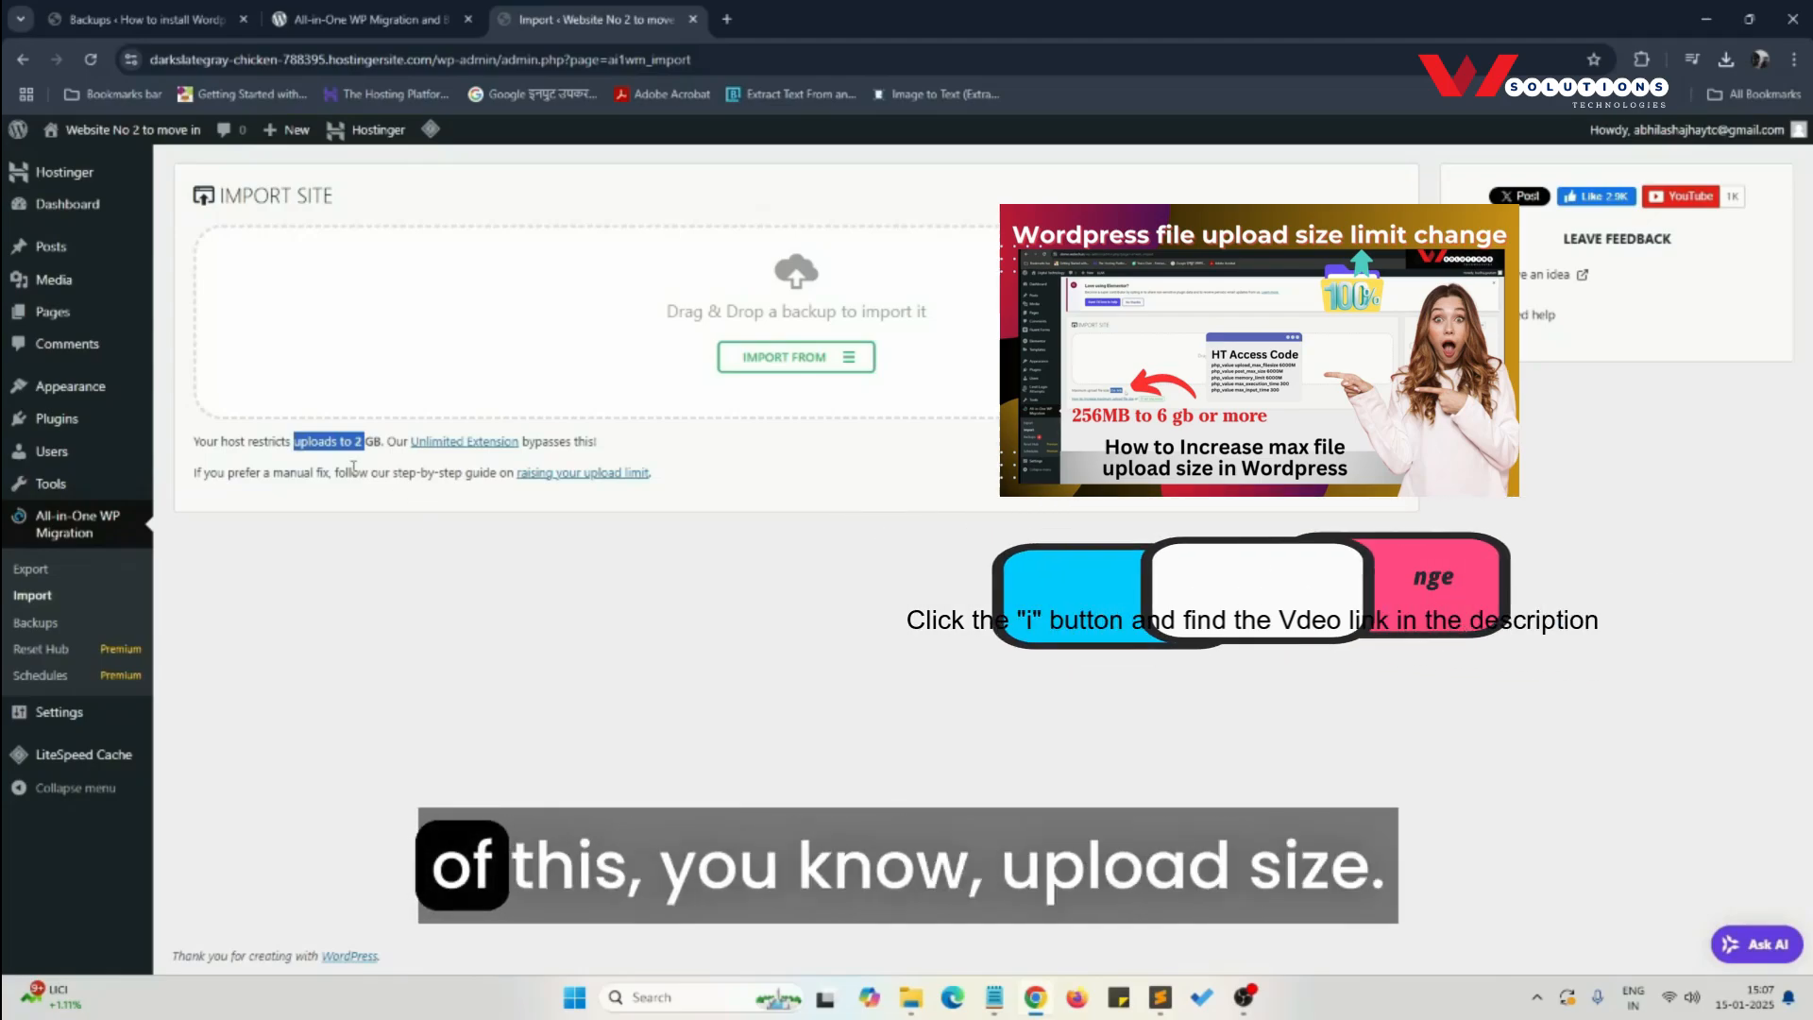
click(281, 457)
drag(242, 441, 369, 441)
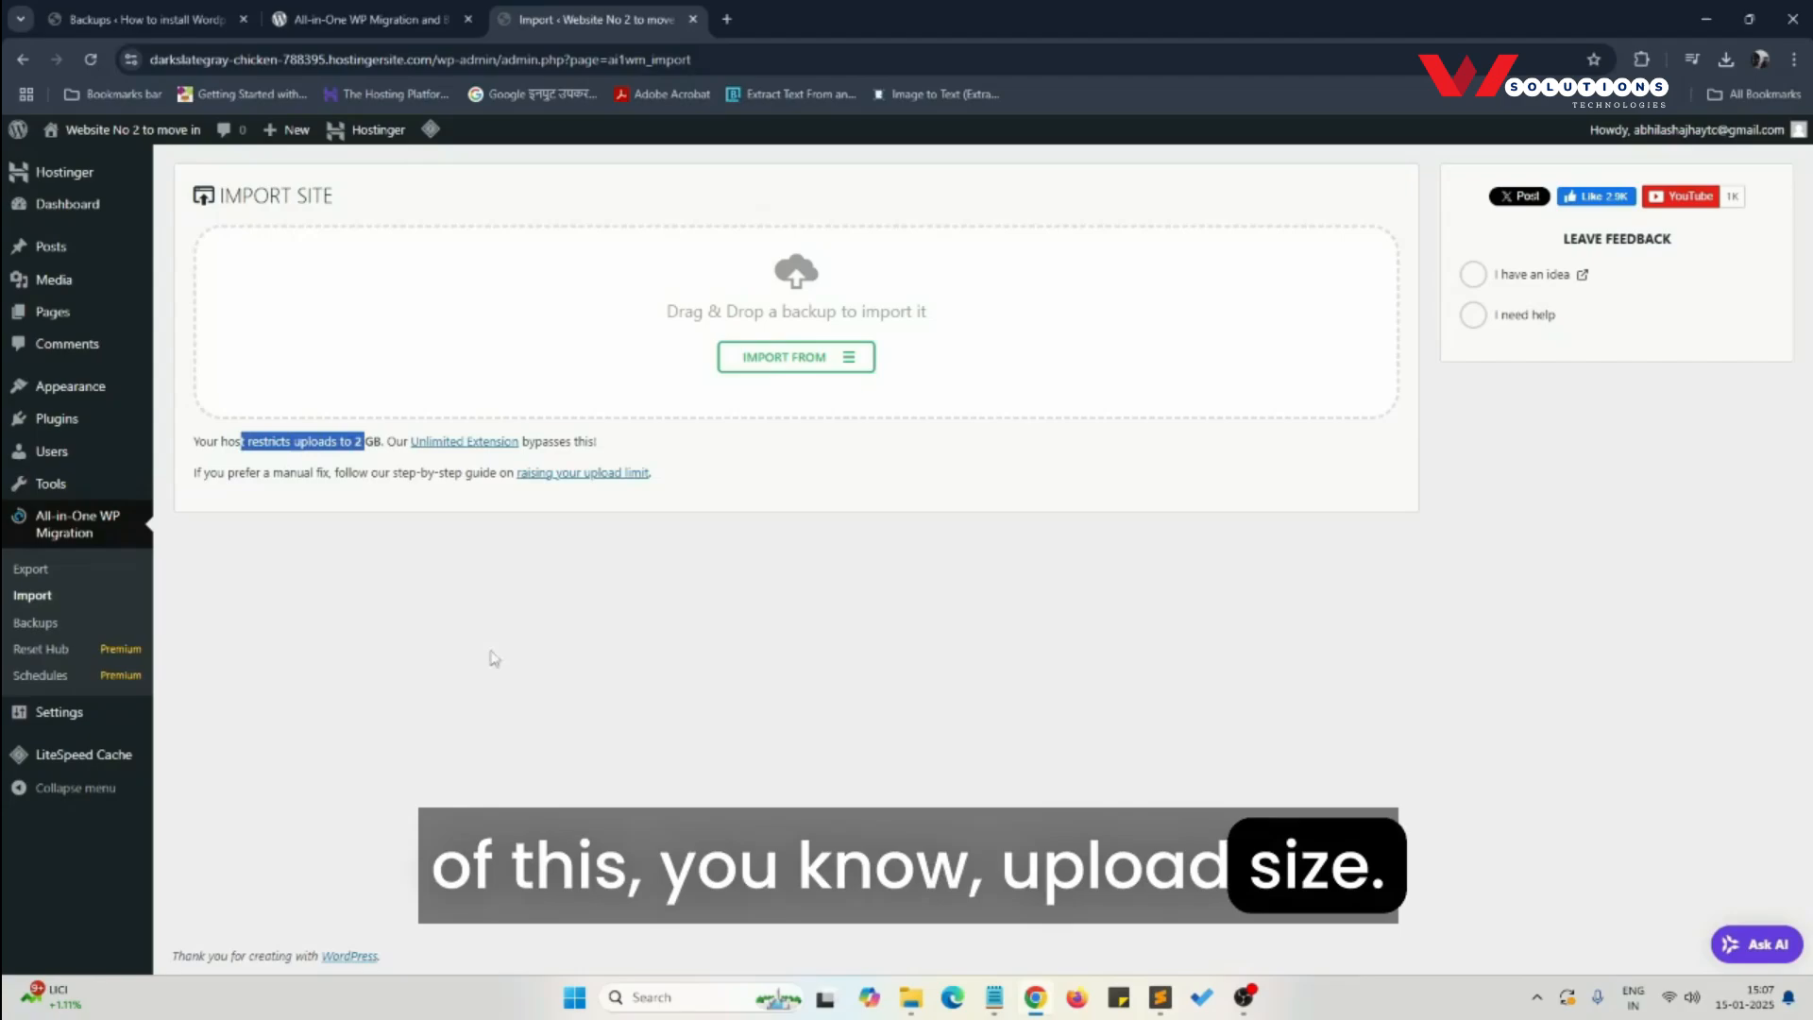
click(342, 494)
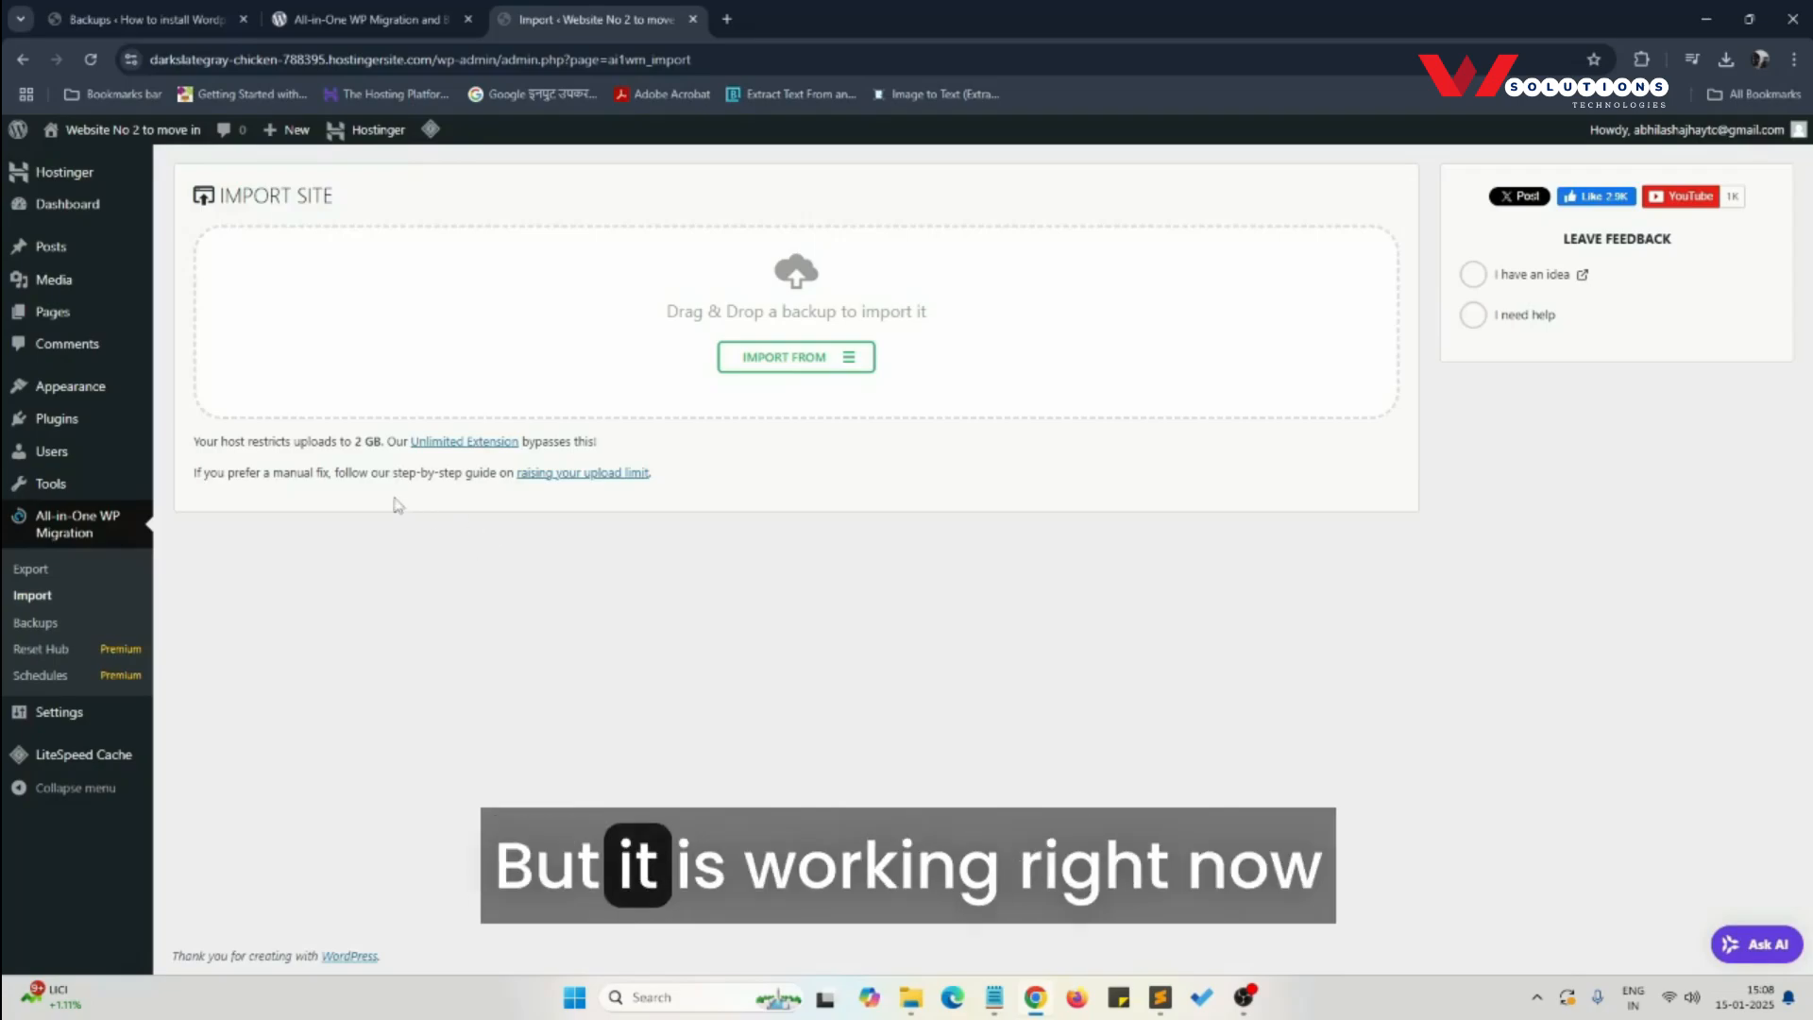
- Import the newest demo-wstech-in .wpress backup file from the Downloads folder and agree to replace the matching content
click(776, 365)
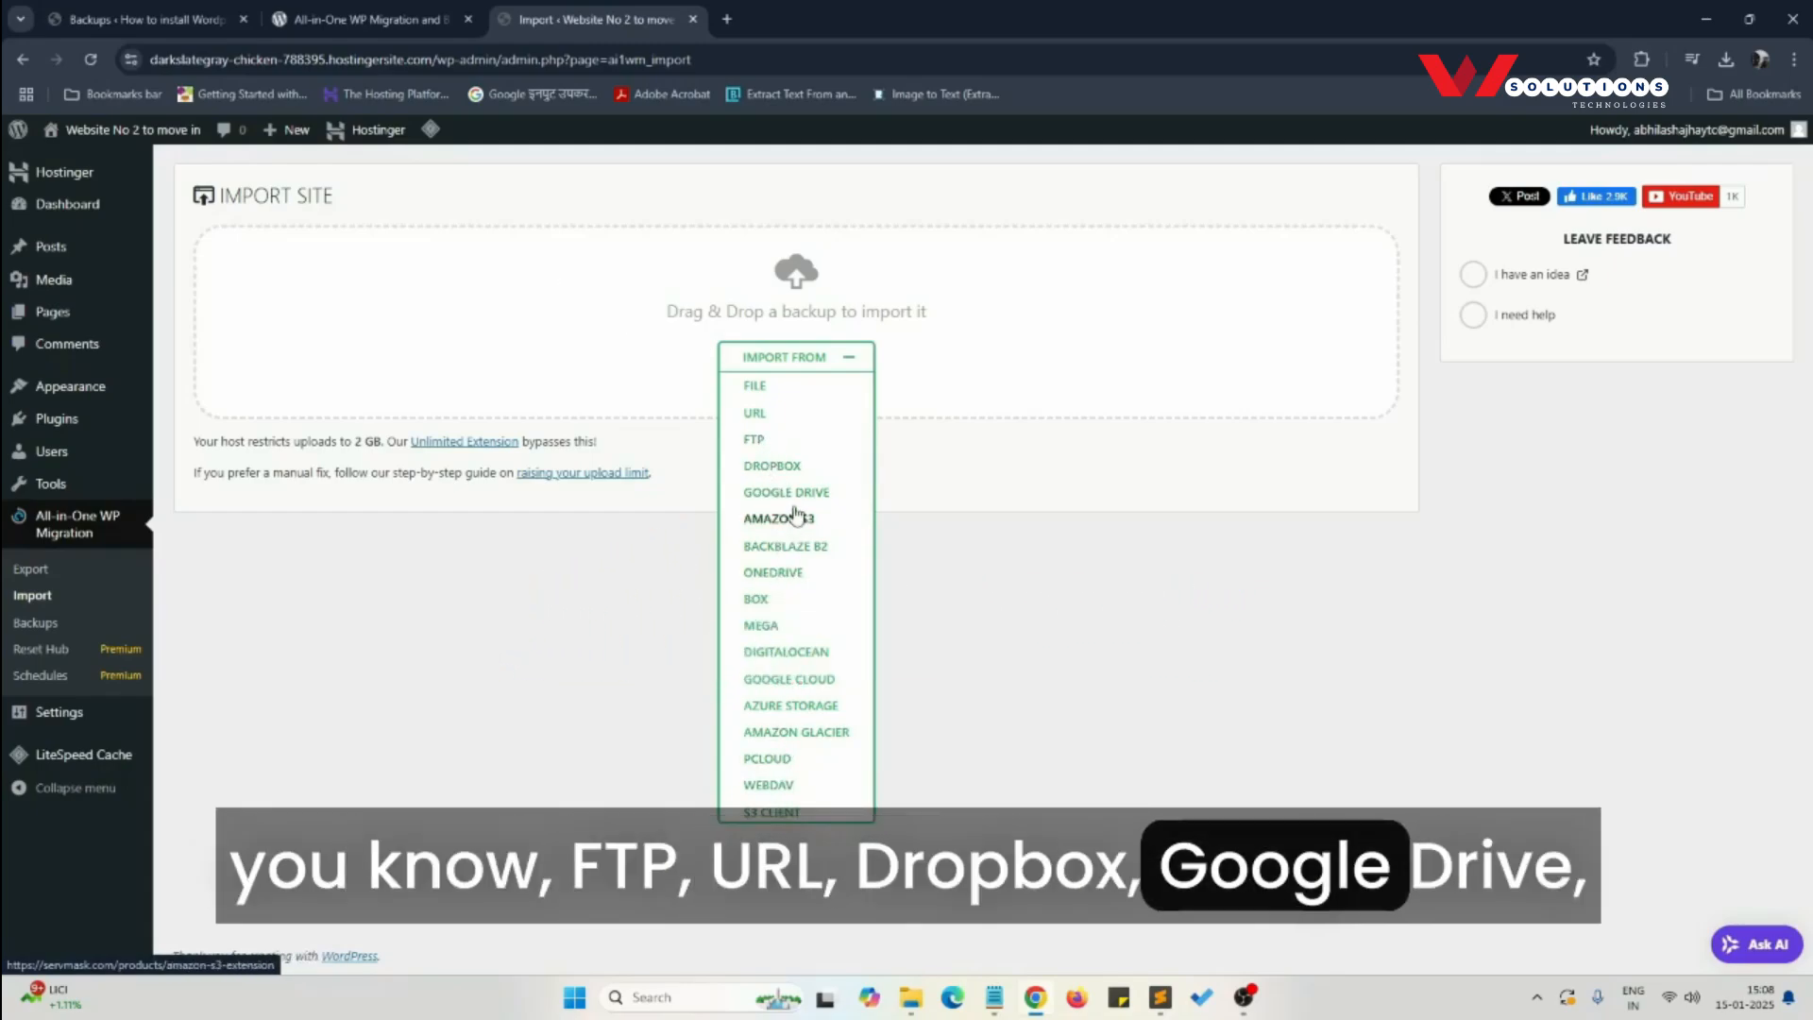
click(756, 386)
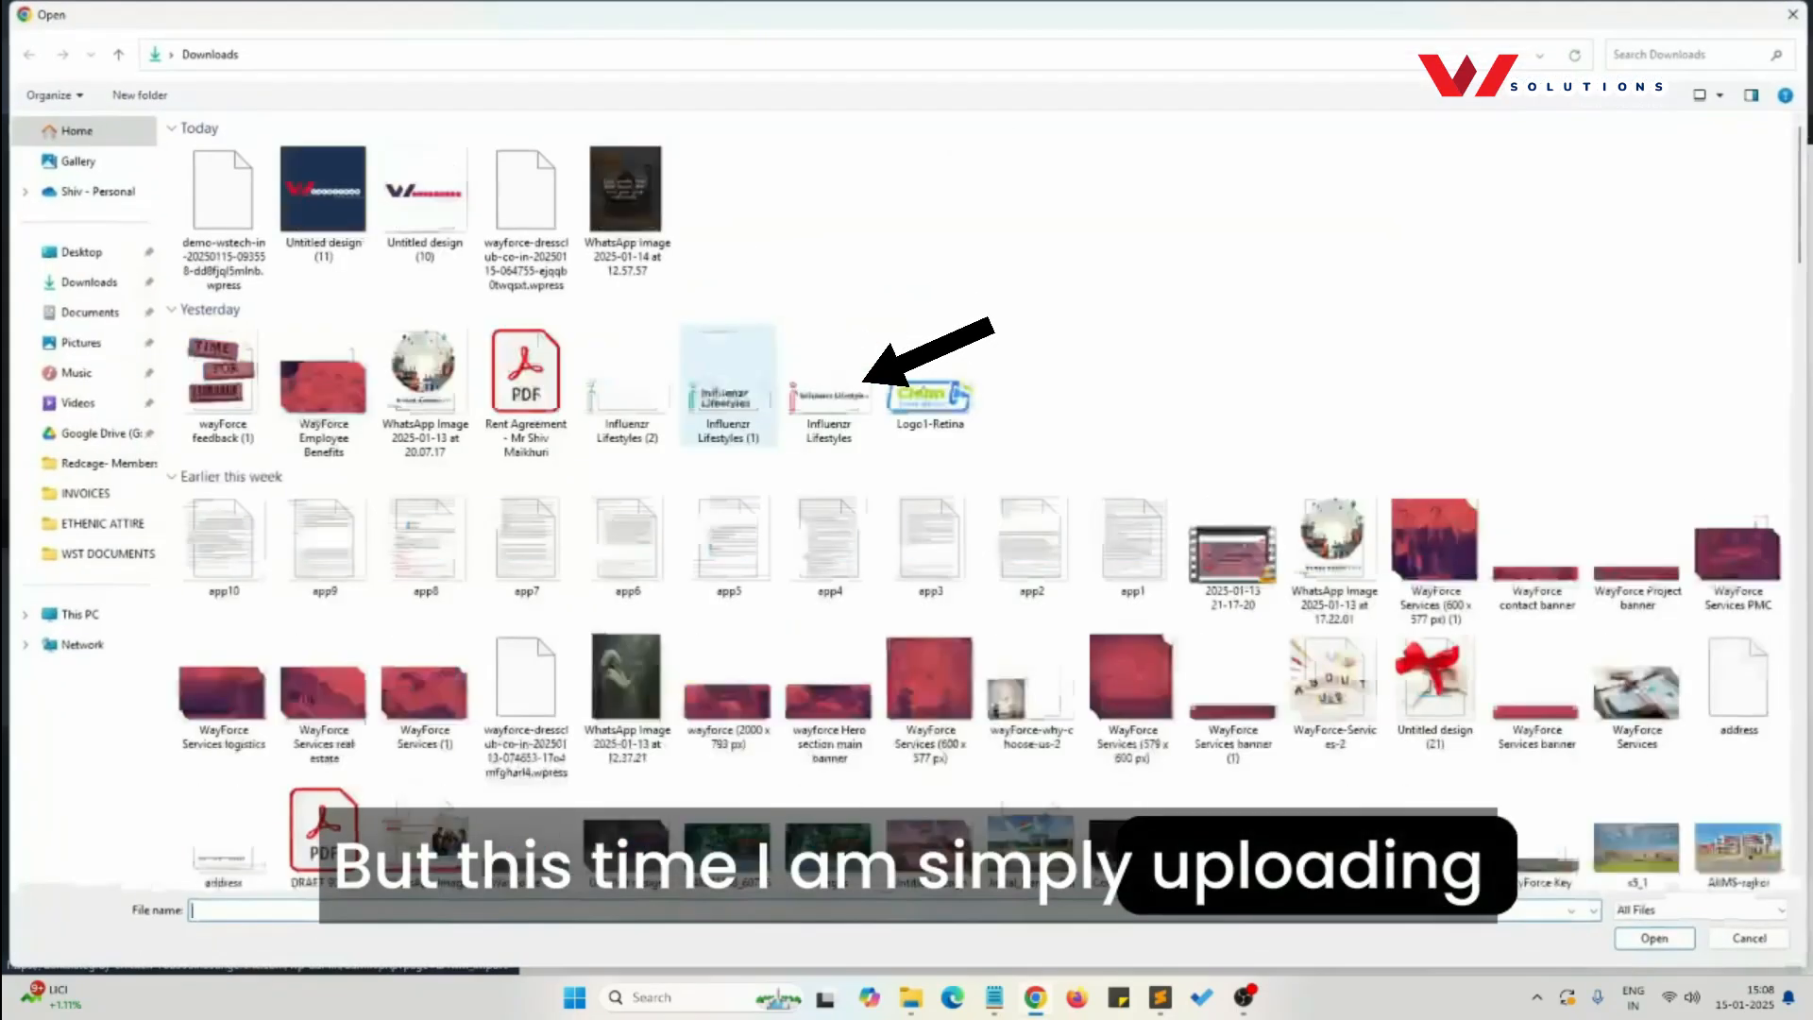
click(249, 244)
click(1656, 945)
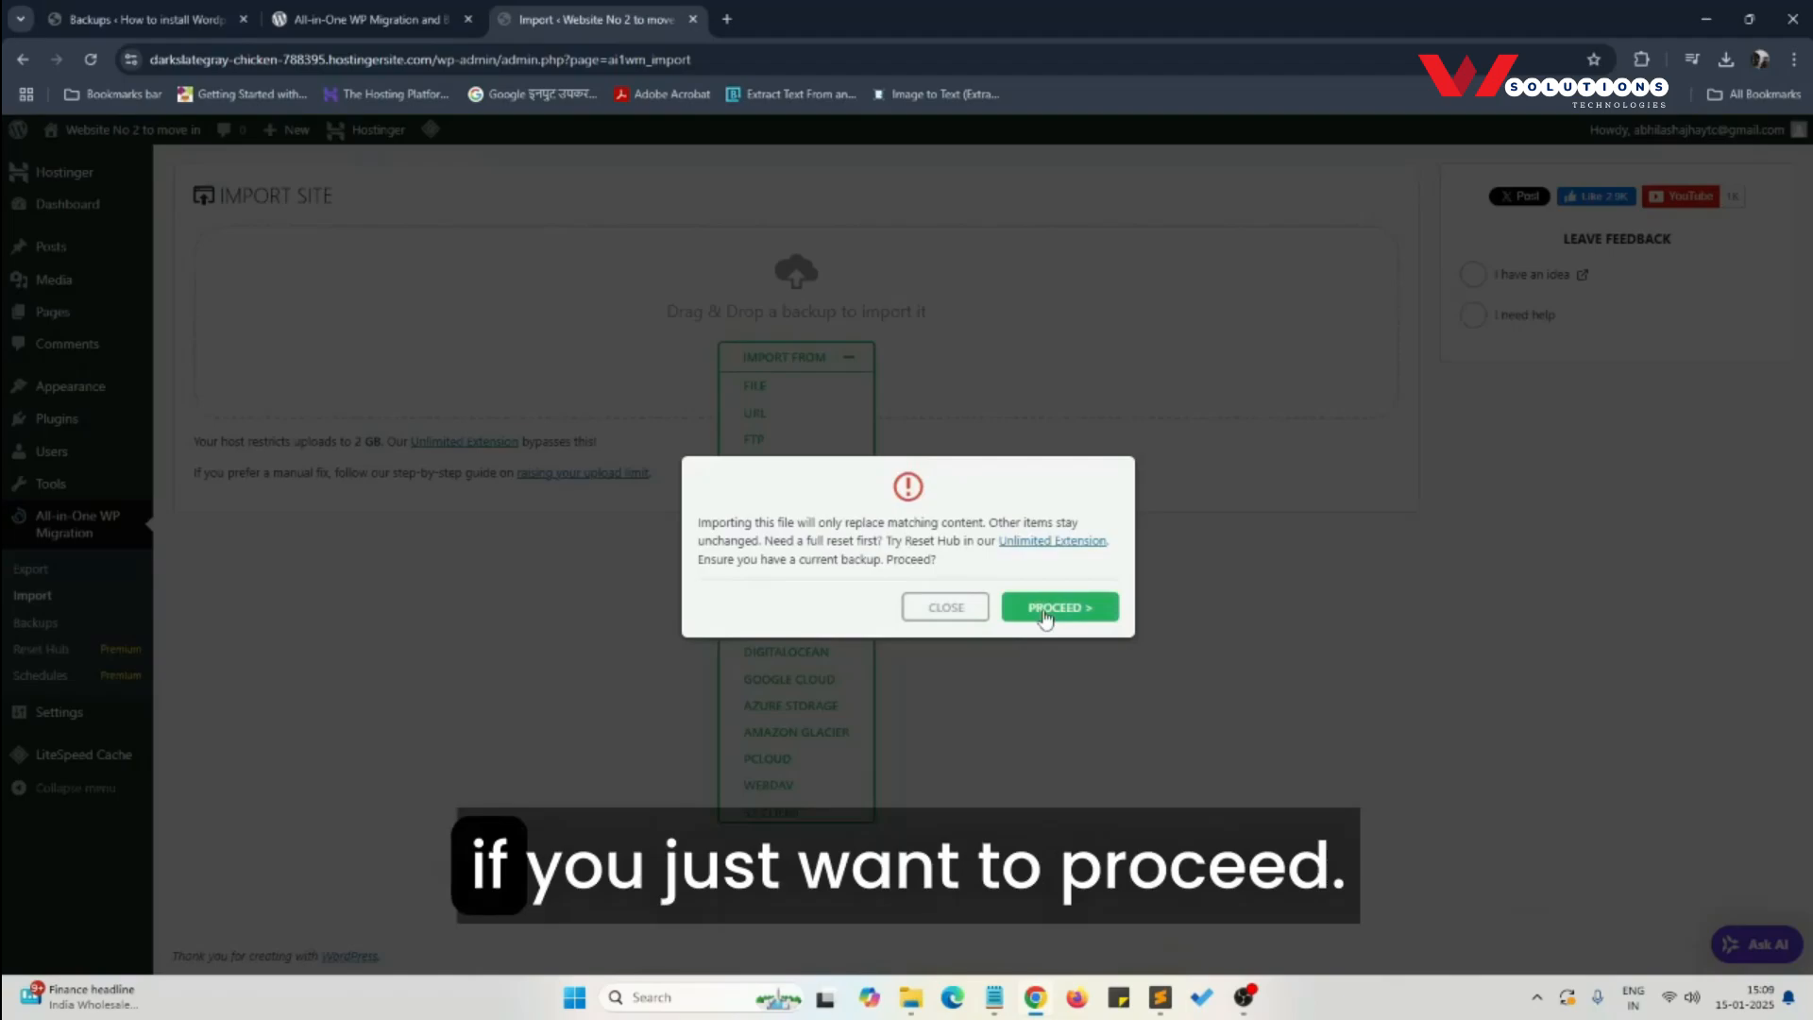
click(1045, 612)
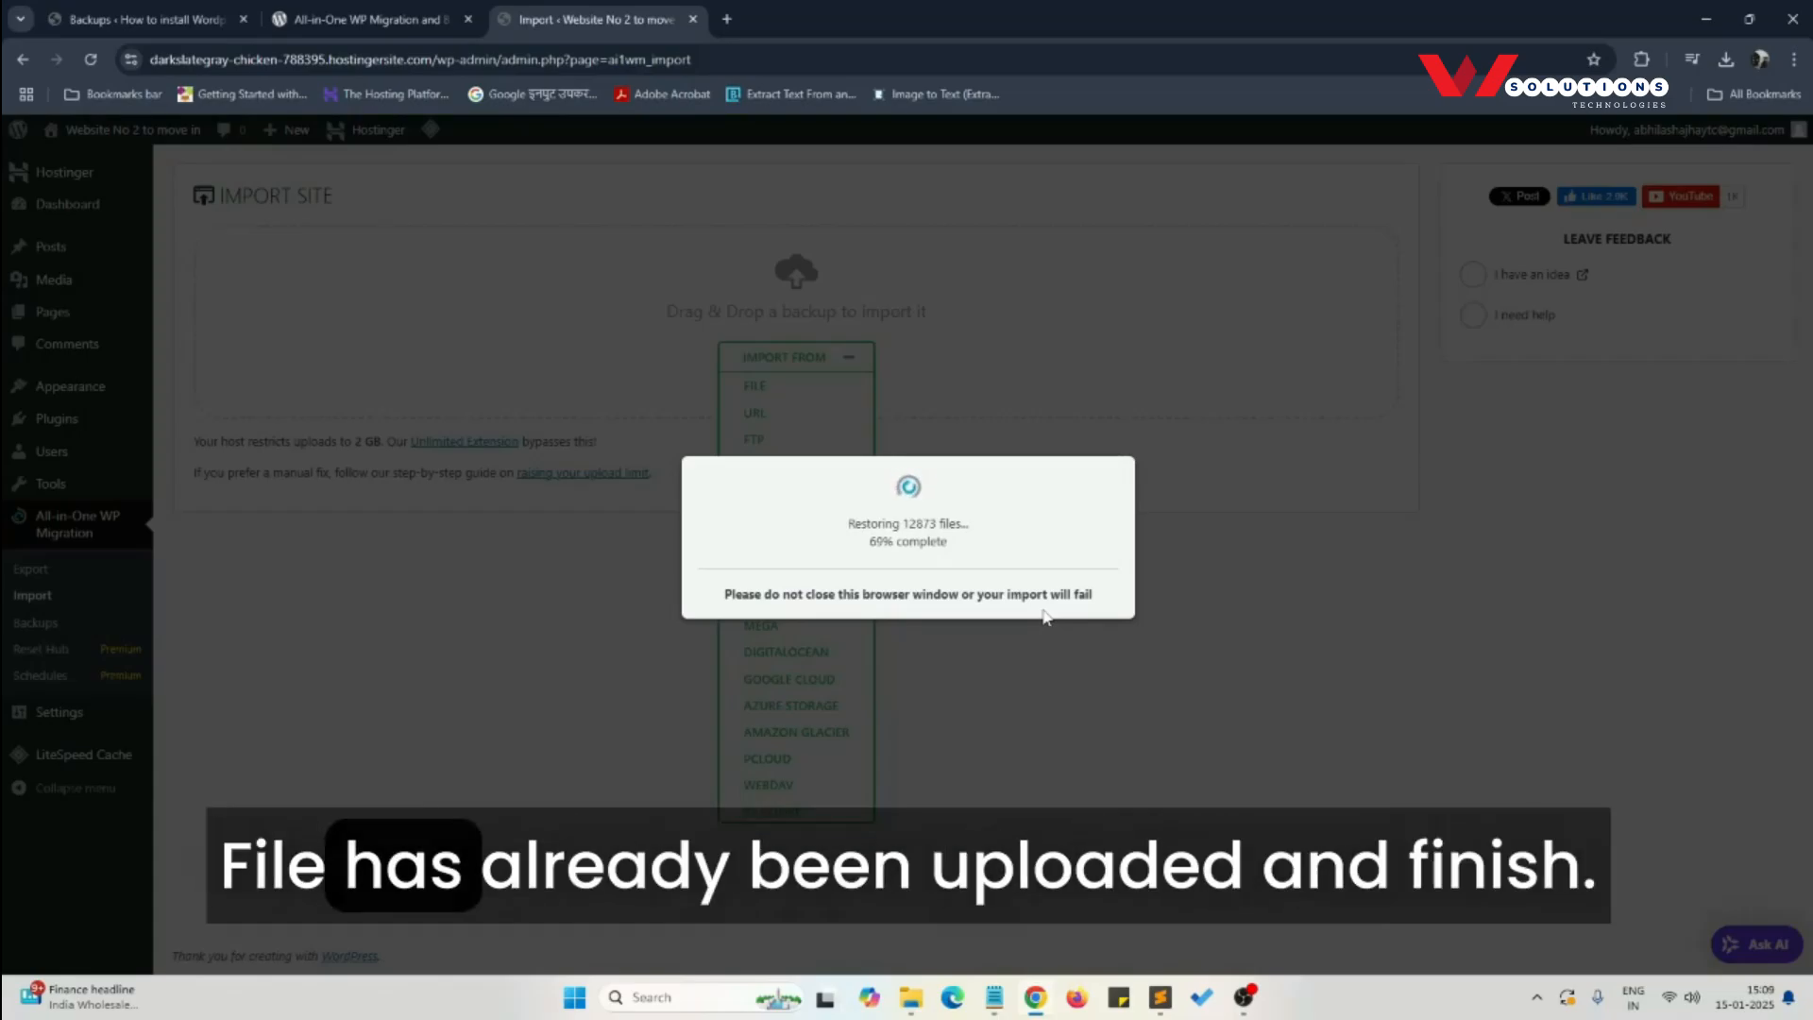
click(1043, 630)
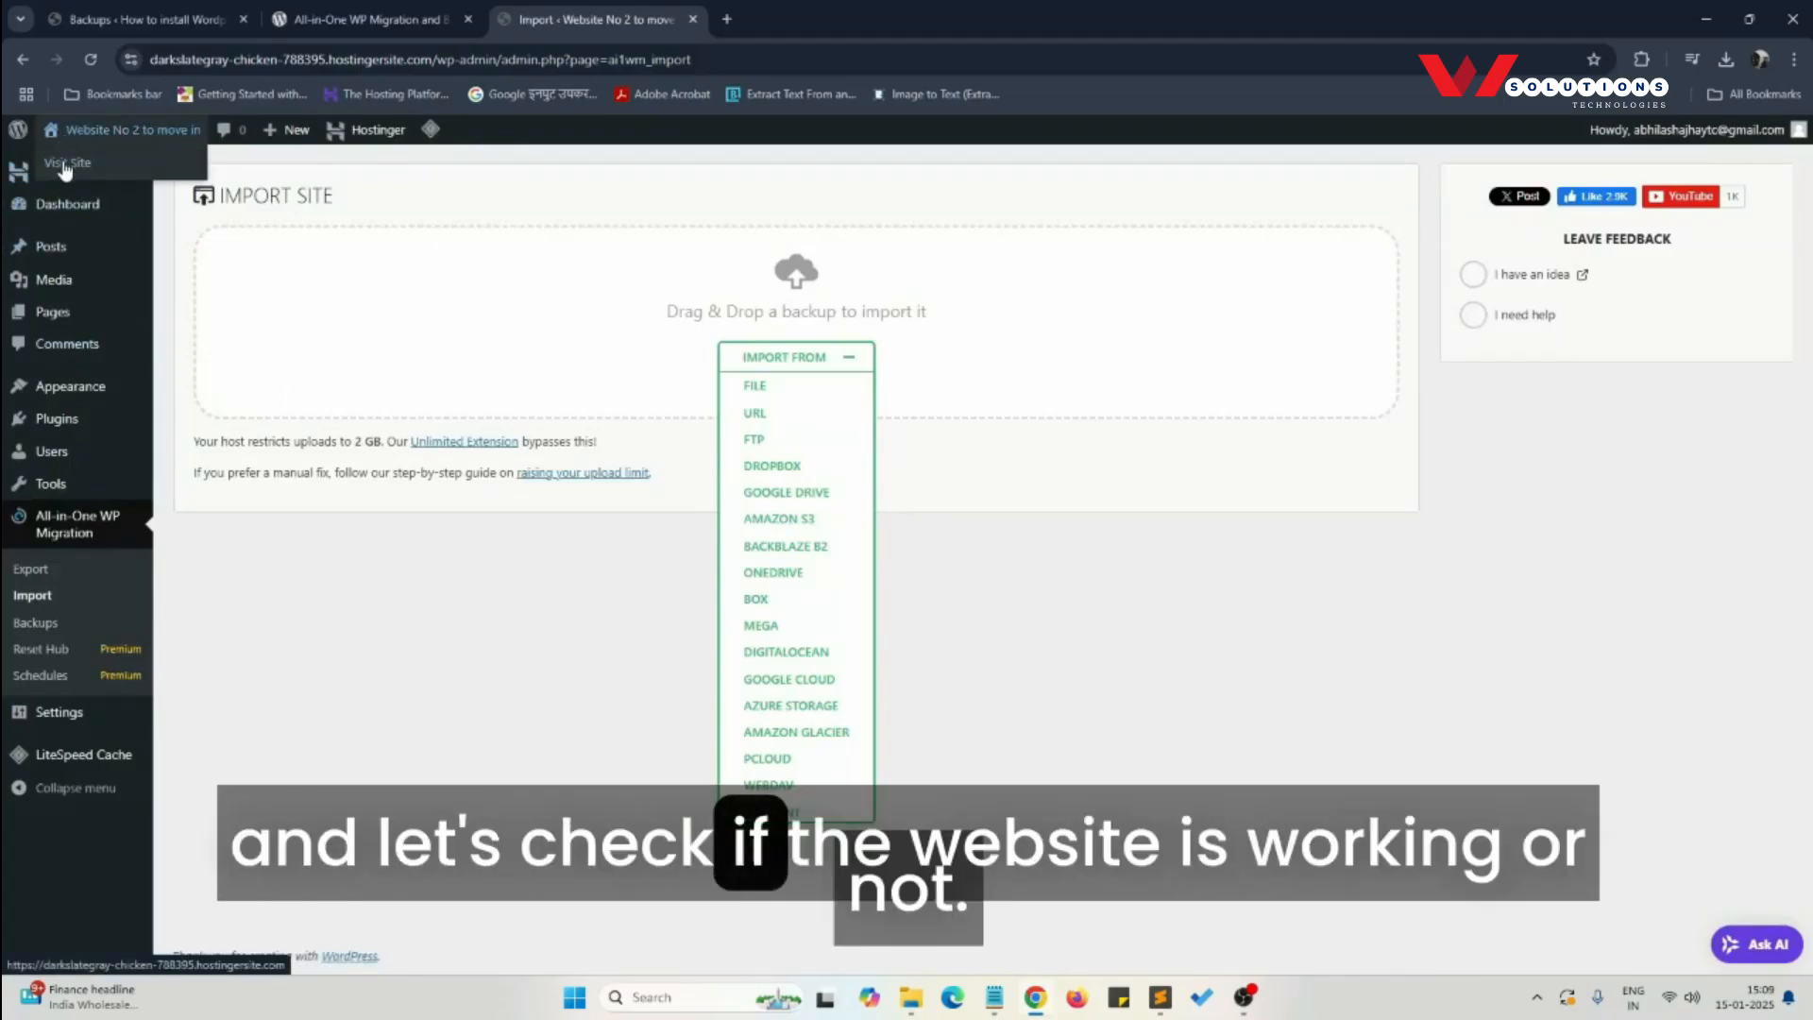
- Visit the migrated site in a new tab and check its Everything, Women, Men, Accessories, About and Contact Us pages
right_click(62, 168)
click(142, 176)
click(845, 9)
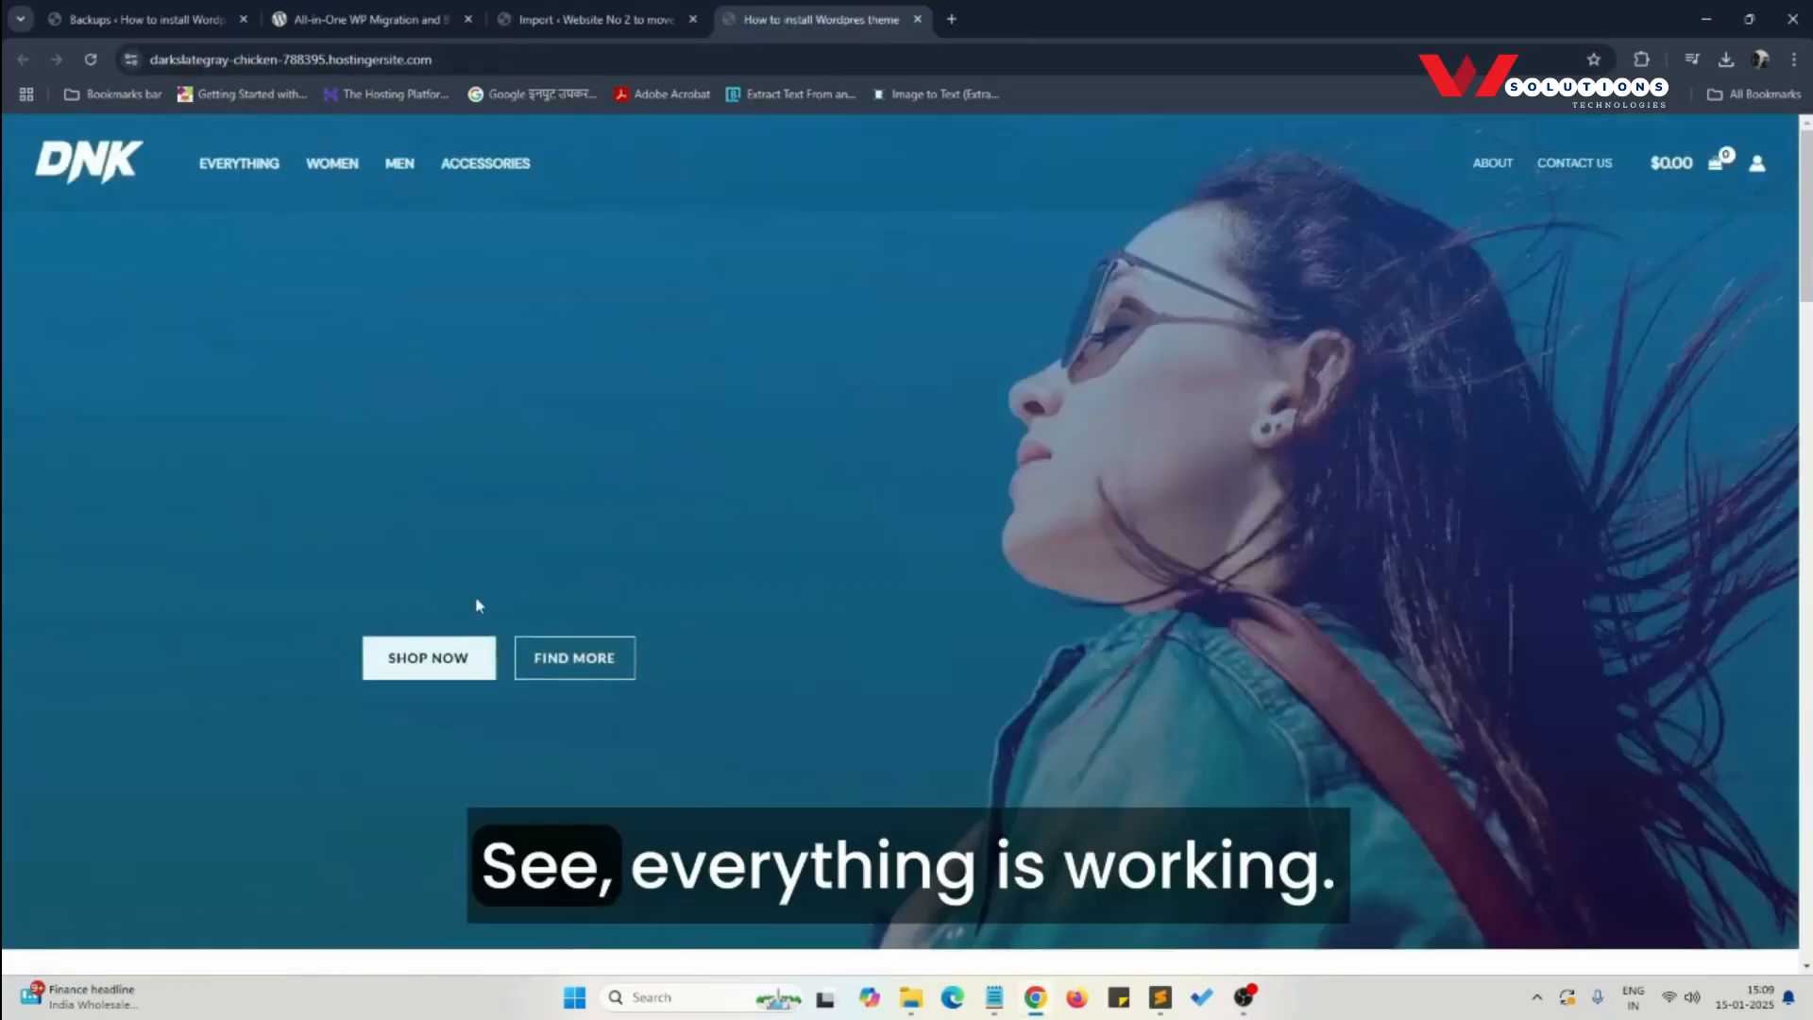
click(231, 174)
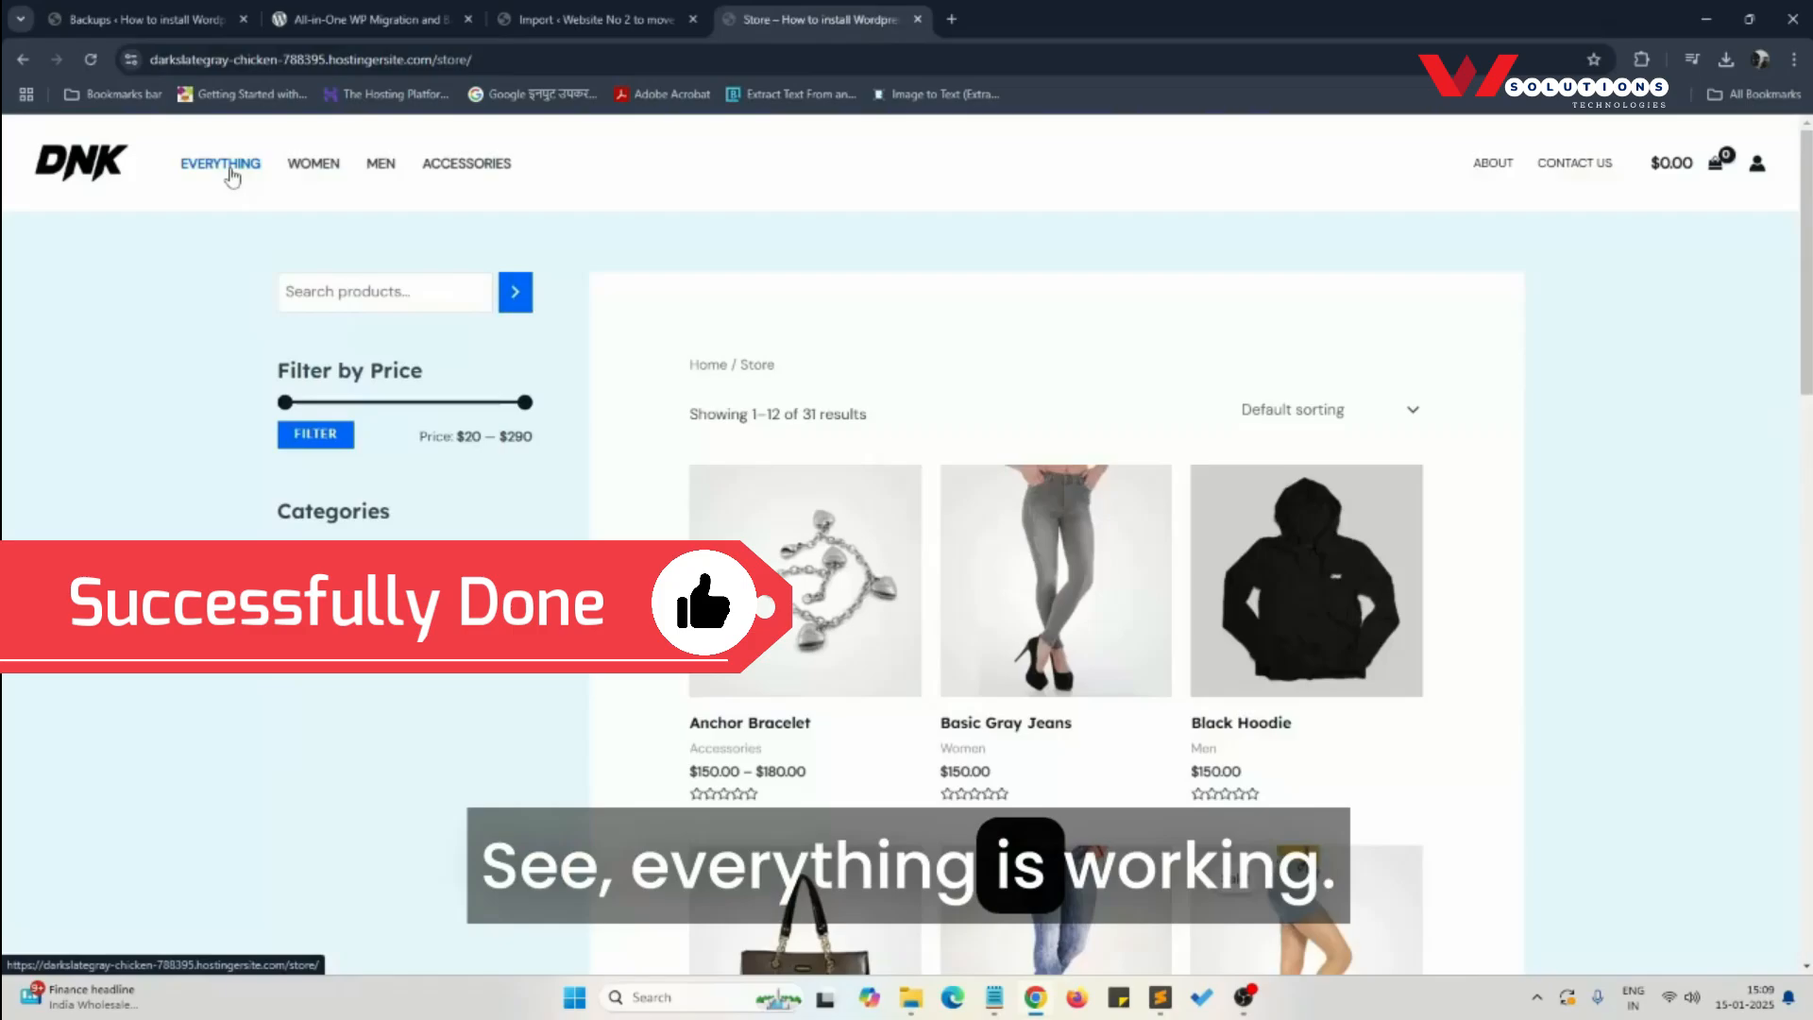
click(344, 185)
click(383, 170)
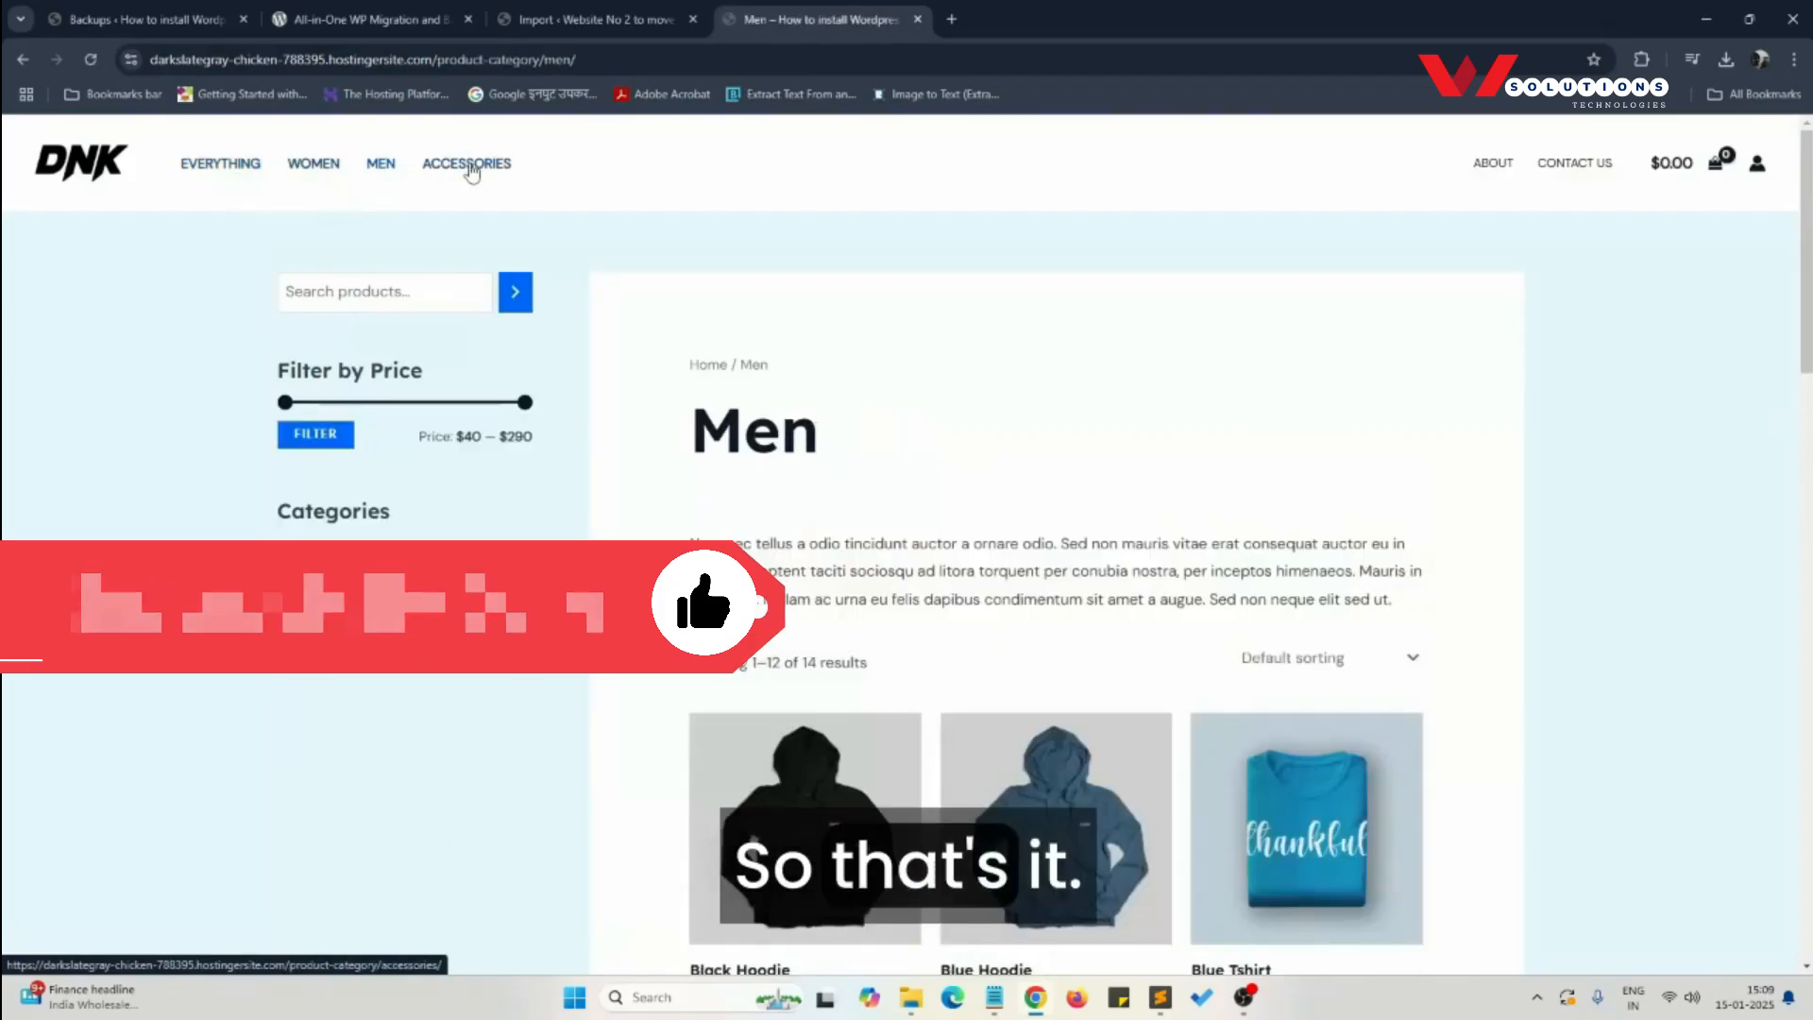
click(466, 164)
click(1517, 168)
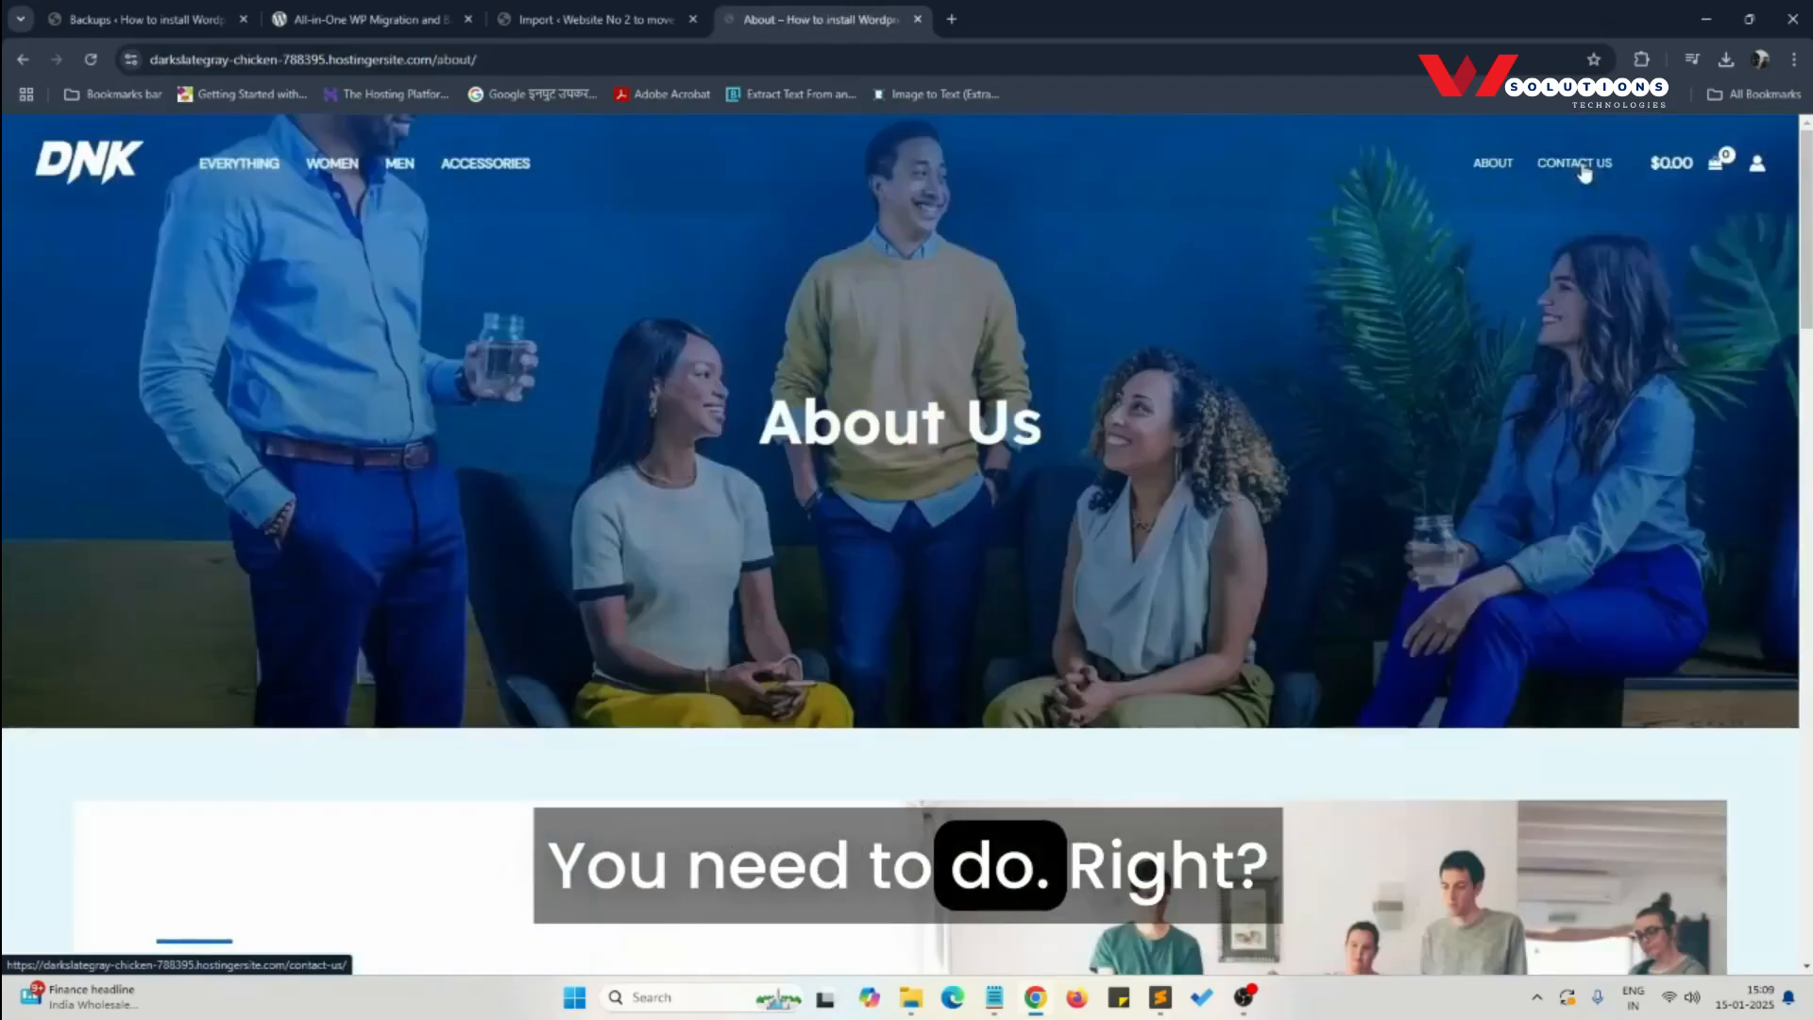
click(1573, 164)
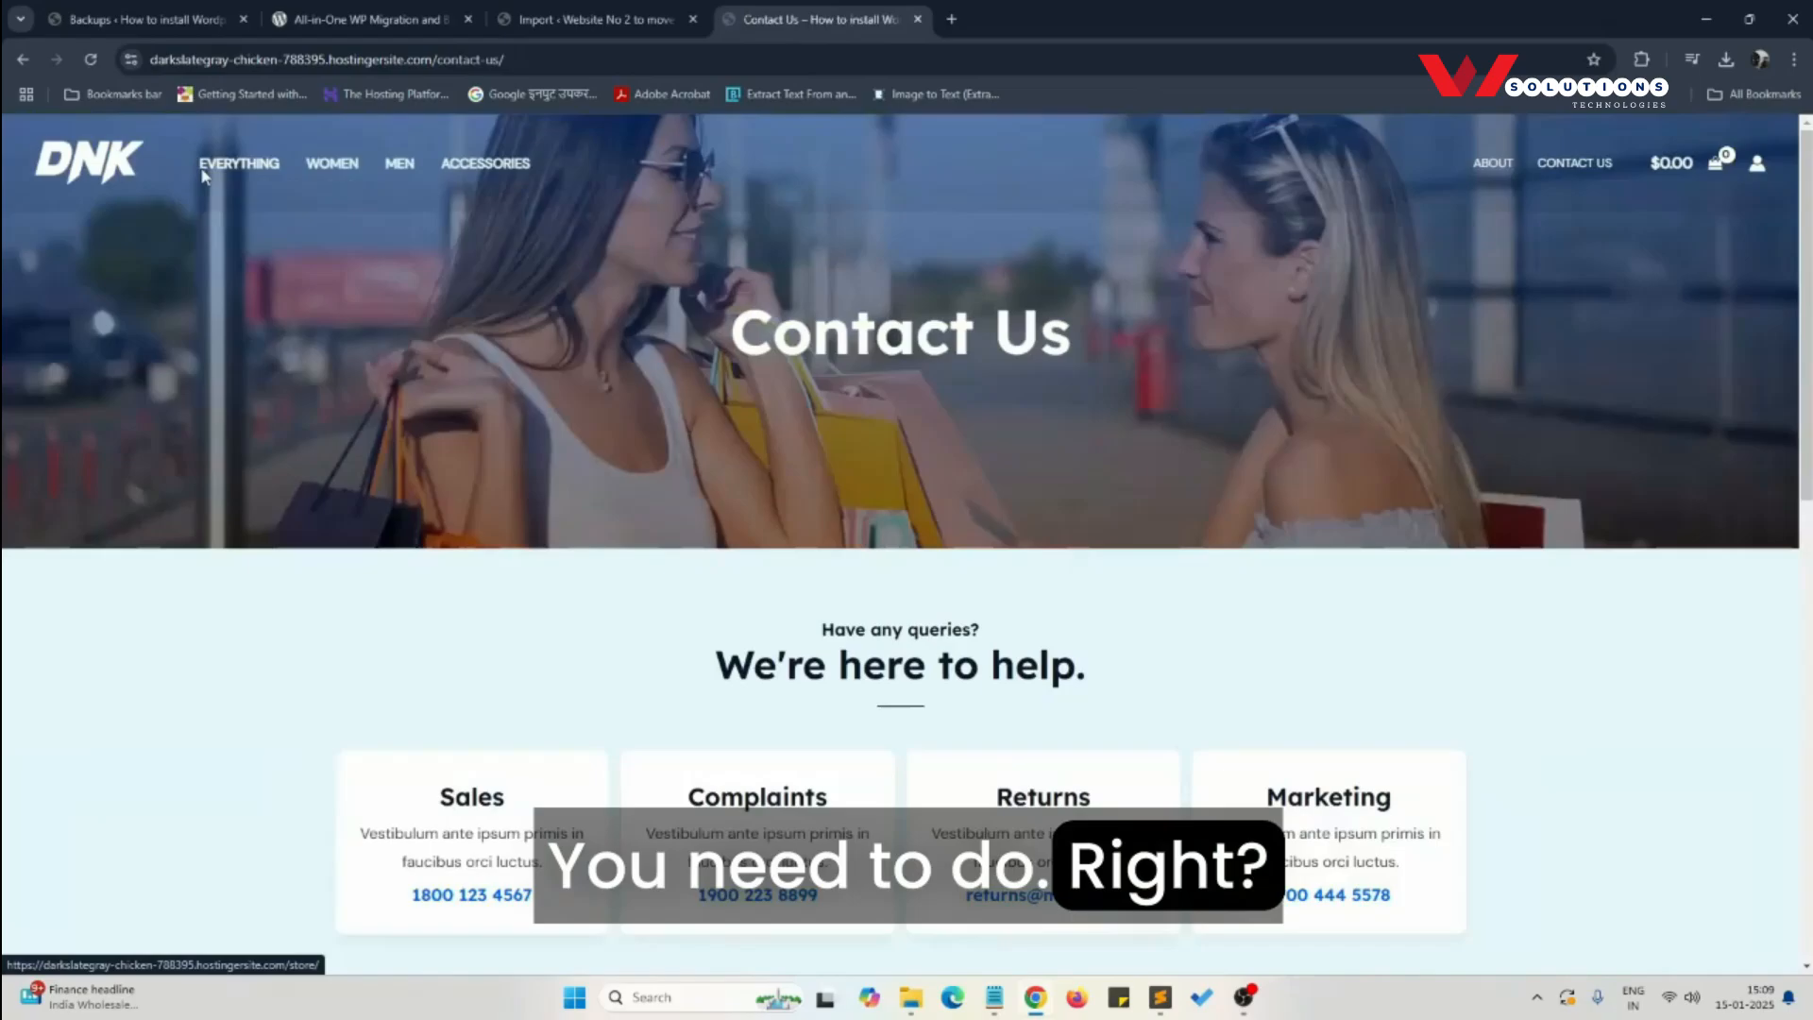
click(203, 177)
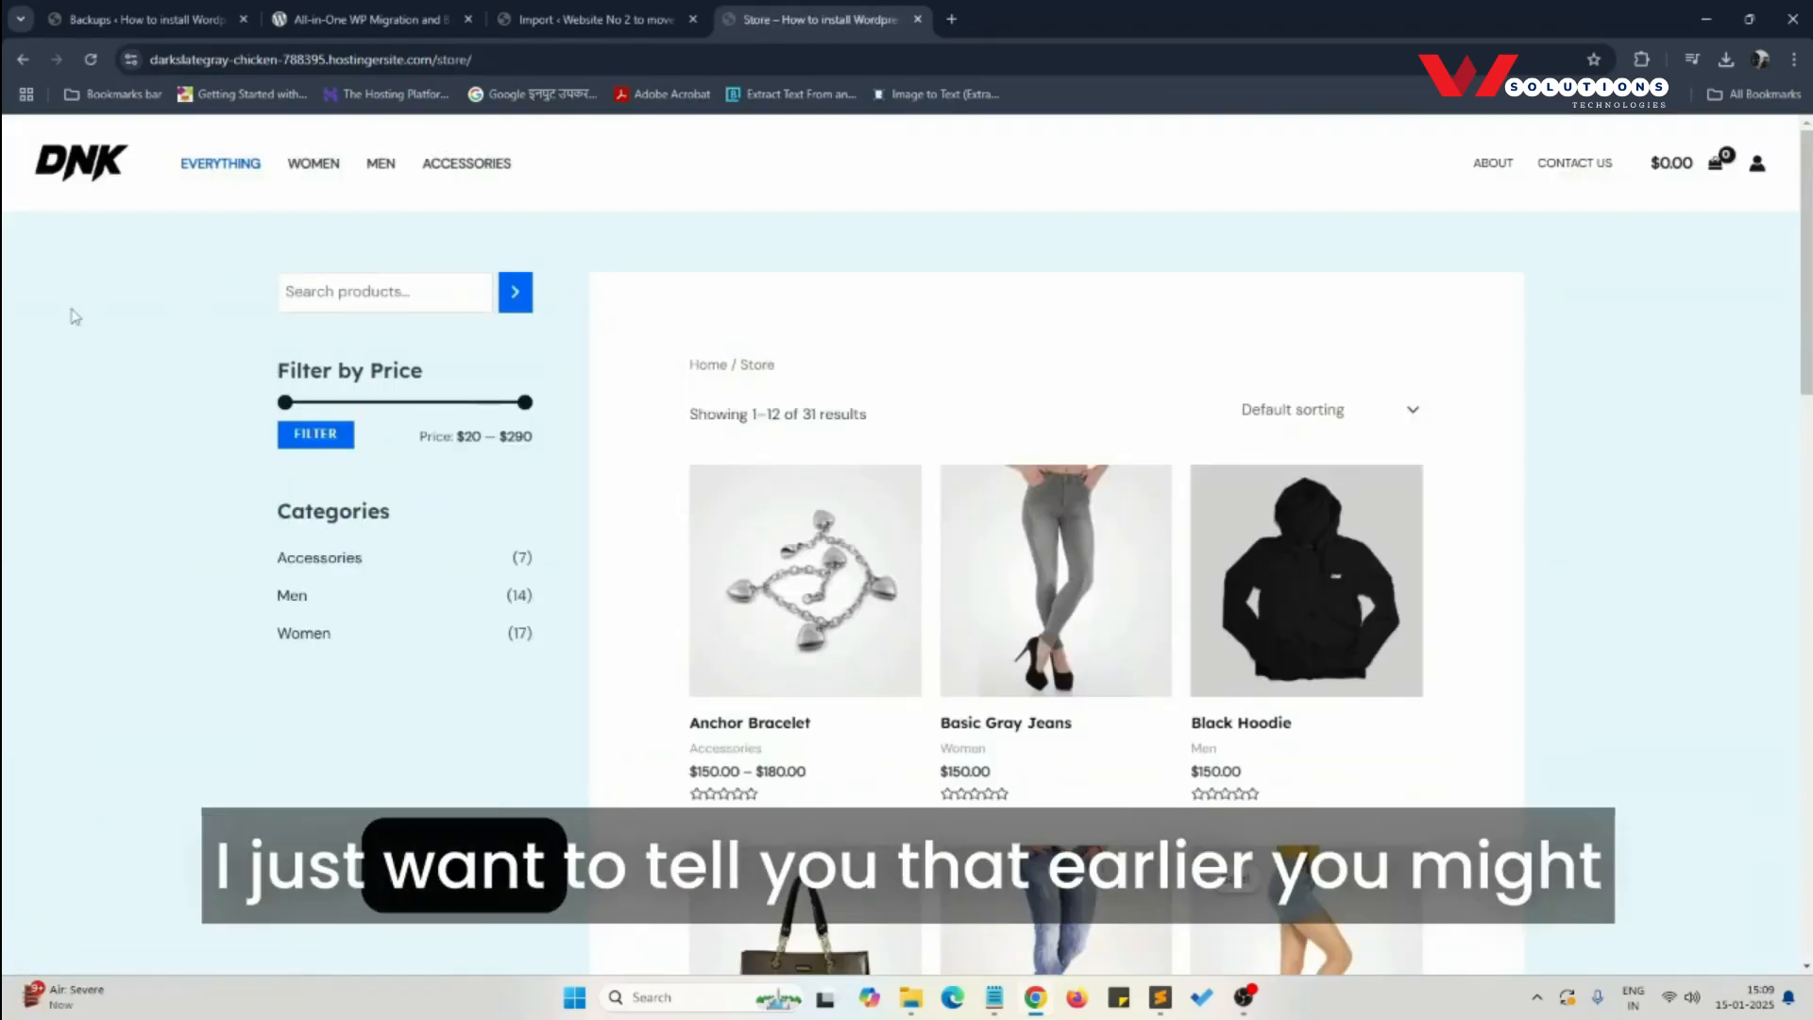
- Compare the source site's Backups page, the destination's Import page and the migrated store, and view the store's Women category
click(542, 25)
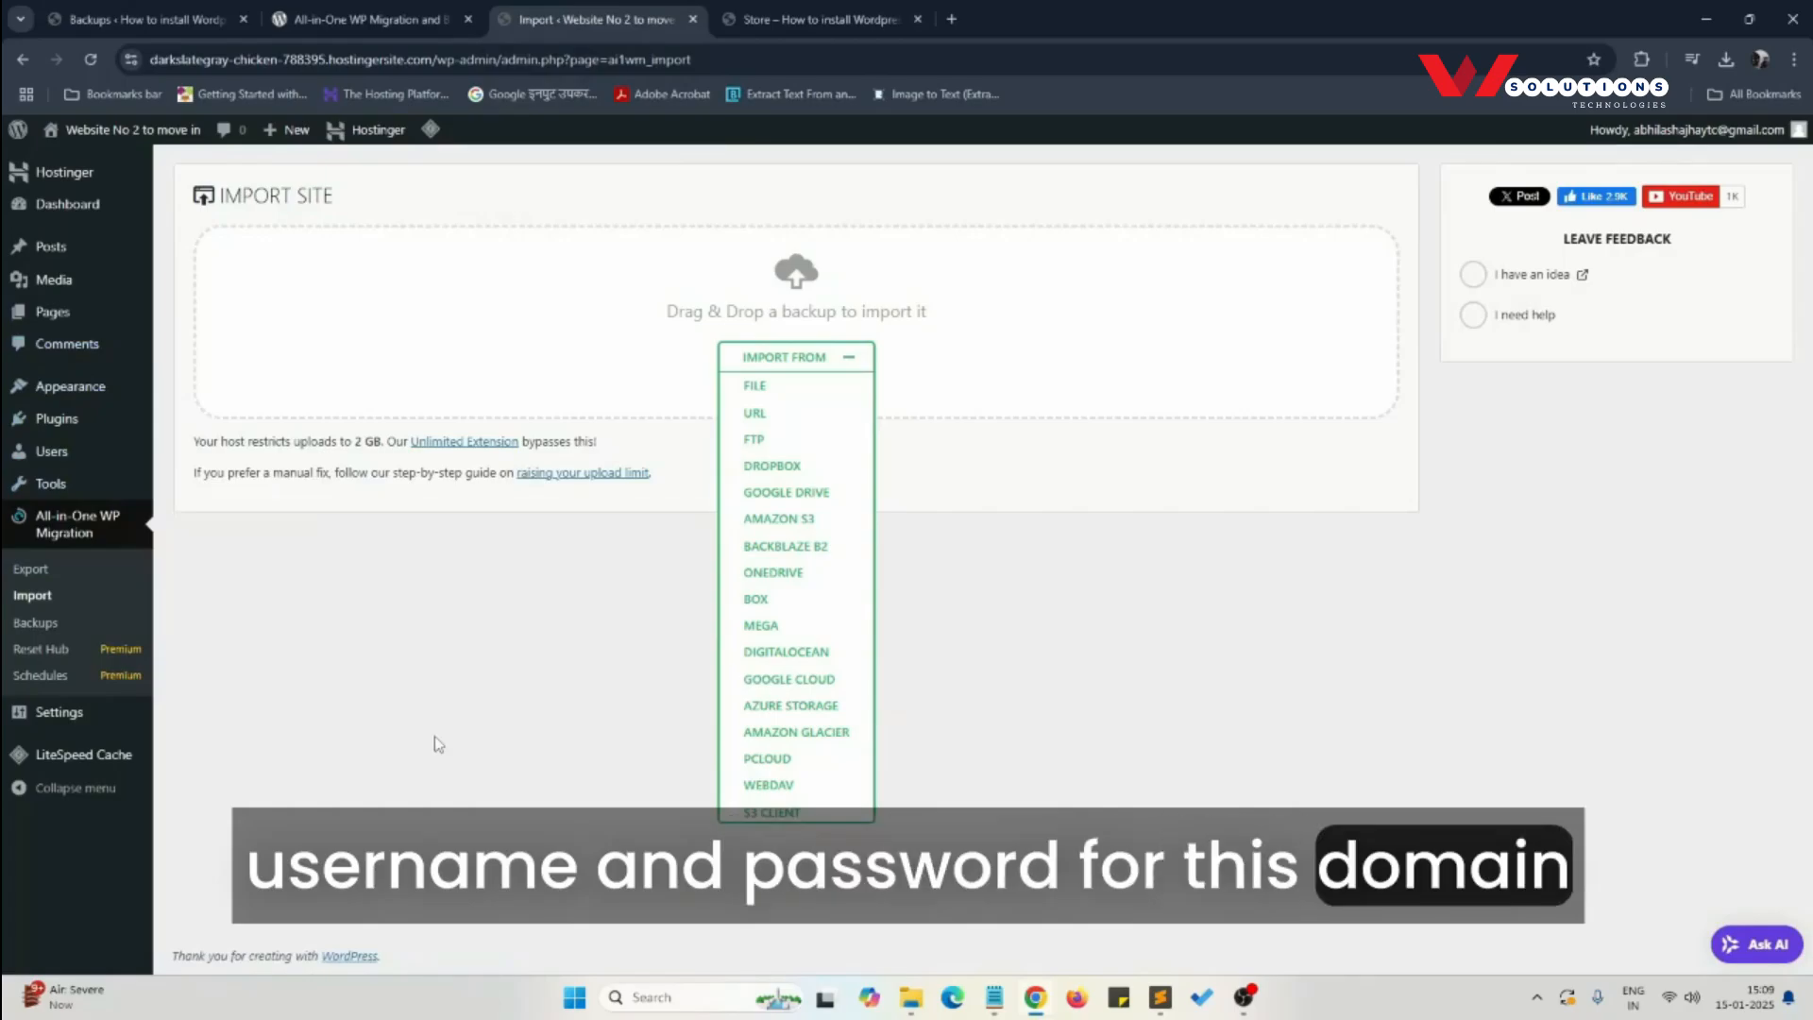
click(64, 15)
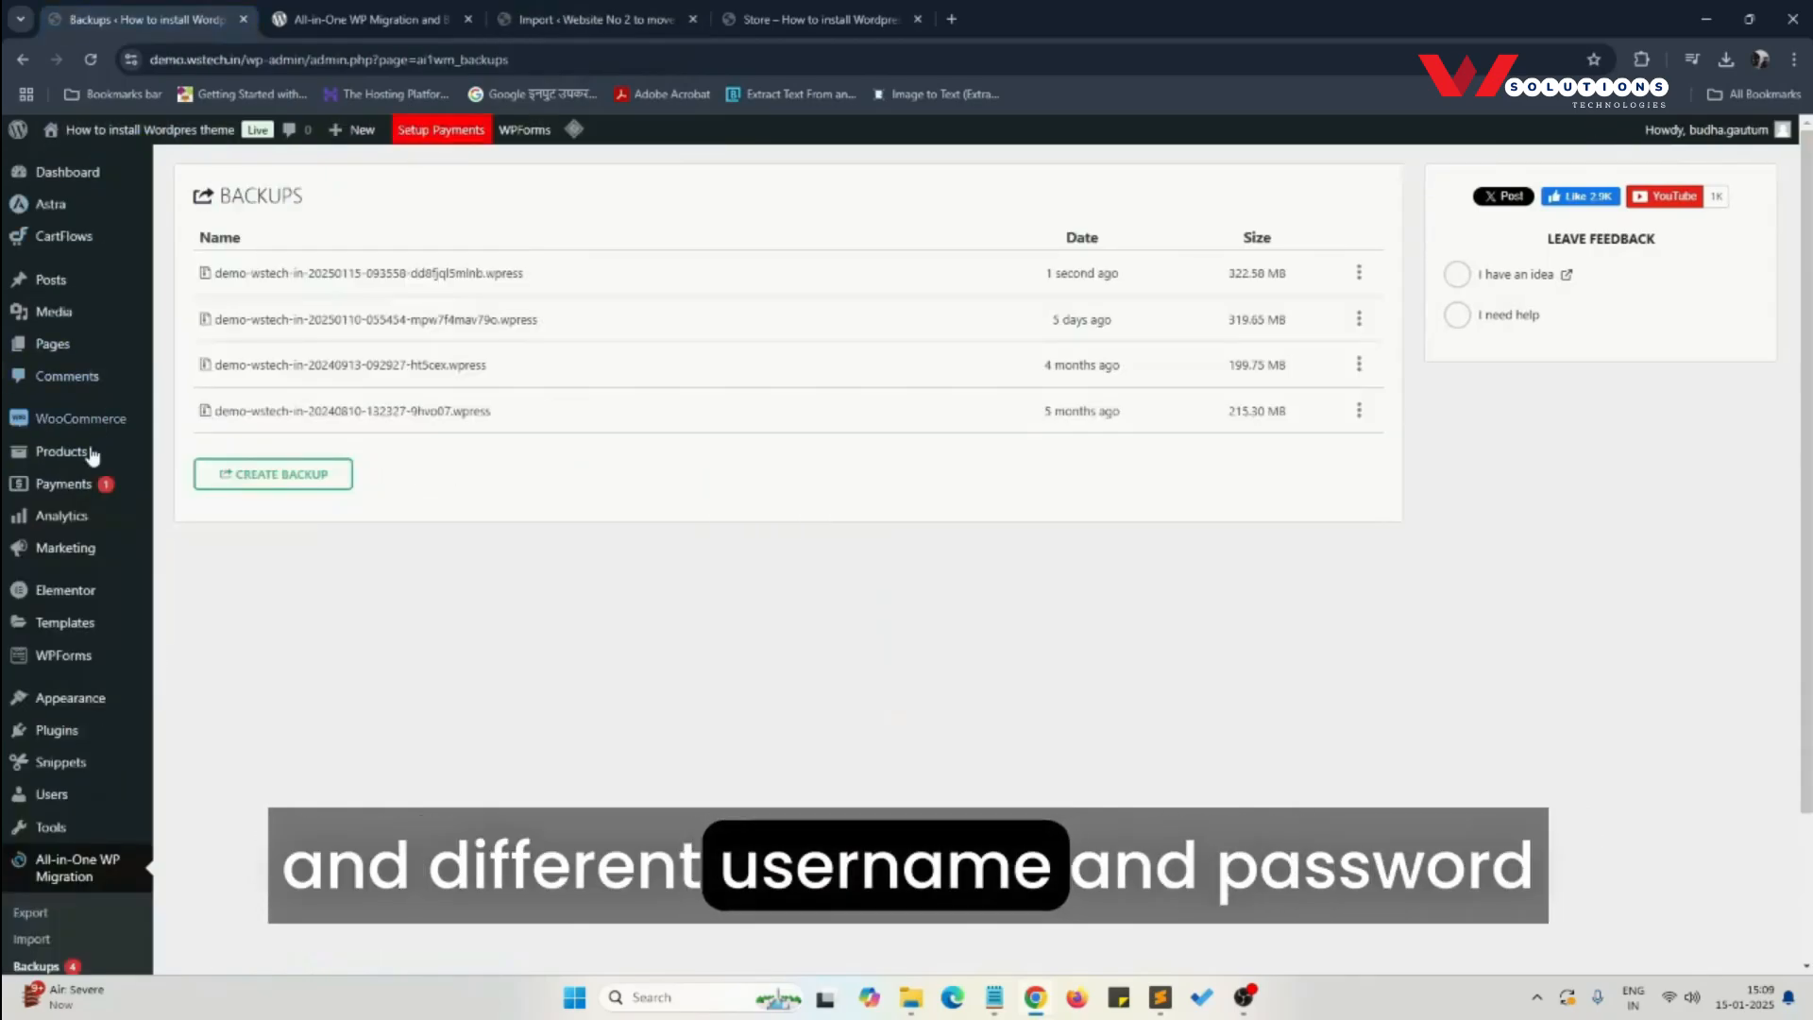
mouse_move(80, 734)
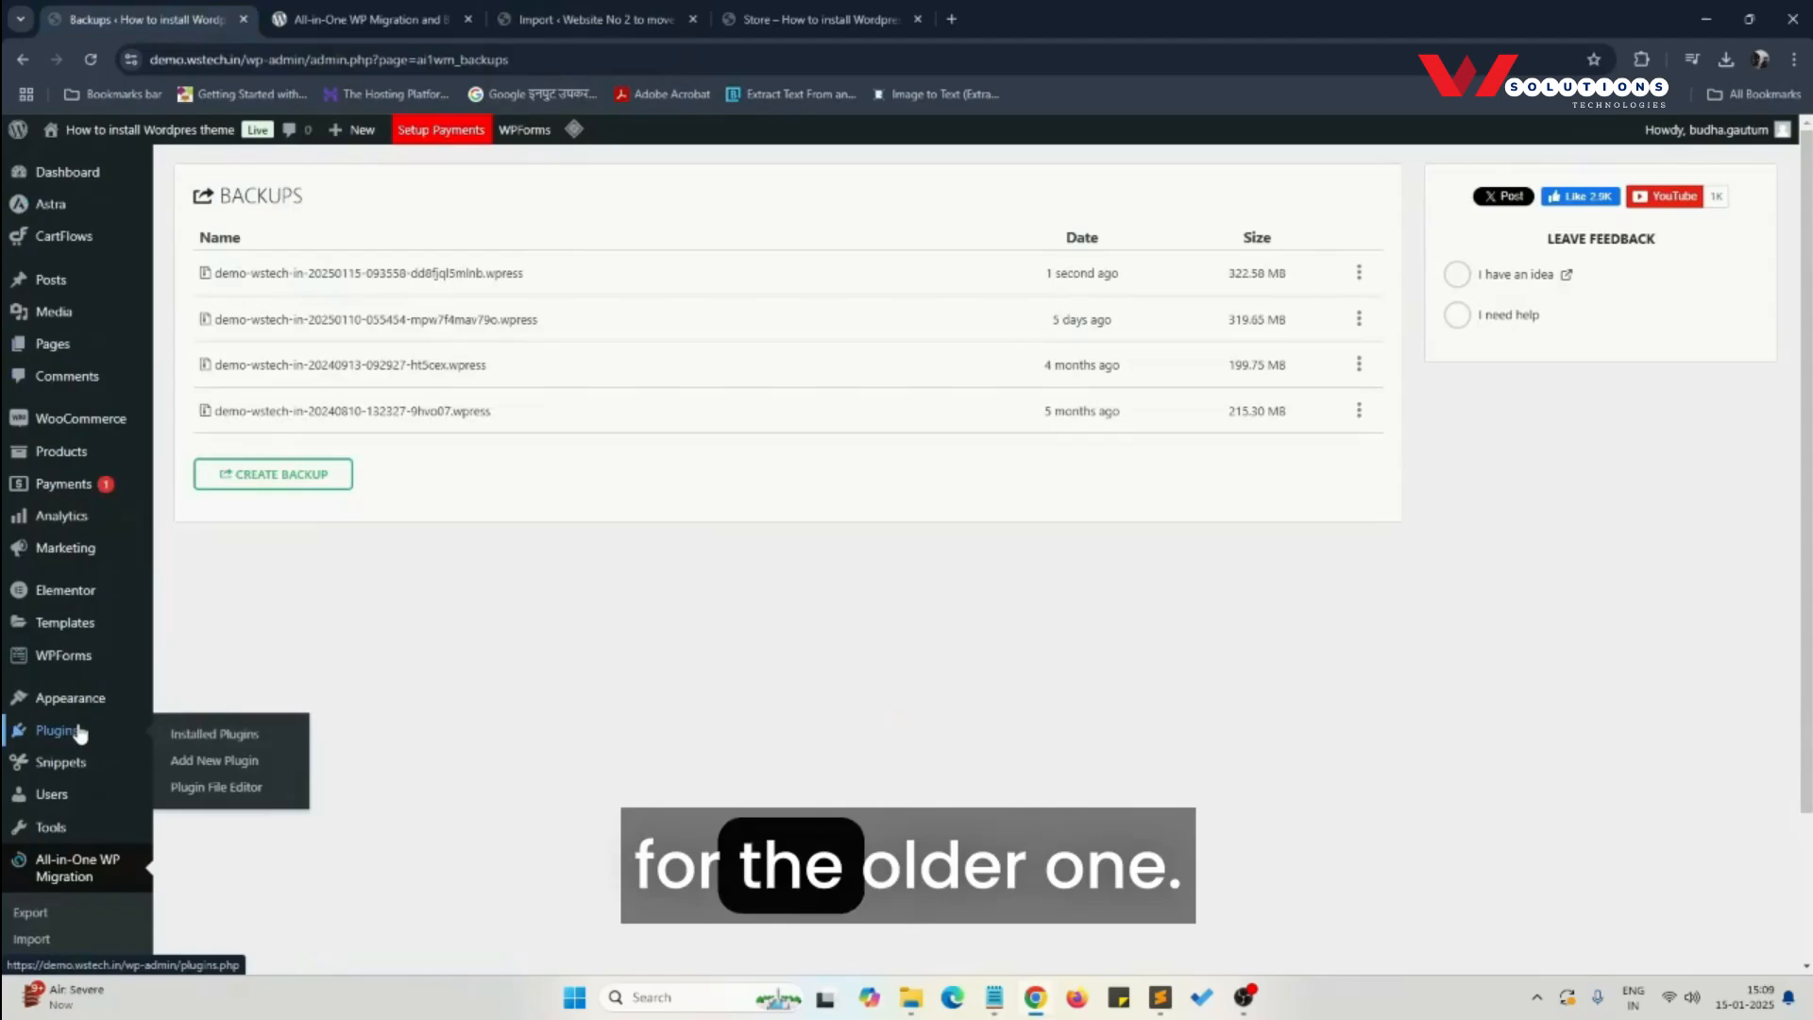
click(749, 20)
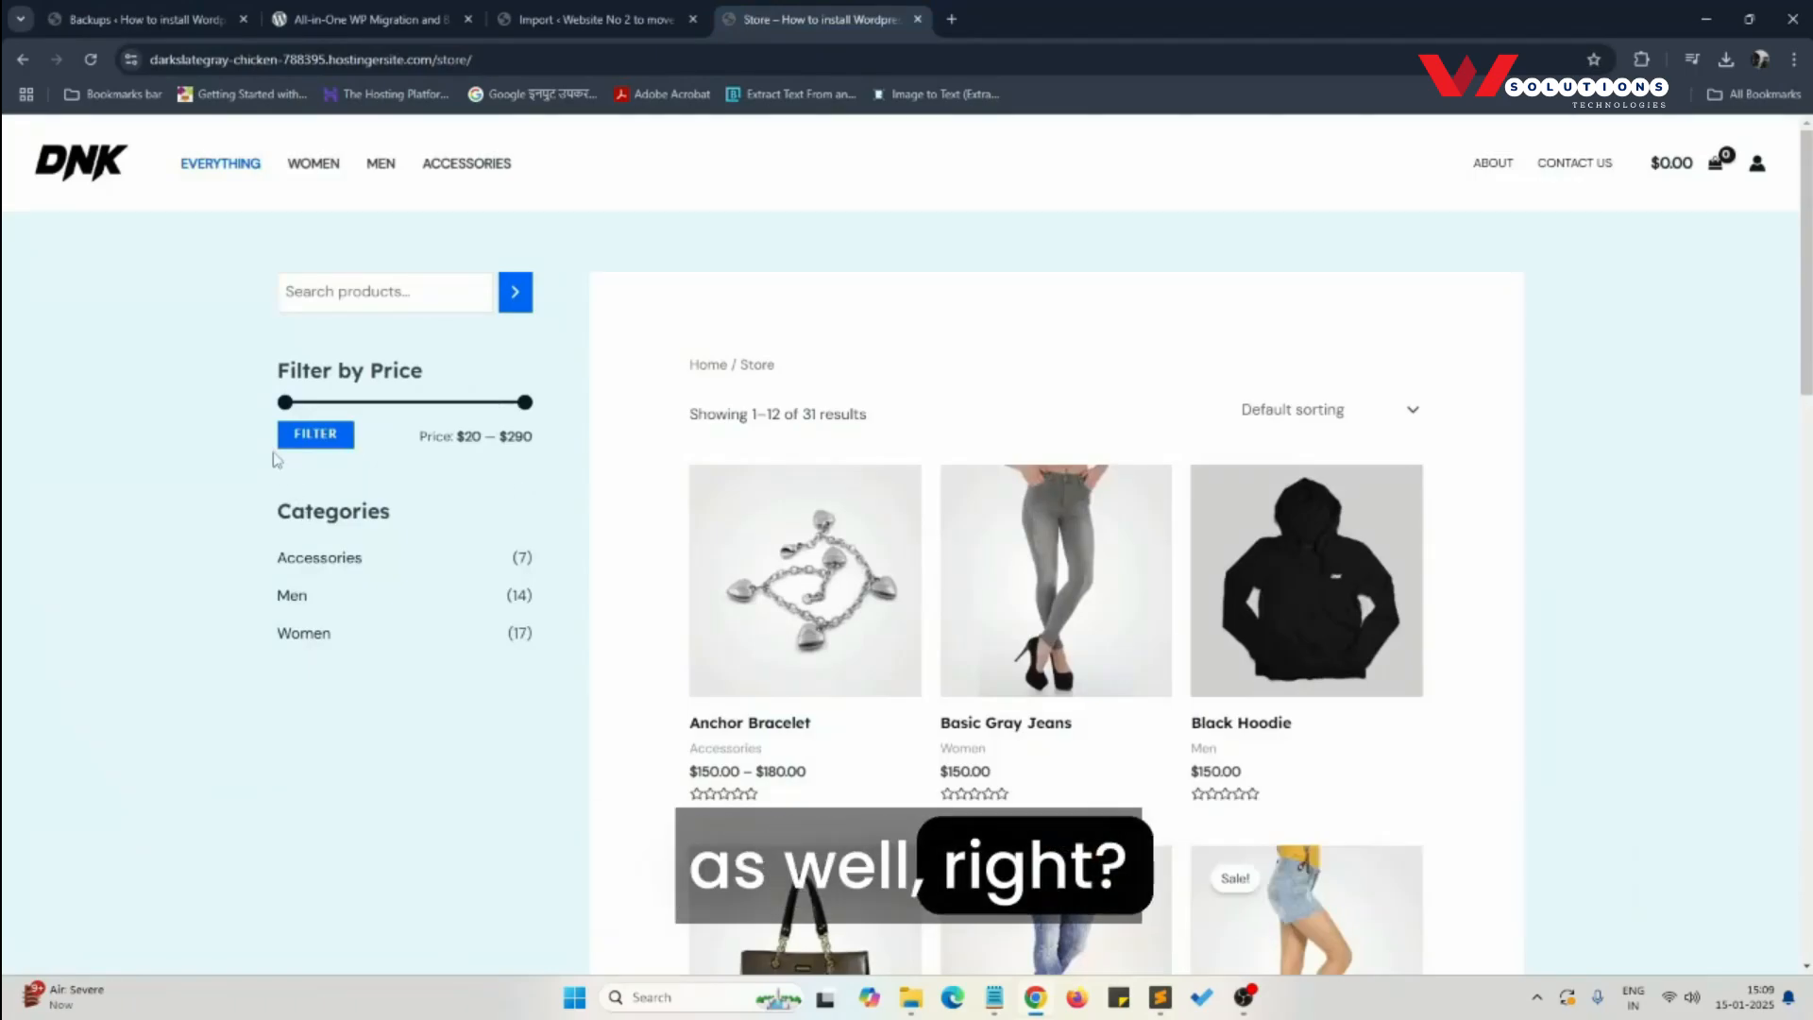
click(147, 19)
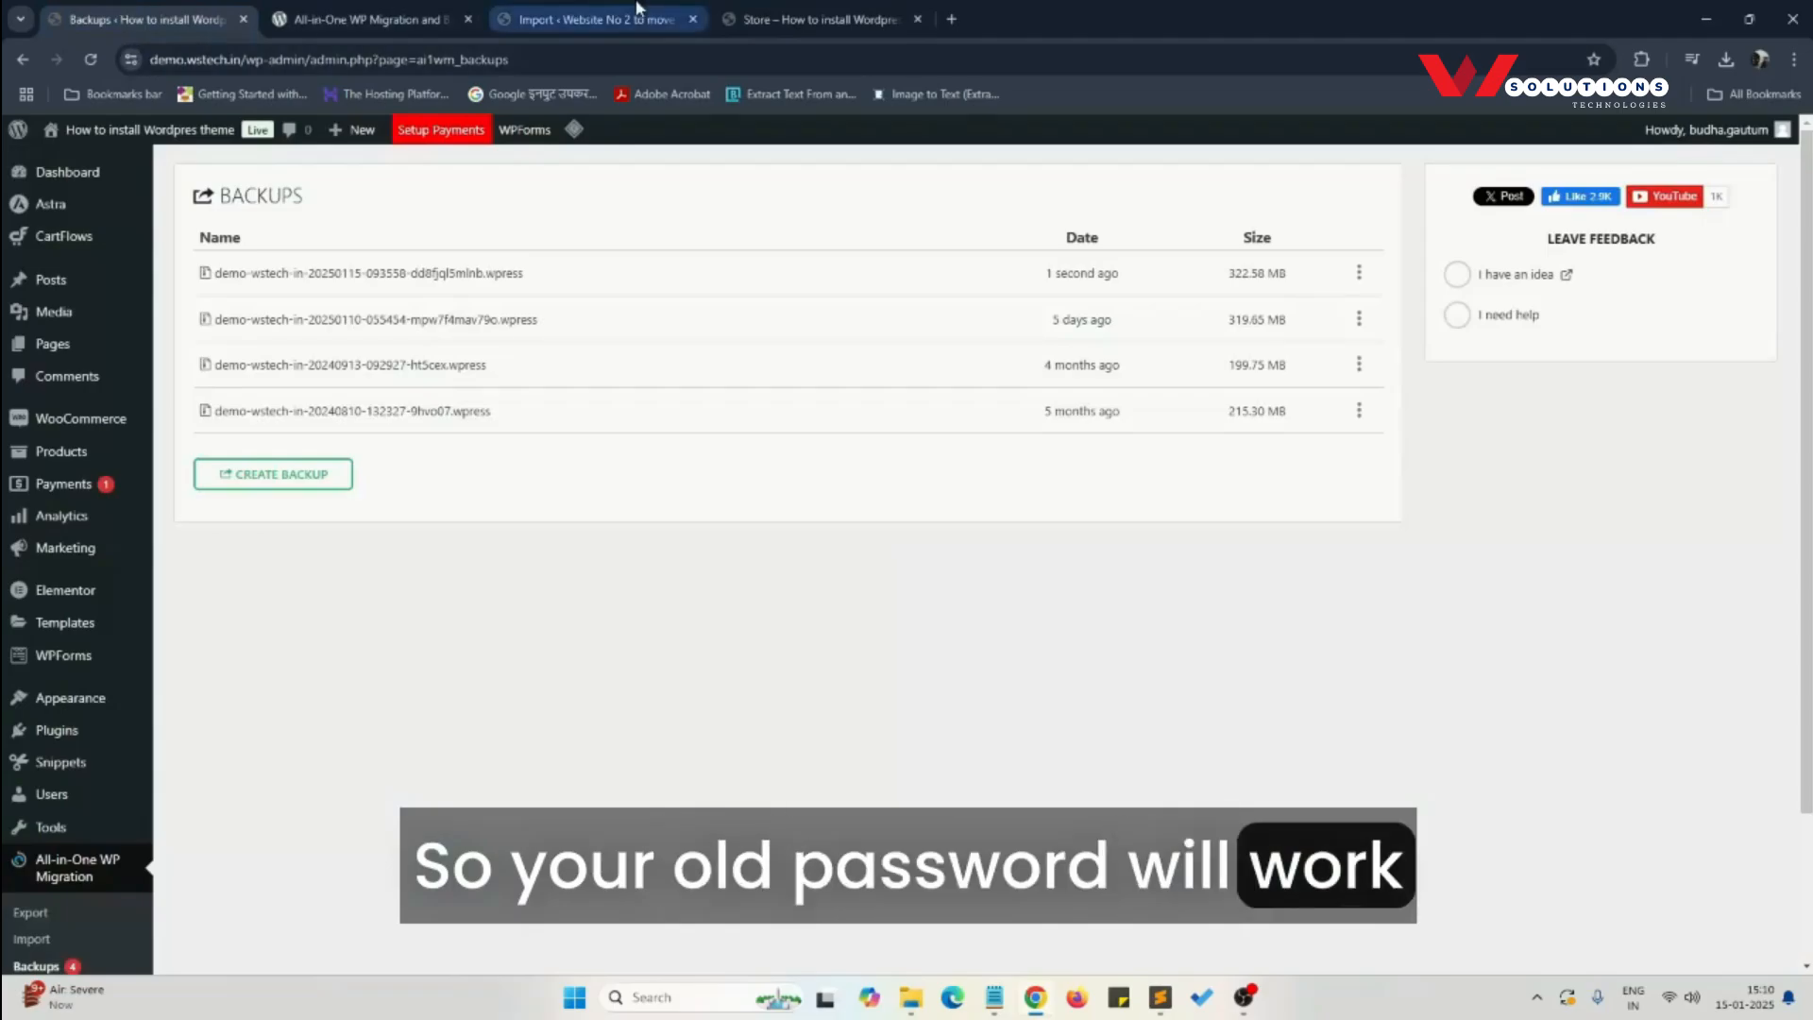
click(805, 9)
click(559, 11)
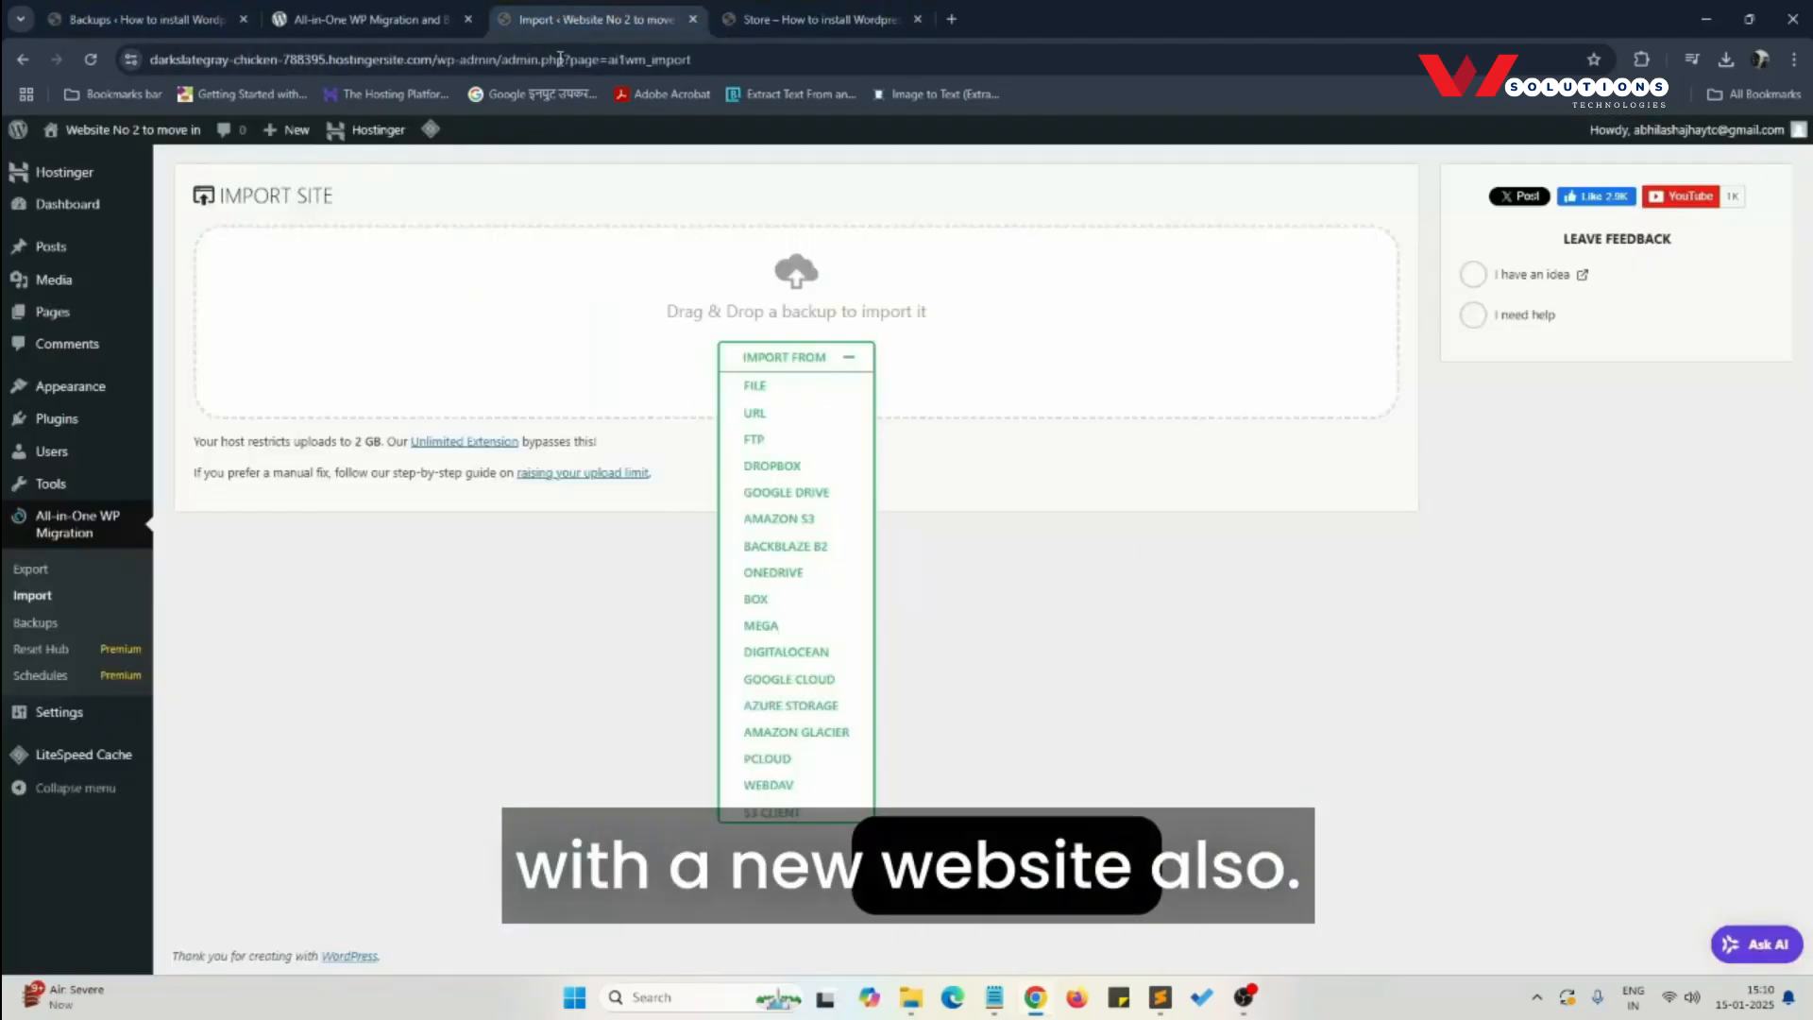
click(807, 19)
click(307, 165)
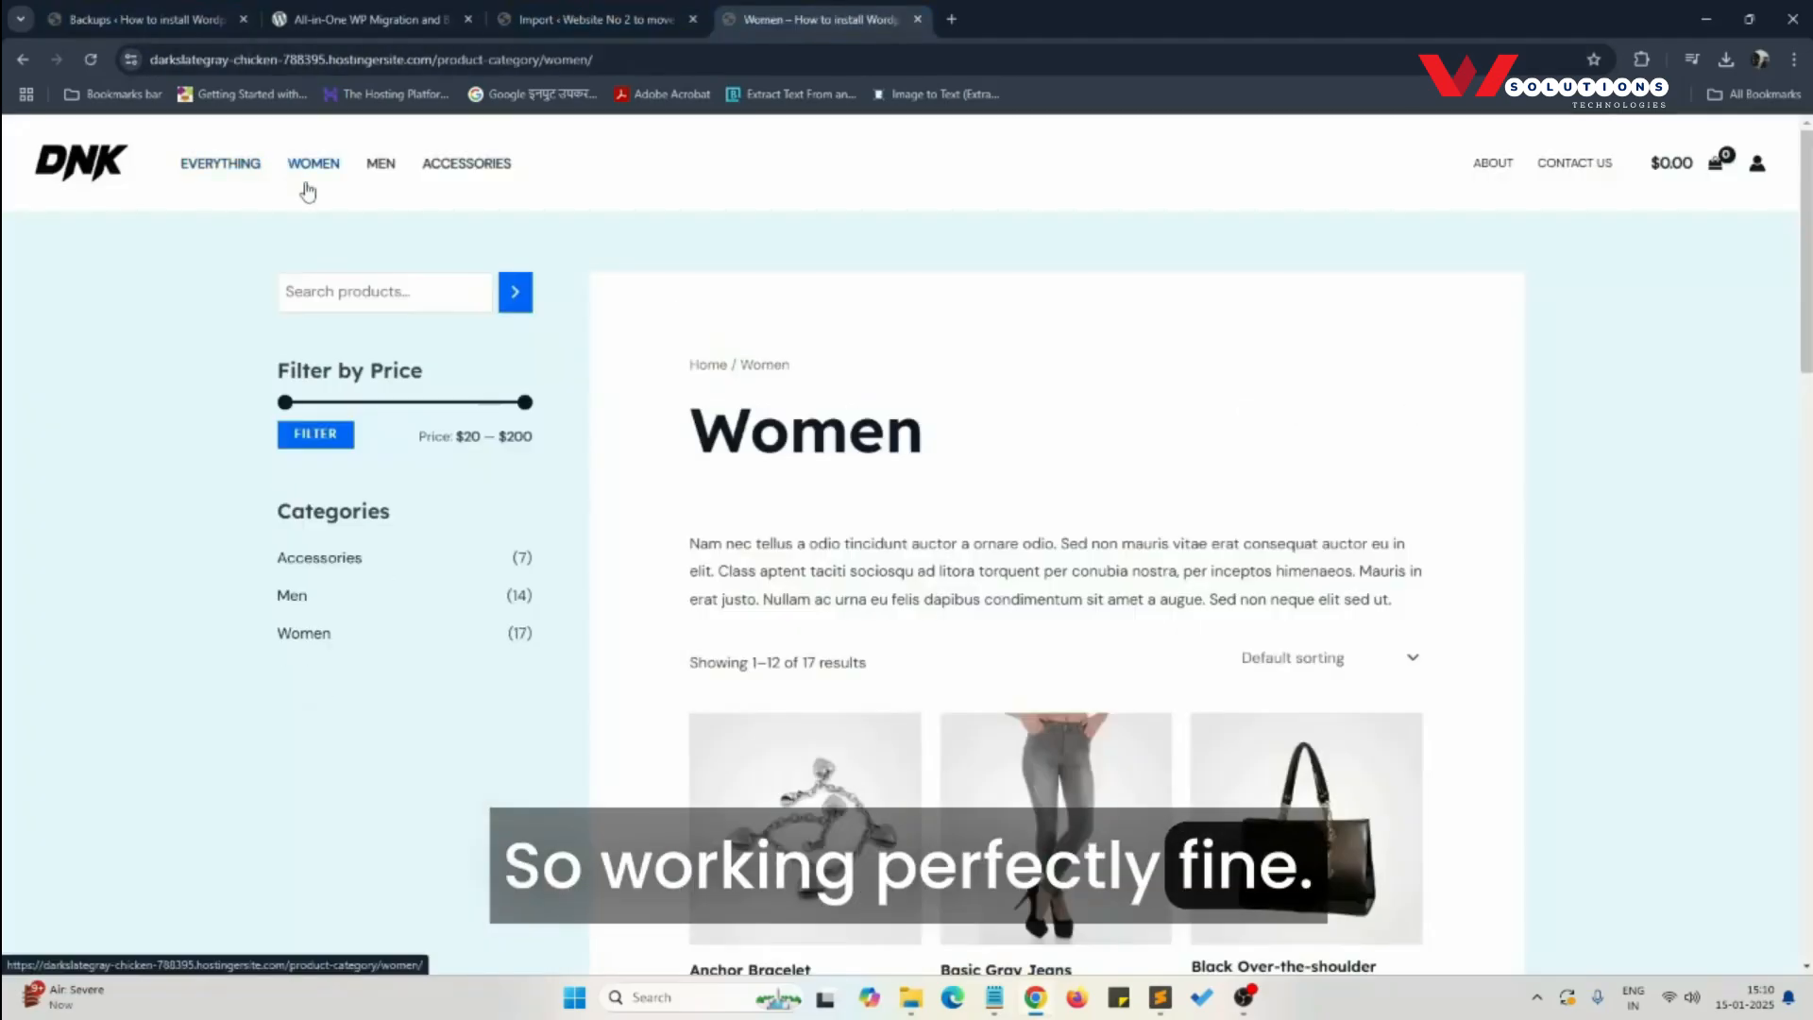
- View the migrated store's home page and Contact Us page, and examine the temporary Hostinger domain in its address
click(77, 179)
click(1574, 163)
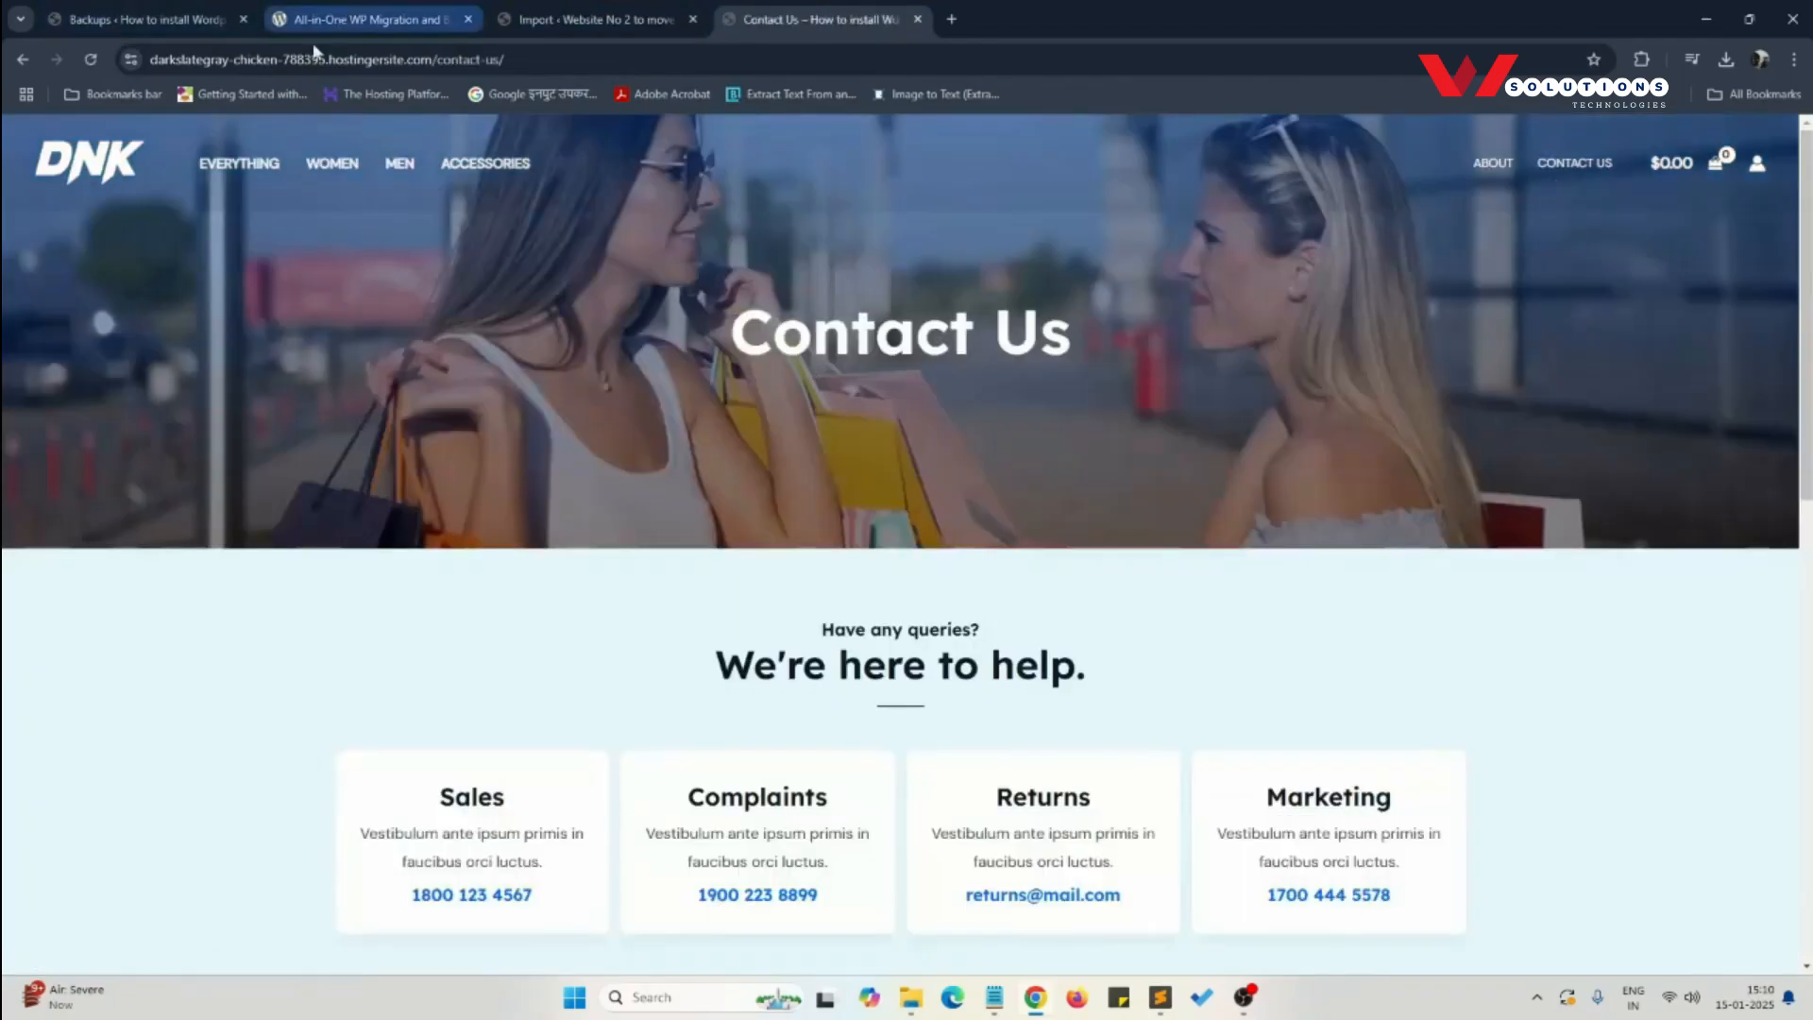
drag(166, 60, 406, 61)
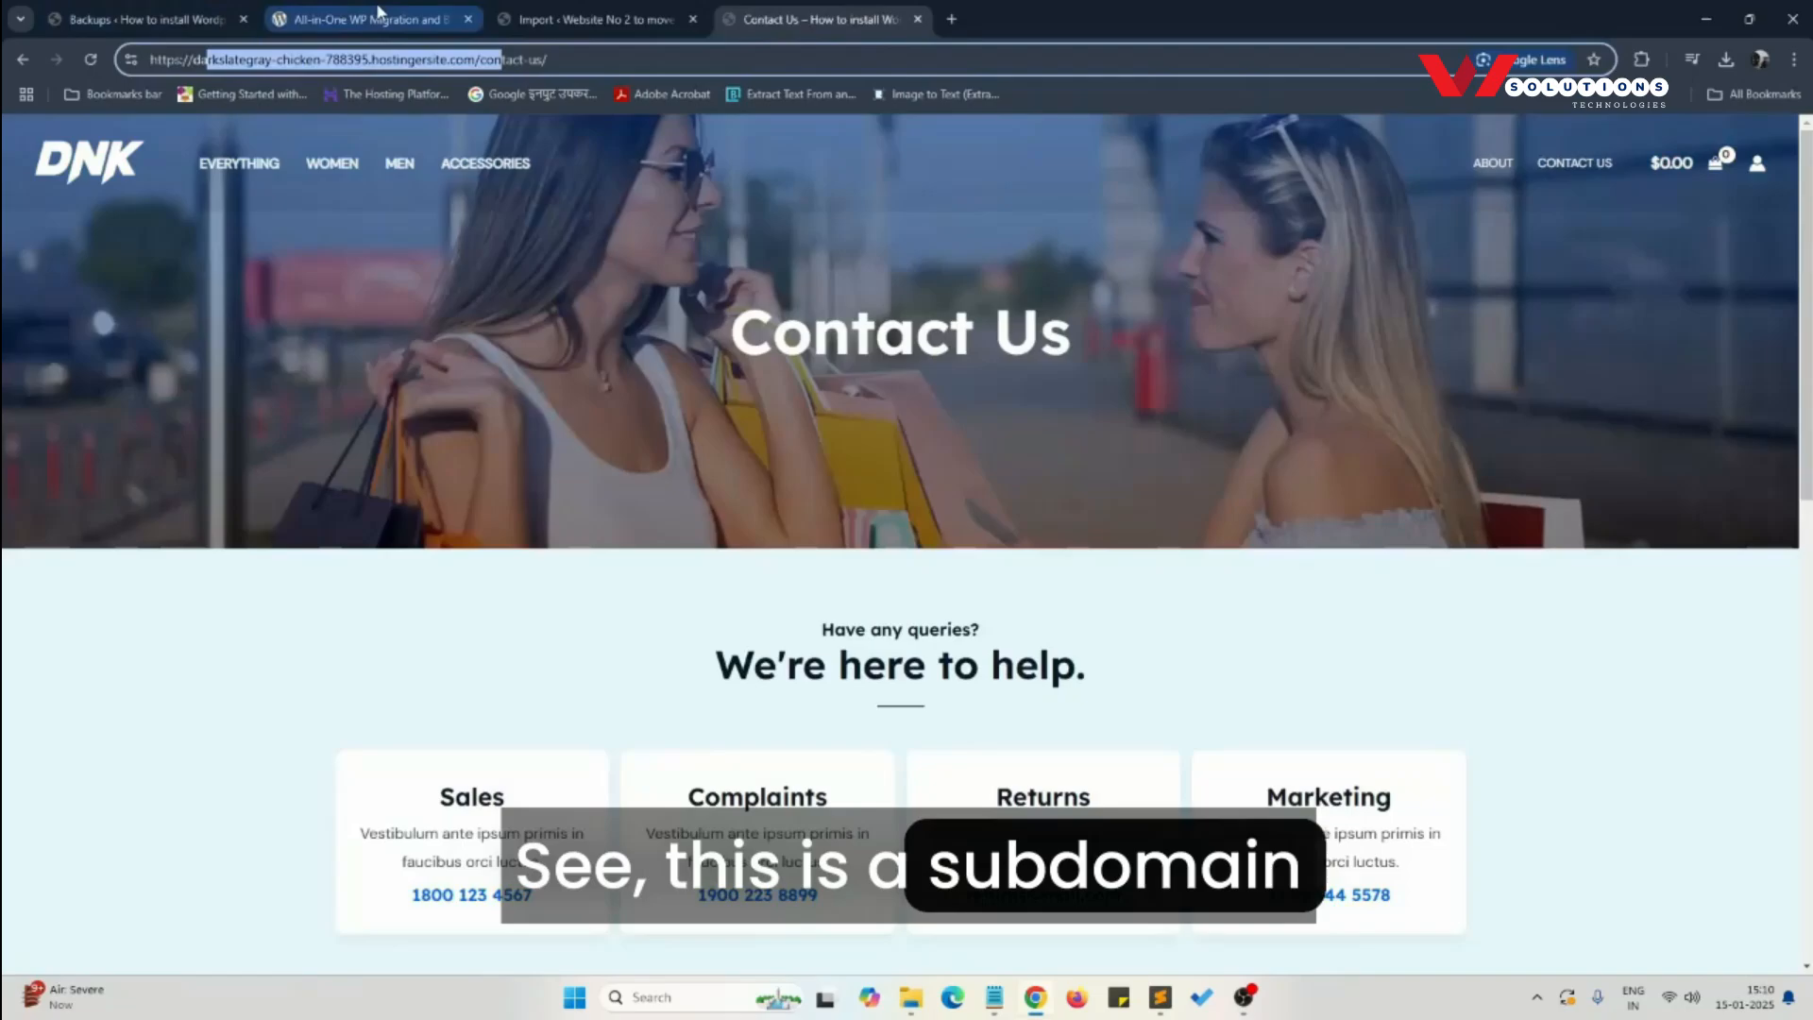
- Open the source store's home page at demo.wstech.in and compare its domain and appearance with the migrated store's home page
click(541, 15)
click(163, 13)
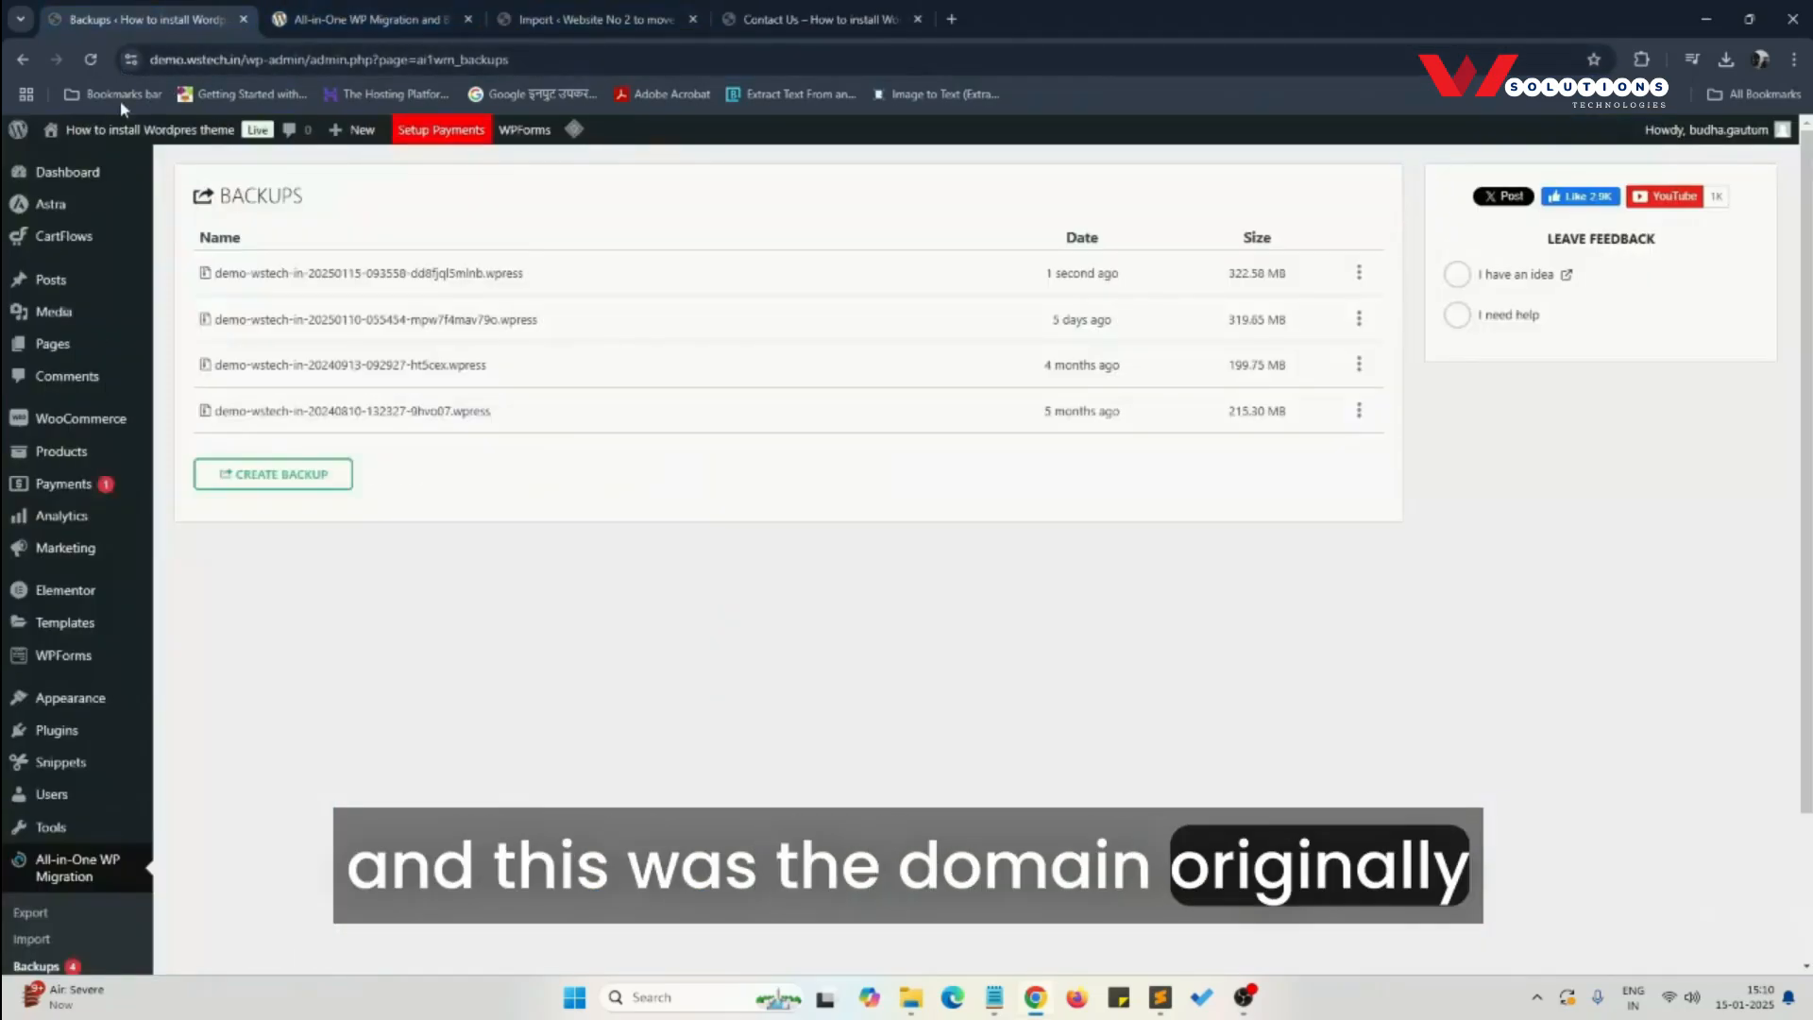
click(72, 165)
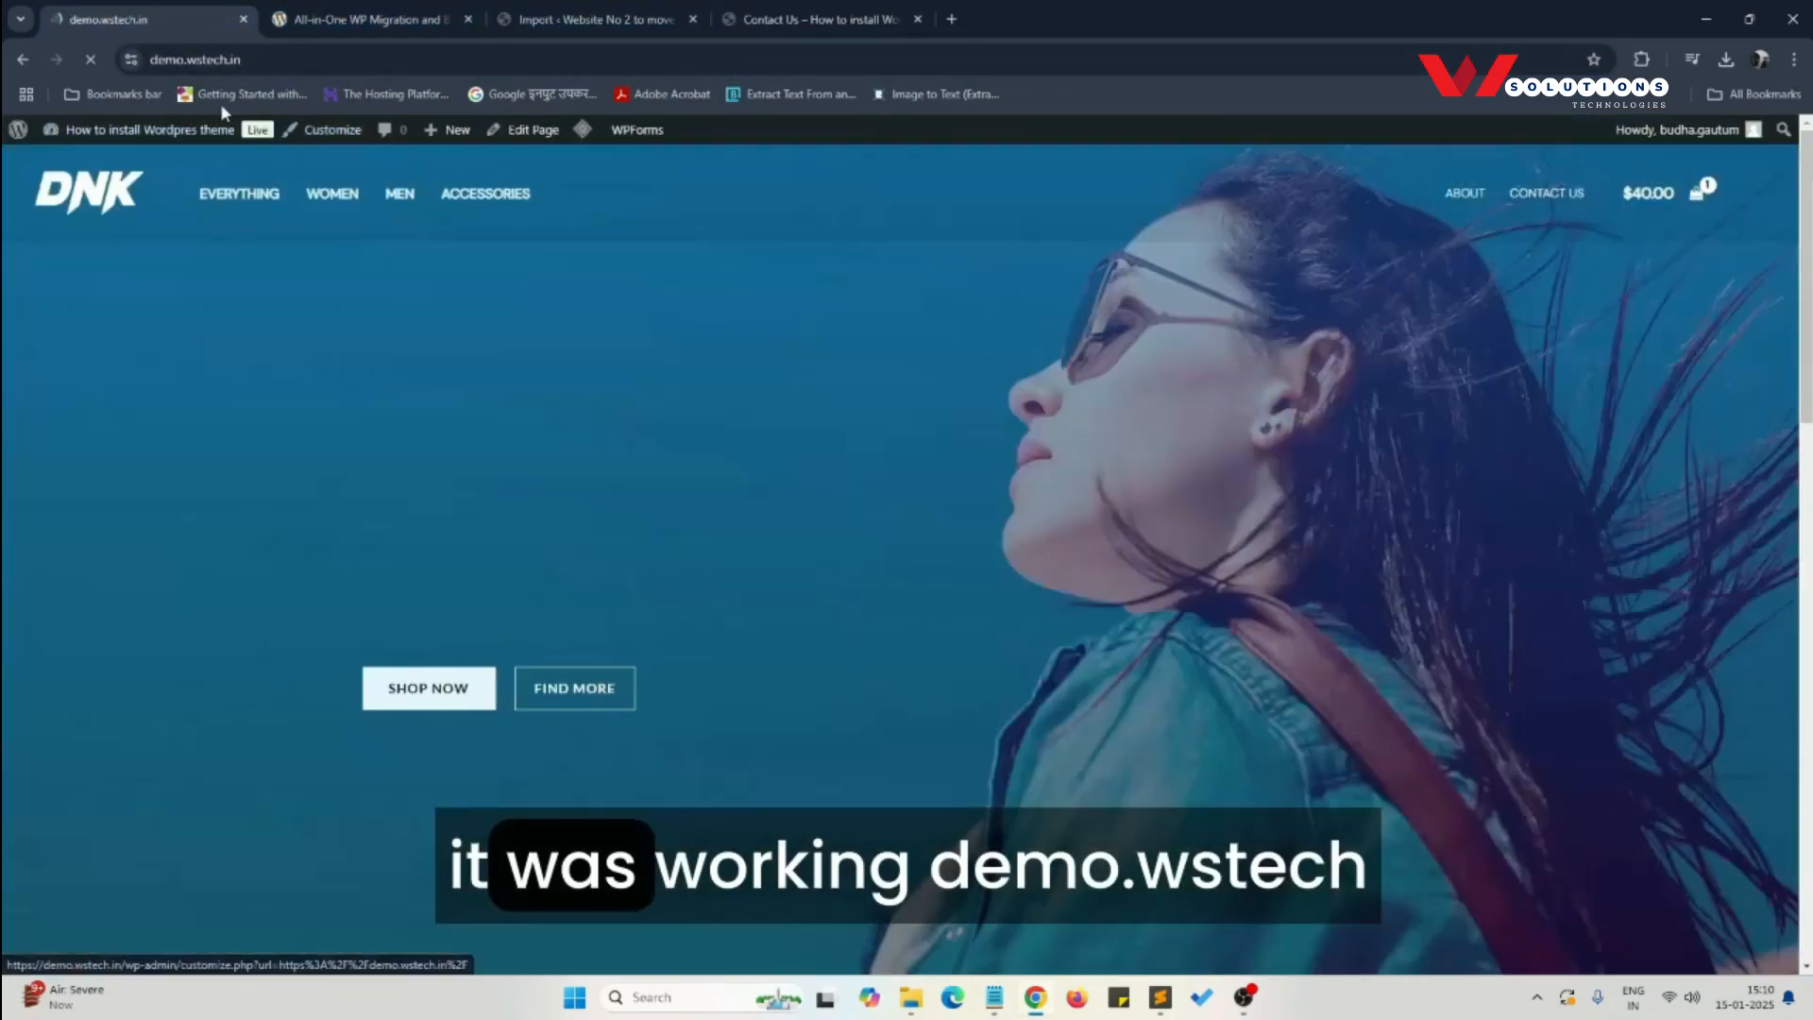
click(742, 19)
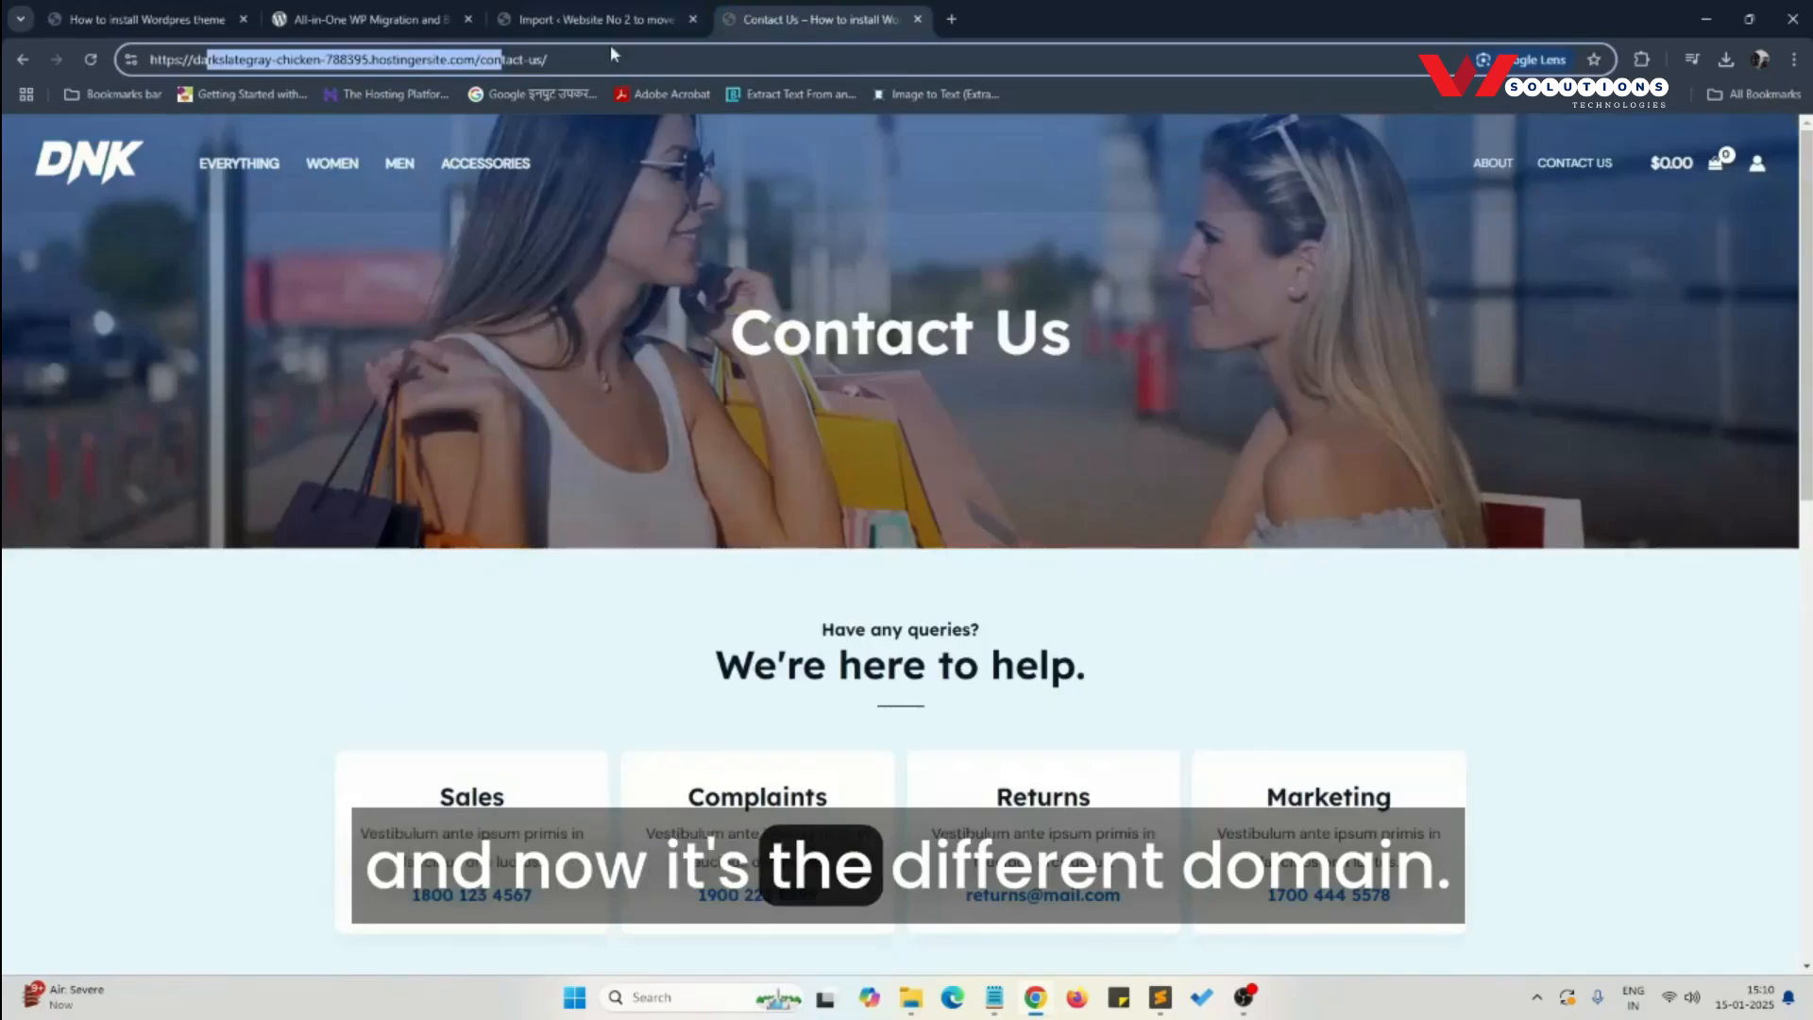
click(149, 163)
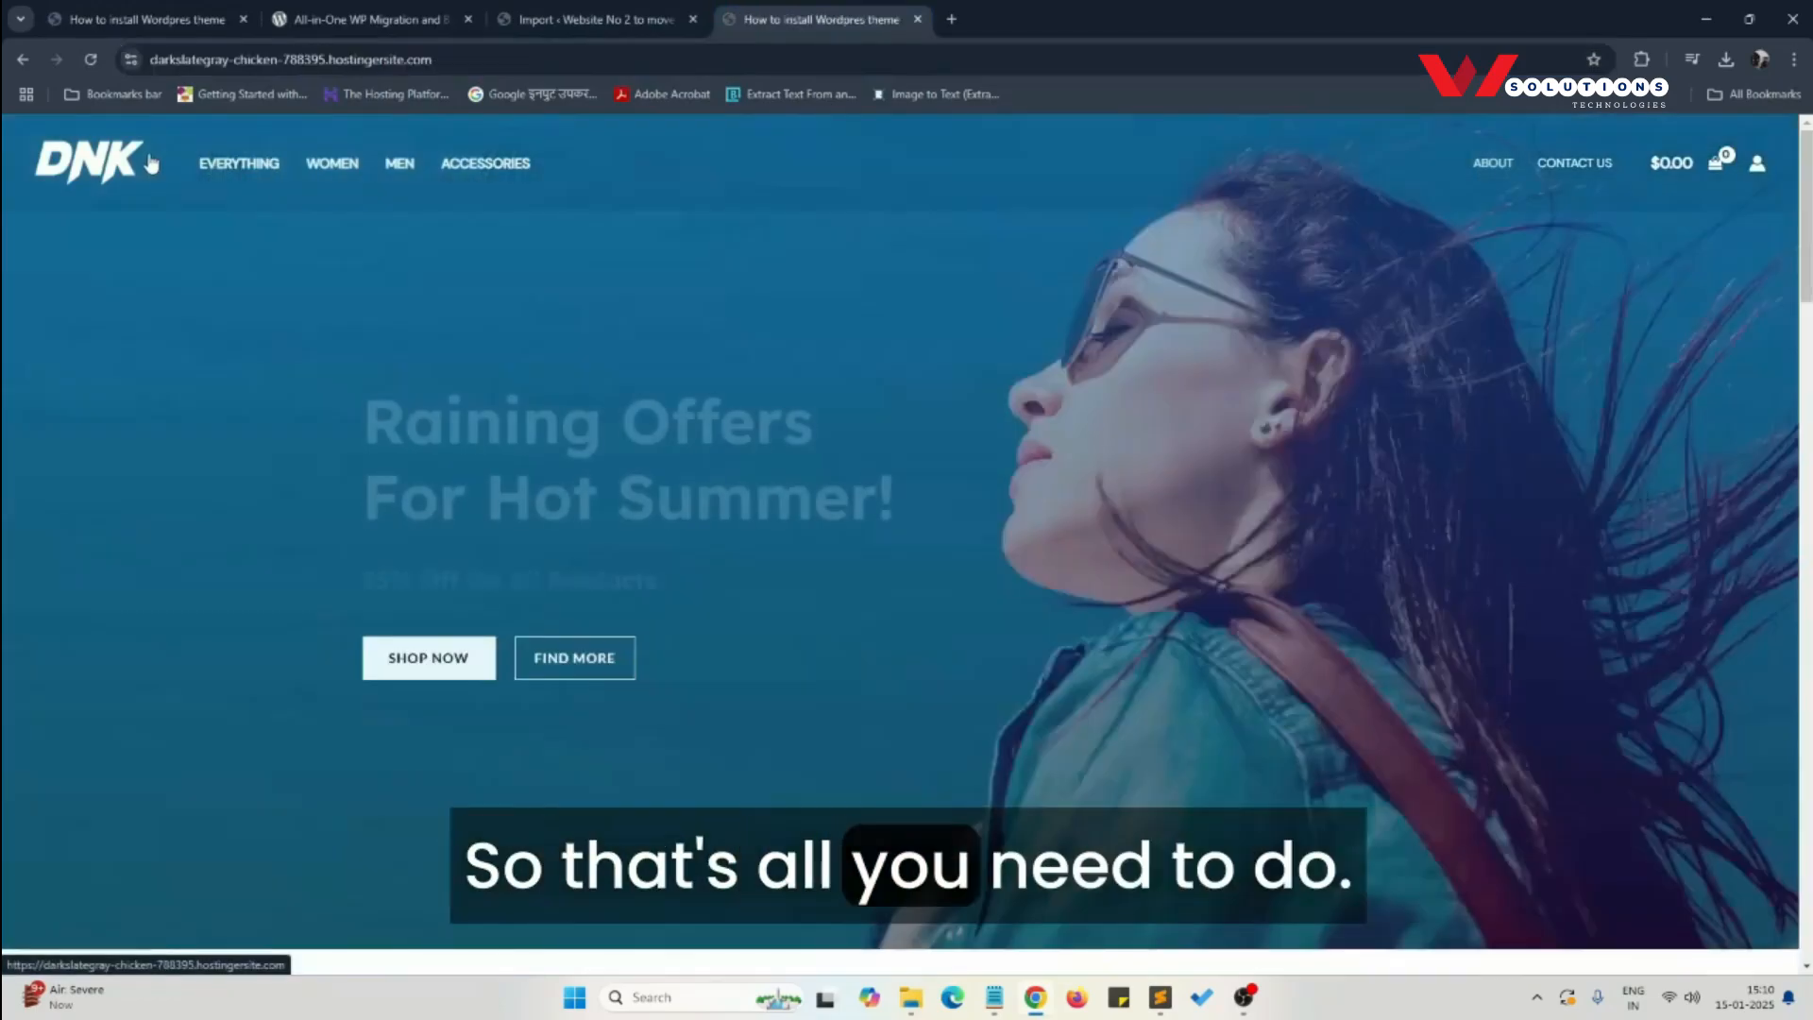